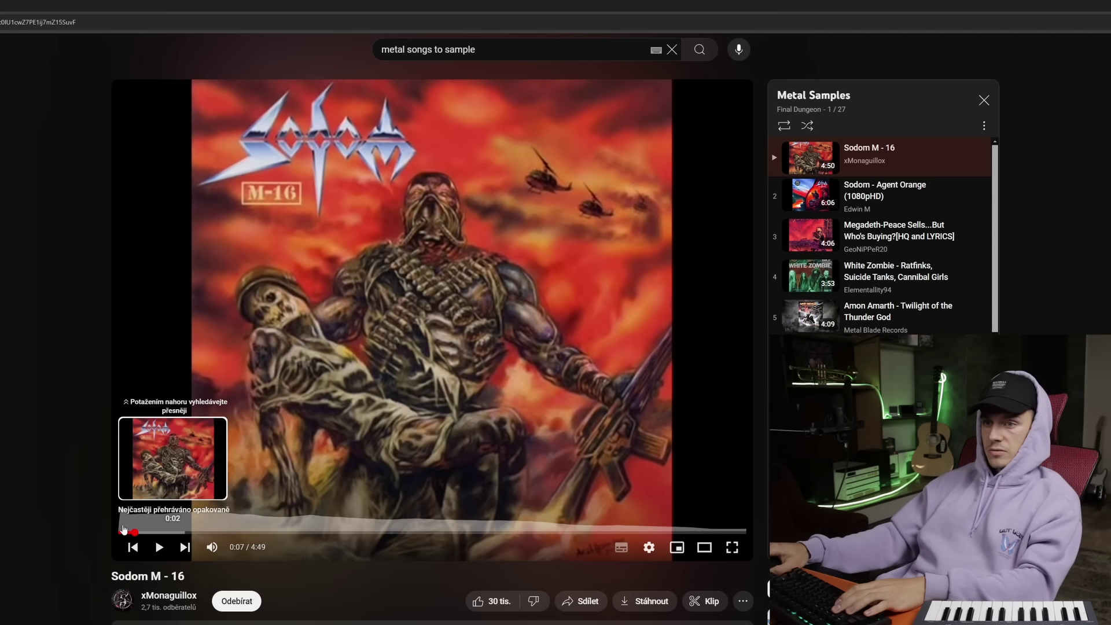
# - Preview songs from the Metal Samples playlist, including Sodom M - 16, Agent Orange, the Megadeth track and the White Zombie track
pyautogui.click(122, 532)
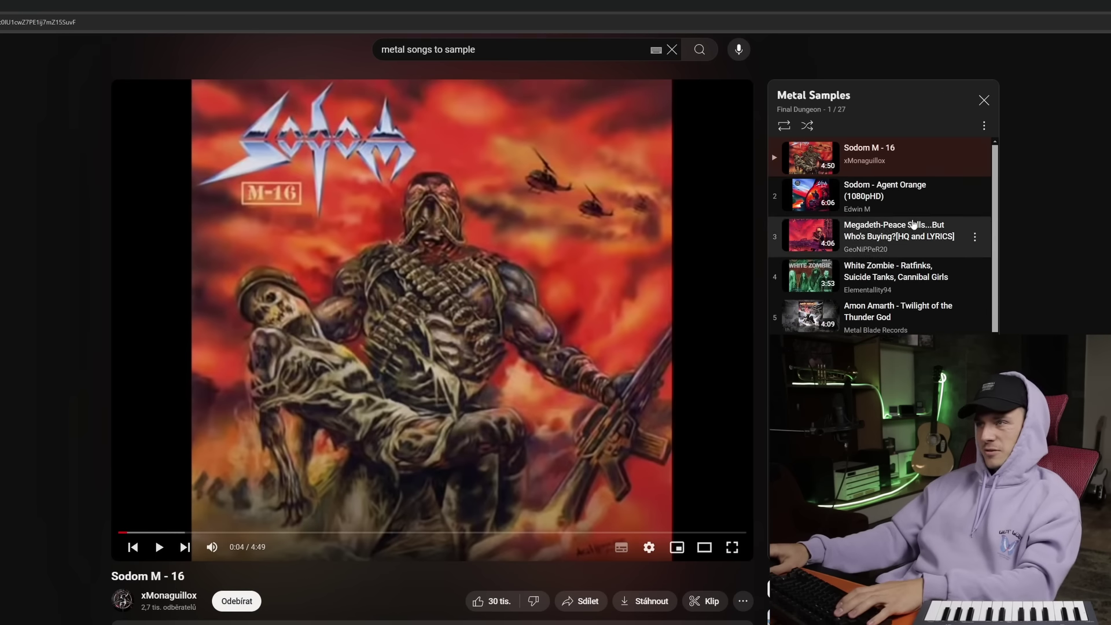
pyautogui.click(885, 191)
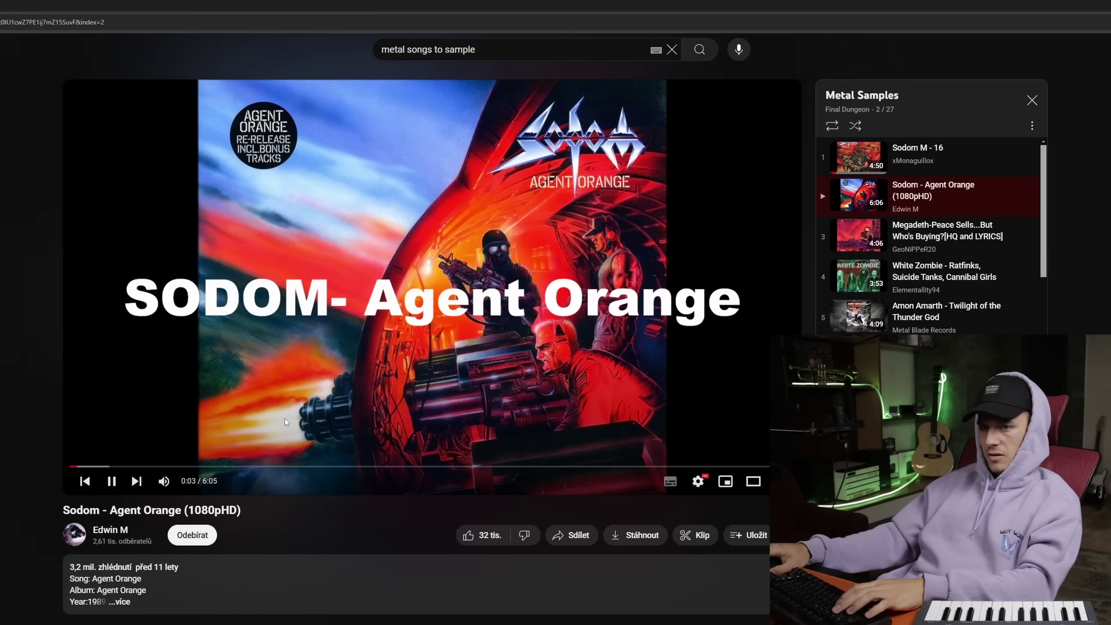
pyautogui.click(945, 232)
pyautogui.click(945, 232)
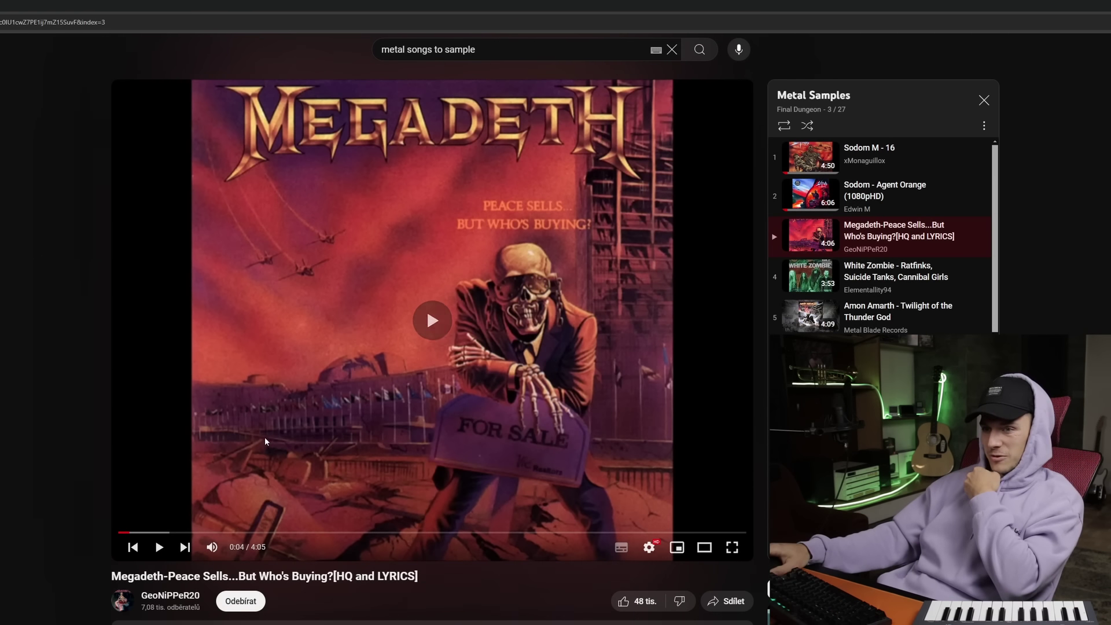
pyautogui.hotkey('shift', 'n')
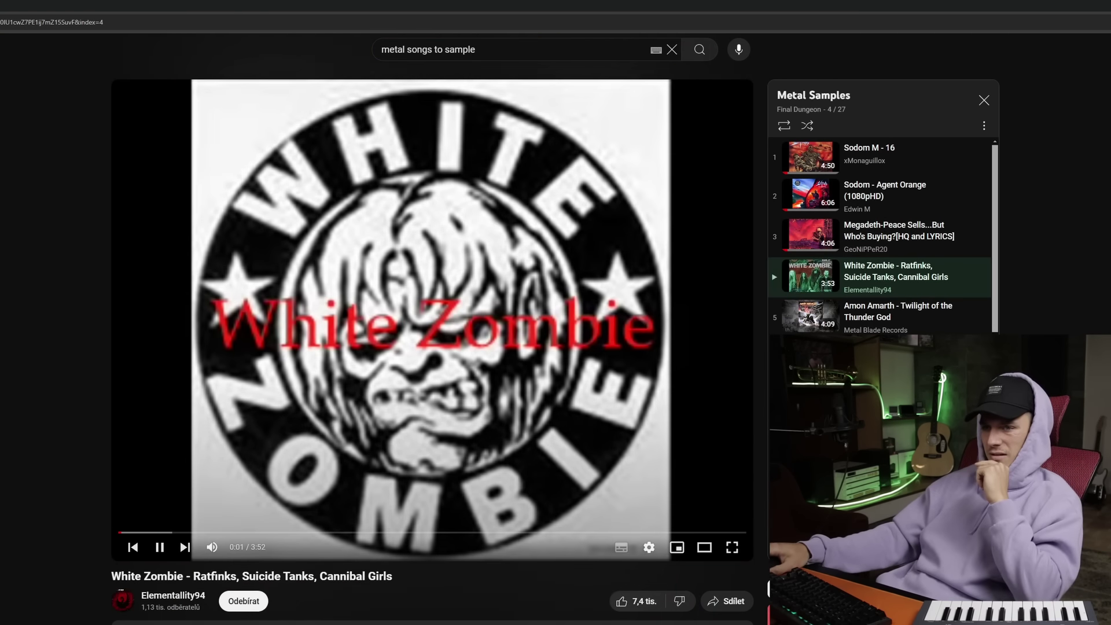
pyautogui.hotkey('shift', 'n')
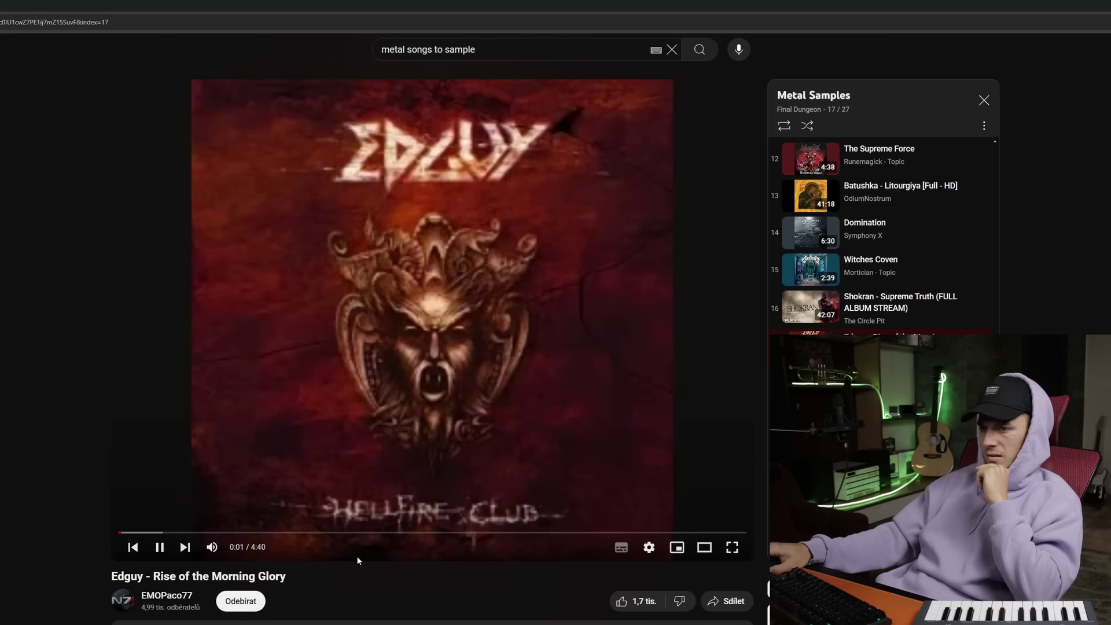
# - Pause Edguy - Rise of the Morning Glory, copy its video address and open a new tab for the Y2Mate MP3 converter
pyautogui.click(433, 308)
pyautogui.click(134, 21)
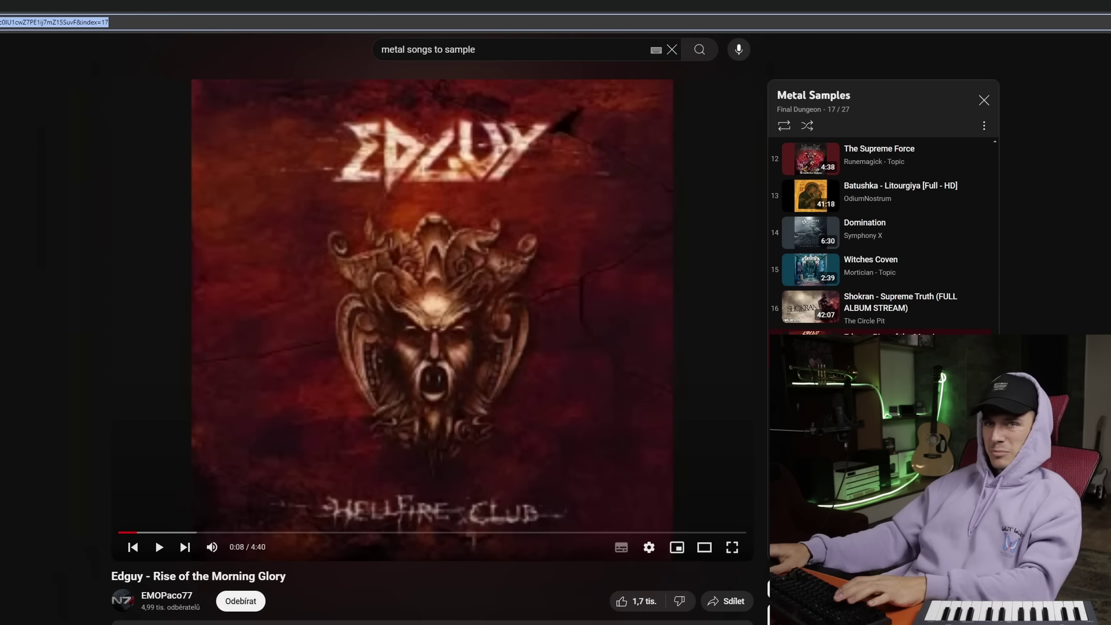
pyautogui.hotkey('ctrl', 't')
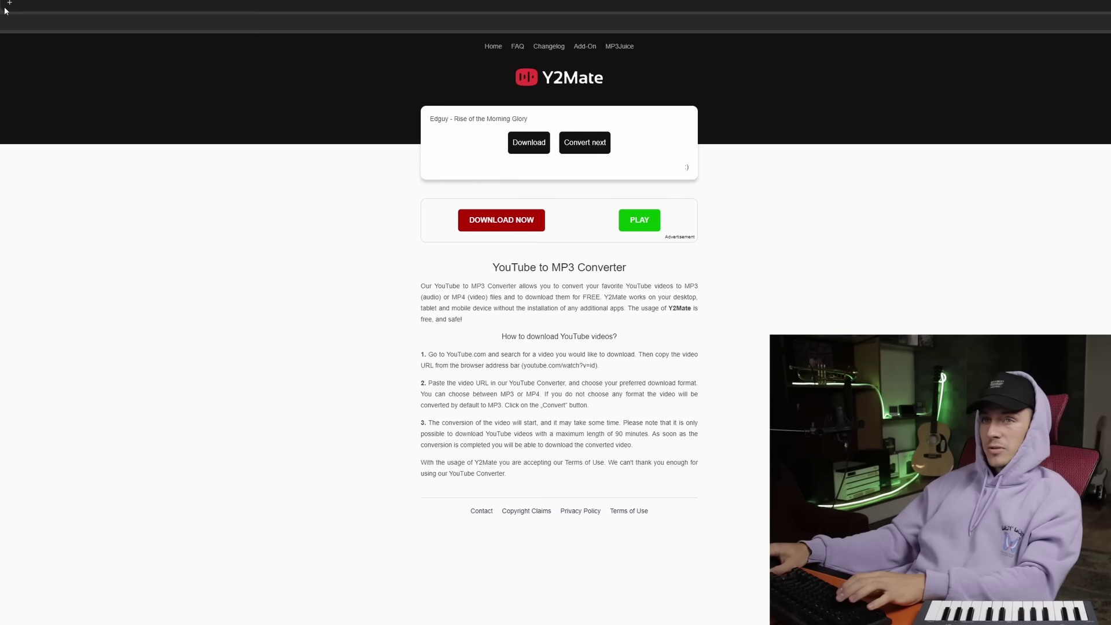
# - Find the downloaded Edguy - Rise of the Morning Glory.mp3 in the browser's download history and show it in its folder
pyautogui.hotkey('ctrl', 'j')
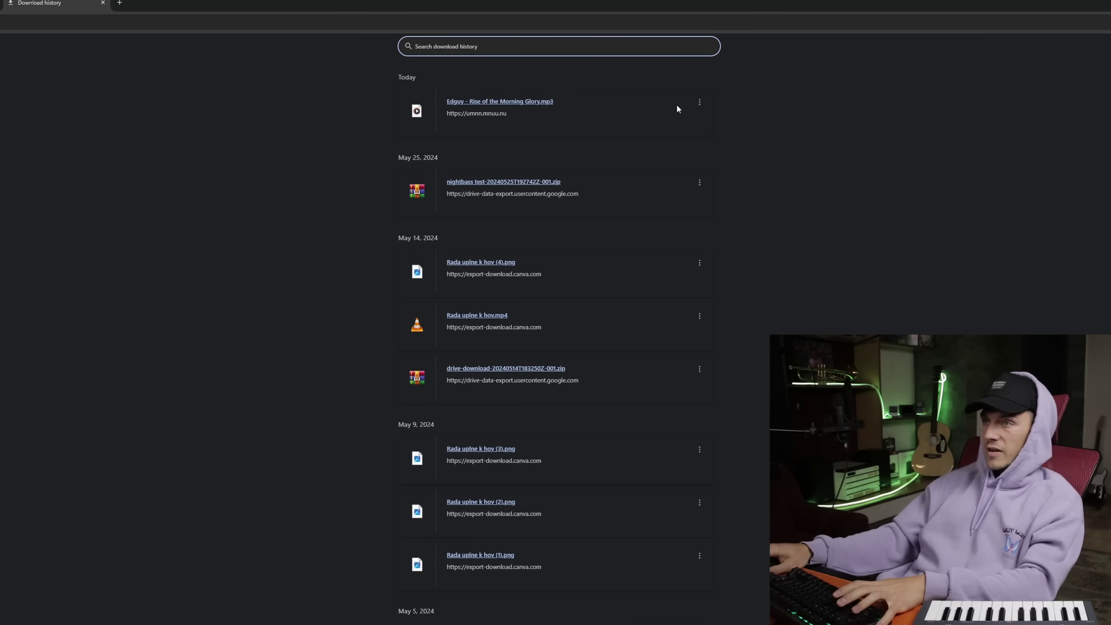
pyautogui.click(700, 103)
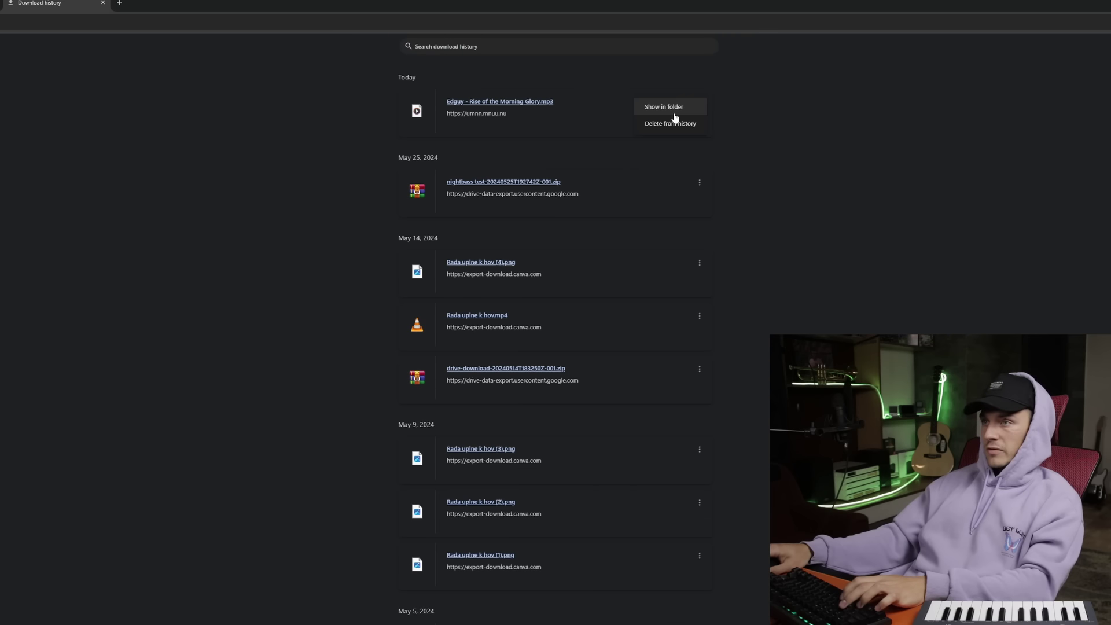
pyautogui.click(673, 113)
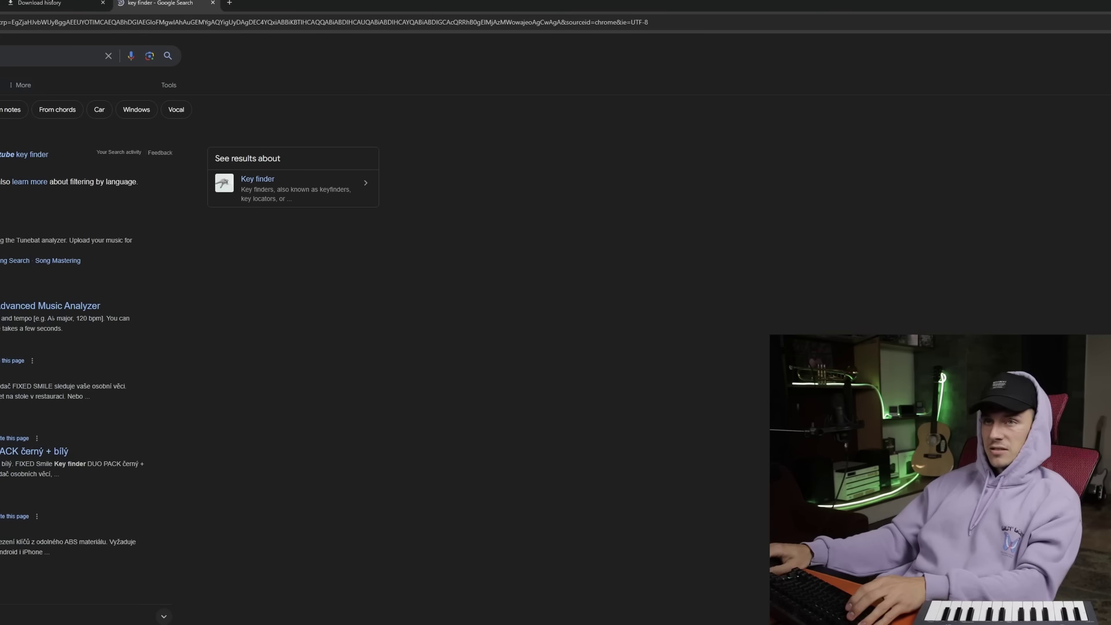
# - Switch to FL Studio and cut the Edguy audio down to the wanted section at the start of track 1, deleting the leftover pieces
pyautogui.hotkey('alt', 'Tab')
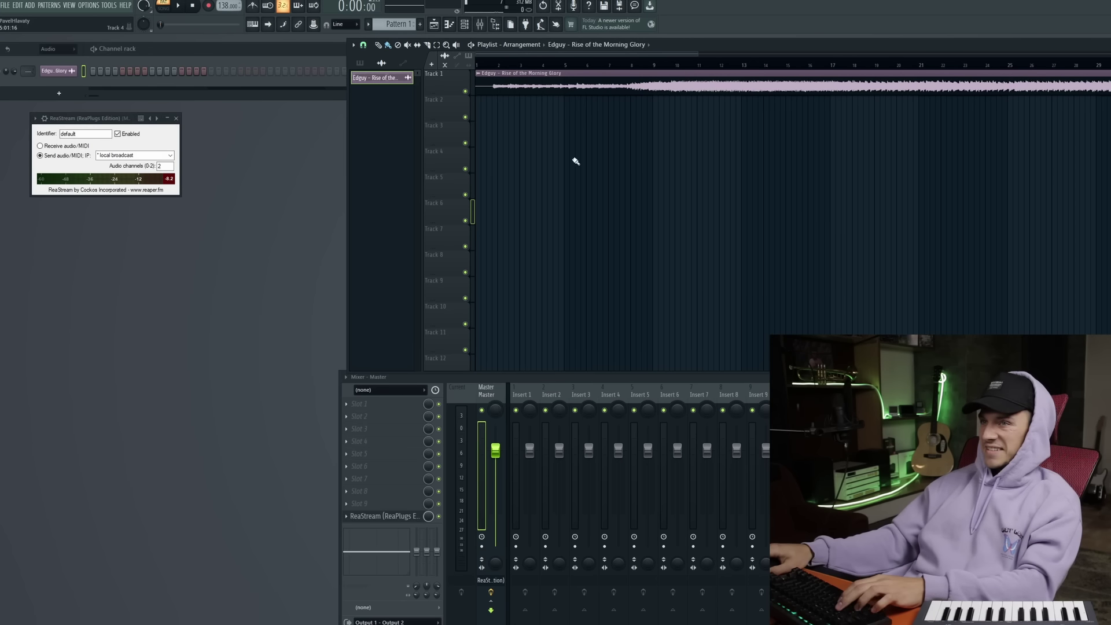
pyautogui.moveTo(777, 146); pyautogui.dragTo(545, 70)
pyautogui.scroll(-1, 735, 235)
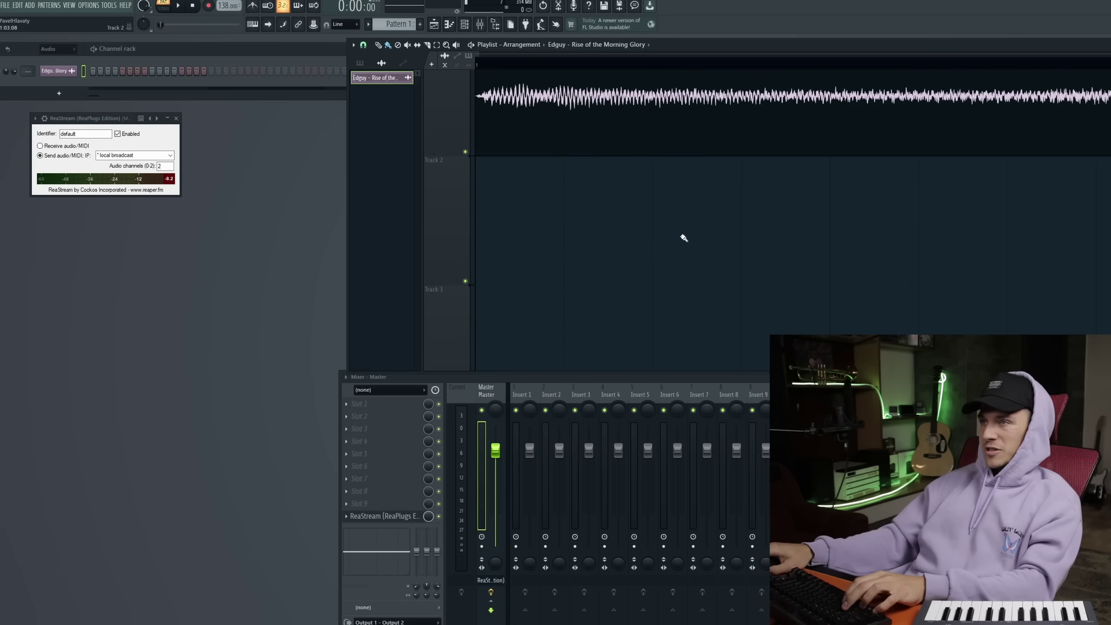
pyautogui.keyDown('ctrl'); pyautogui.rightClick(683, 238); pyautogui.keyUp('ctrl')
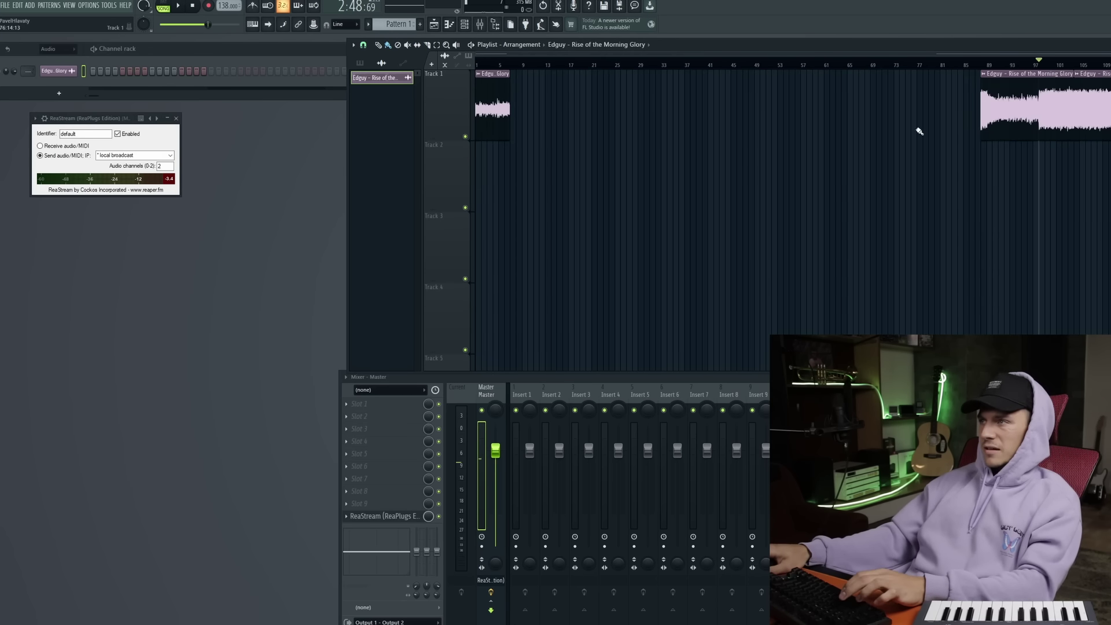
pyautogui.rightClick(997, 118)
pyautogui.keyDown('ctrl'); pyautogui.rightClick(855, 228); pyautogui.keyUp('ctrl')
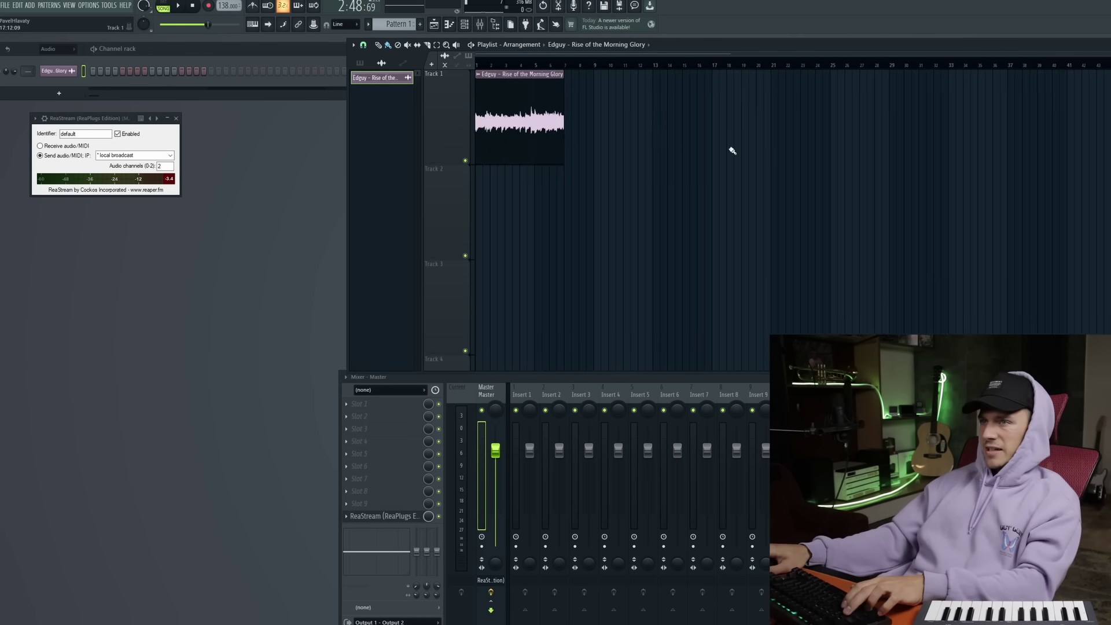
pyautogui.scroll(1, 486, 67)
pyautogui.press('space')
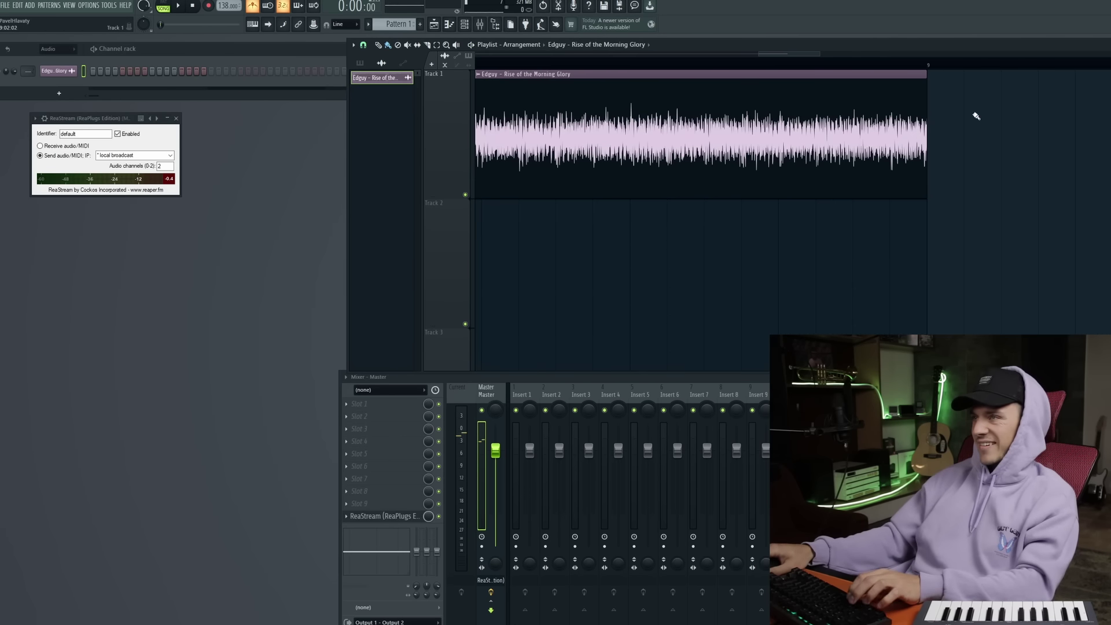
# - Trim the end of the Edguy clip on track 1 at bar 9
pyautogui.moveTo(1005, 114); pyautogui.dragTo(772, 85)
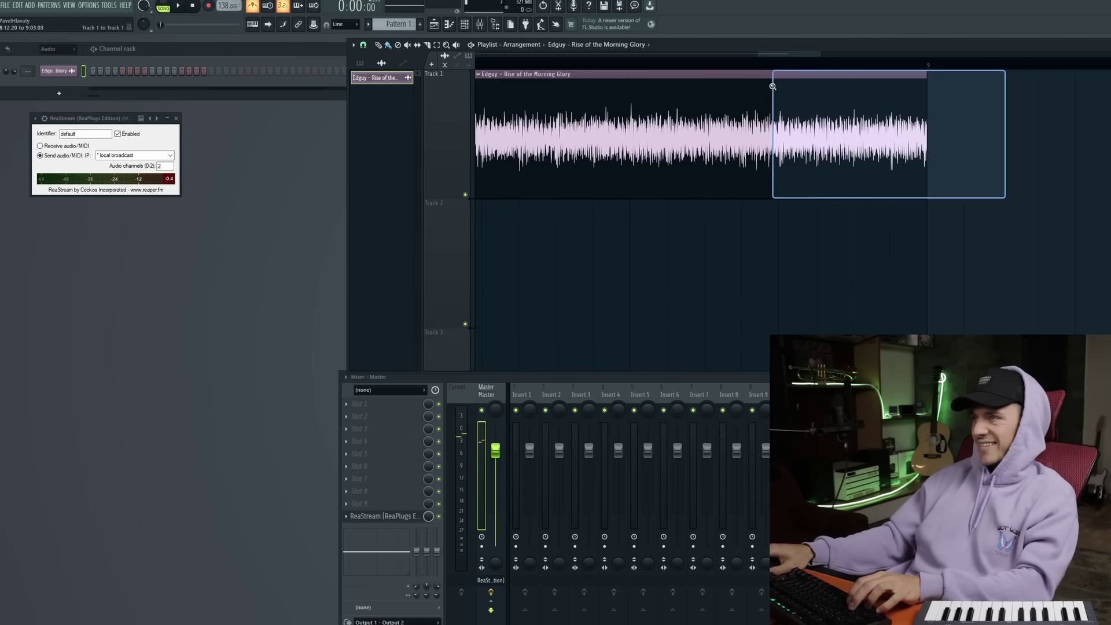
pyautogui.moveTo(1109, 138); pyautogui.dragTo(988, 139)
pyautogui.keyDown('ctrl'); pyautogui.rightClick(1066, 139); pyautogui.keyUp('ctrl')
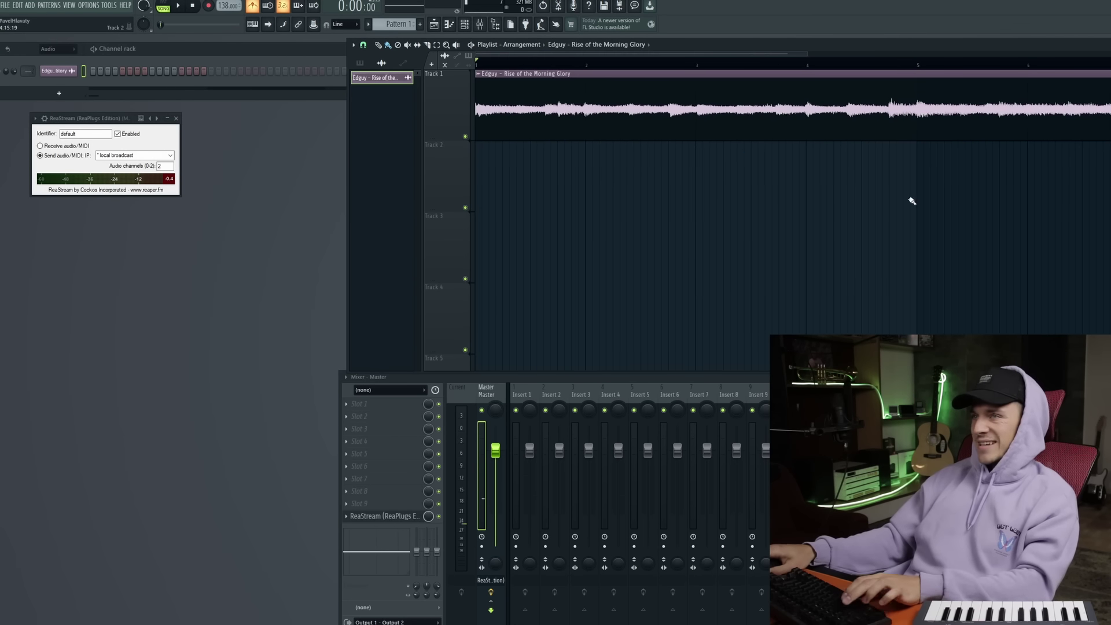
# - Duplicate the Edguy clip onto tracks 2 and 3 and make each copy unique as its own sample
pyautogui.moveTo(554, 144); pyautogui.dragTo(482, 145)
pyautogui.click(481, 148)
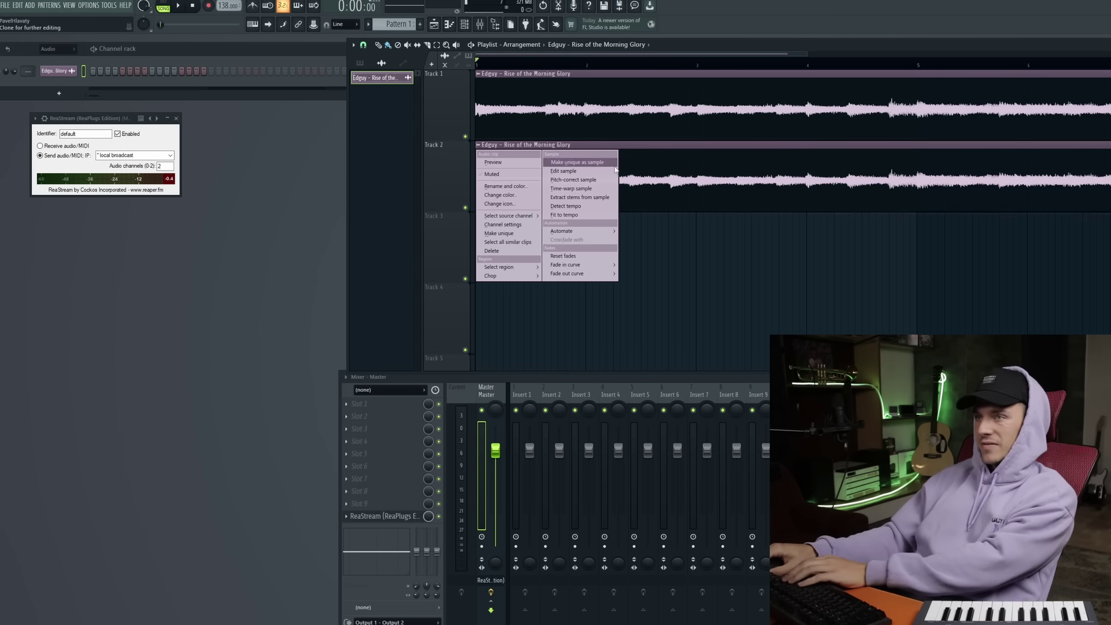
pyautogui.click(600, 161)
pyautogui.press('Return')
pyautogui.click(582, 169)
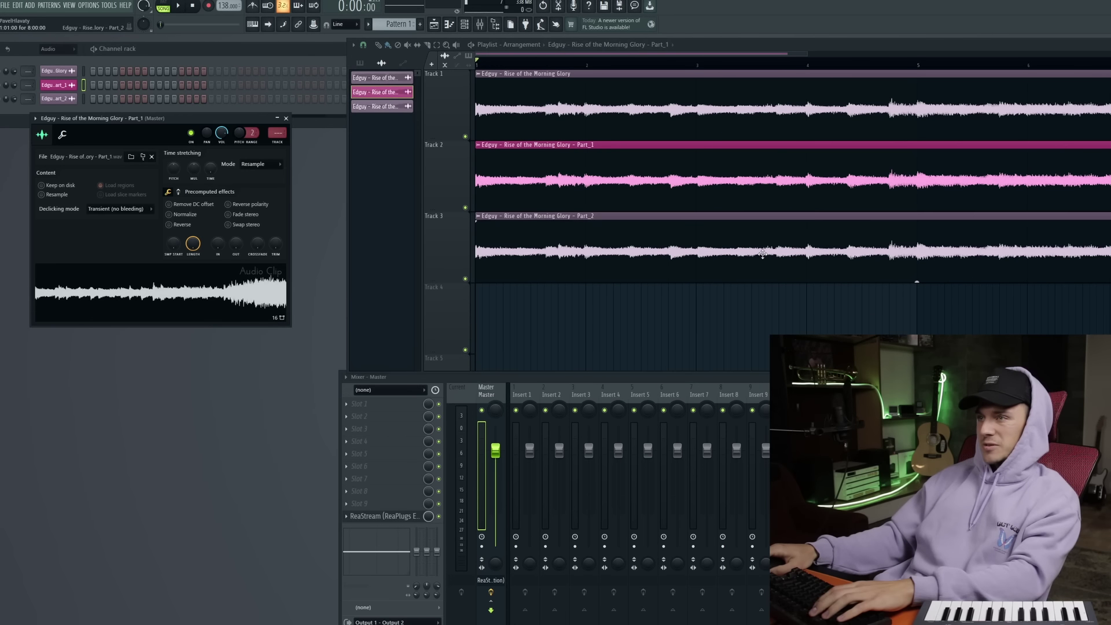
# - Recolor the Part_2 clip on track 3 brown to tell it apart from the other copies
pyautogui.doubleClick(763, 254)
pyautogui.press('F2')
pyautogui.press('F2')
pyautogui.press('Return')
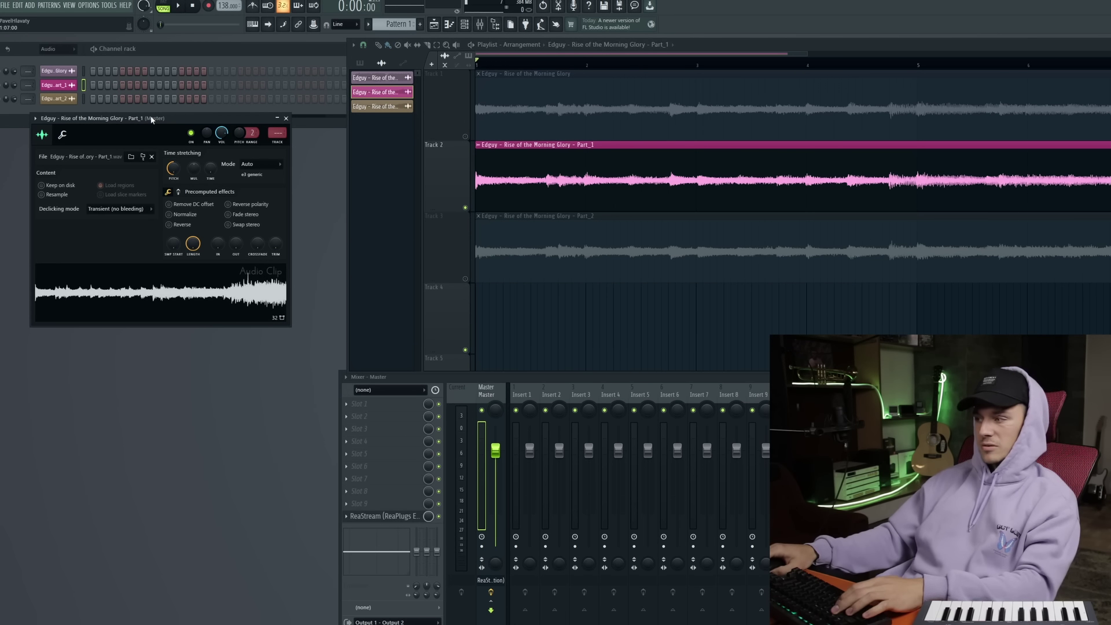
# - Play the Part_1 and Part_2 clips in isolation, muting and soloing tracks 2 and 3, to compare their sound
pyautogui.press('space')
pyautogui.scroll(-3, 770, 233)
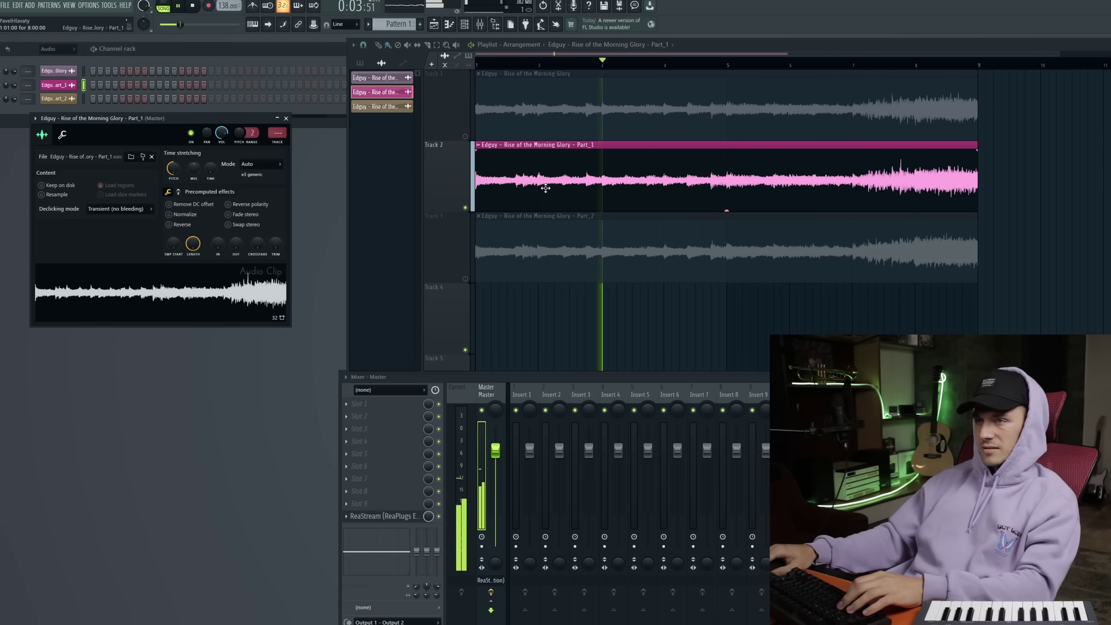
pyautogui.press('space')
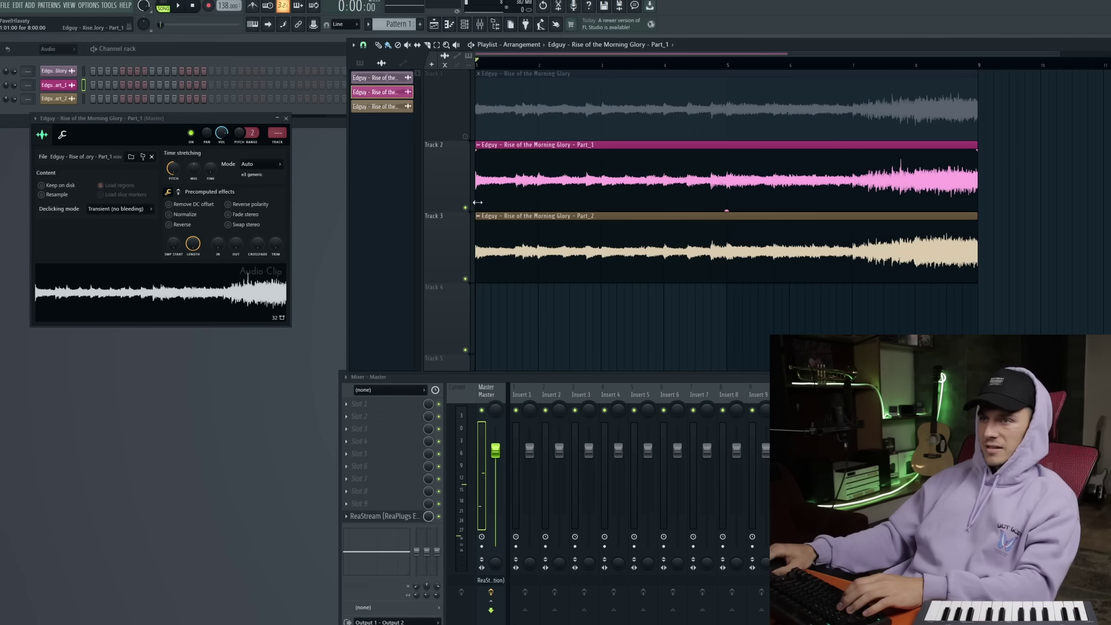
pyautogui.click(466, 208)
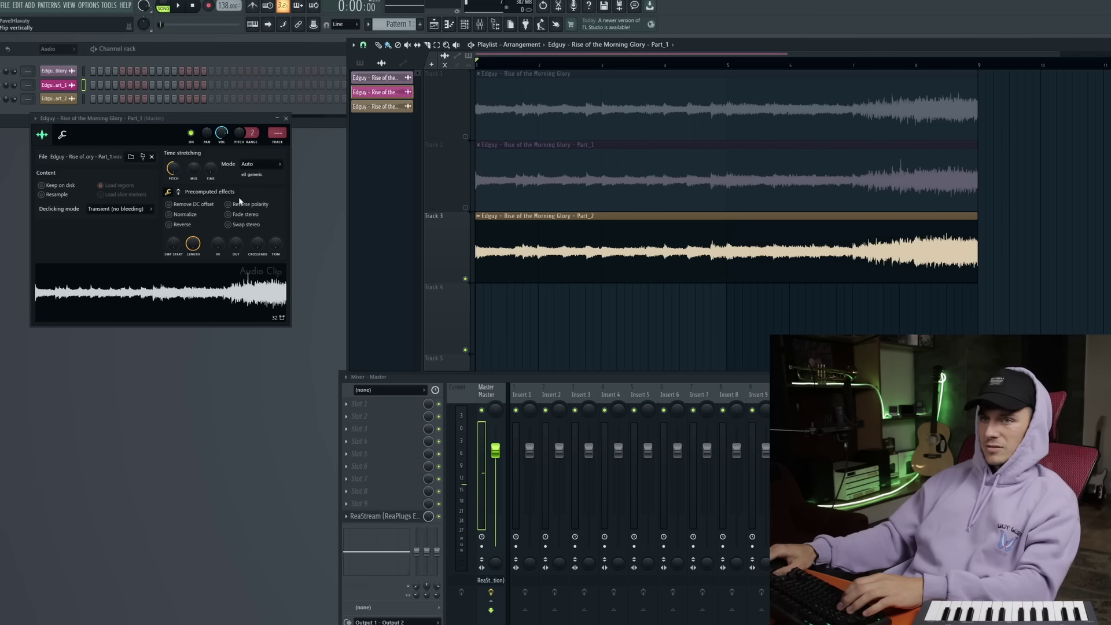
pyautogui.press('space')
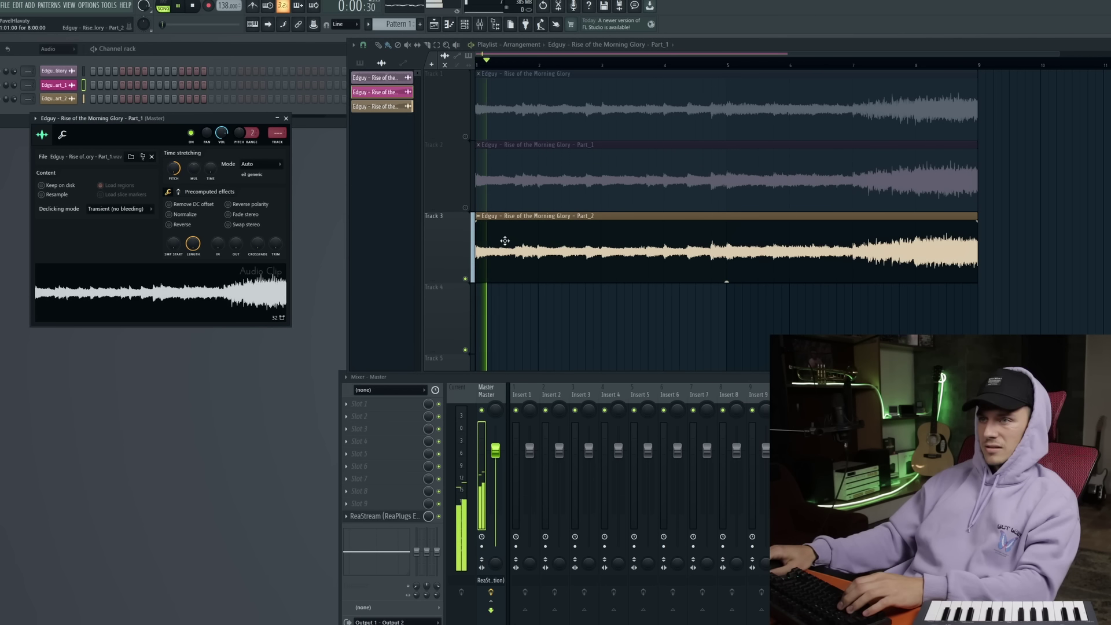
pyautogui.press('space')
pyautogui.rightClick(466, 208)
pyautogui.press('space')
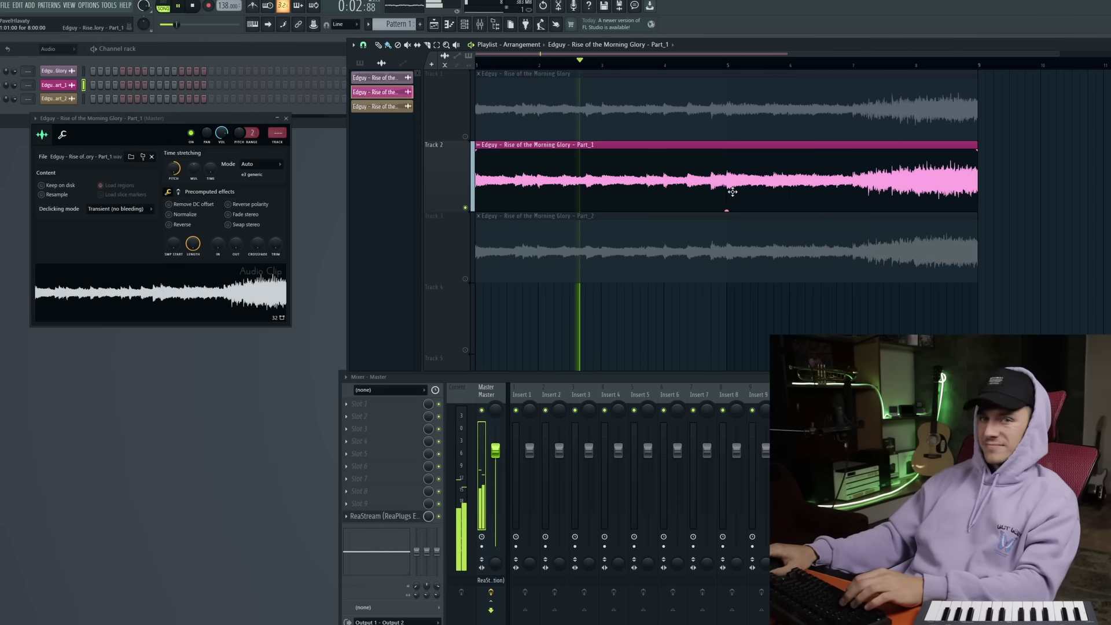
pyautogui.press('space')
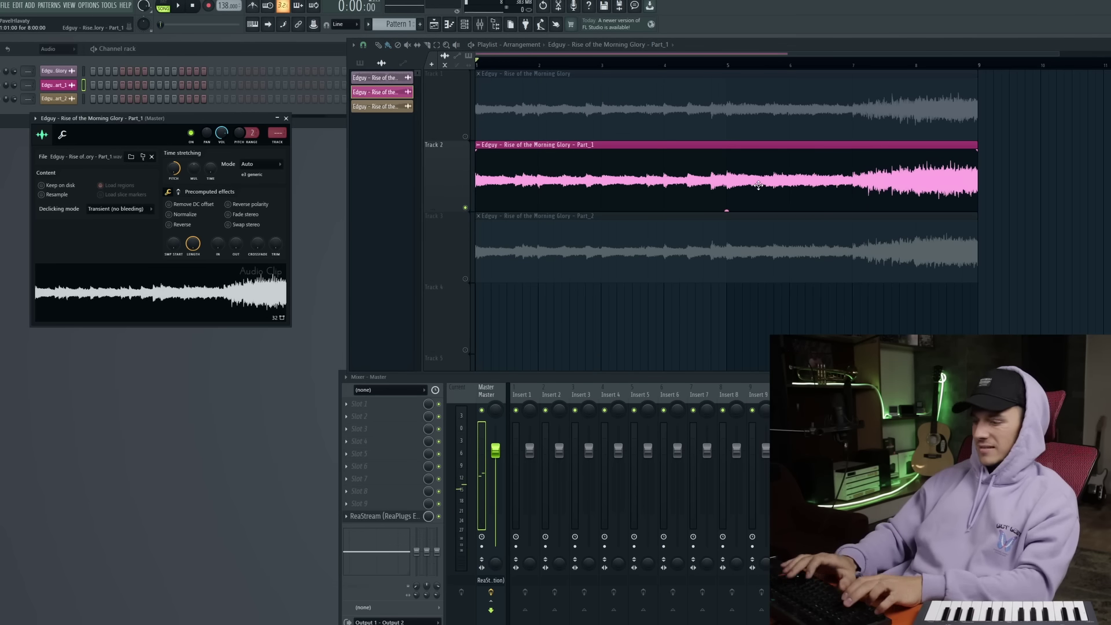
# - Route Part_1 to mixer insert 1 and add Fruity Parametric EQ 2 with high-pass and low-pass filtering, checking it during playback
pyautogui.hotkey('ctrl', 'l')
pyautogui.click(391, 416)
pyautogui.click(487, 480)
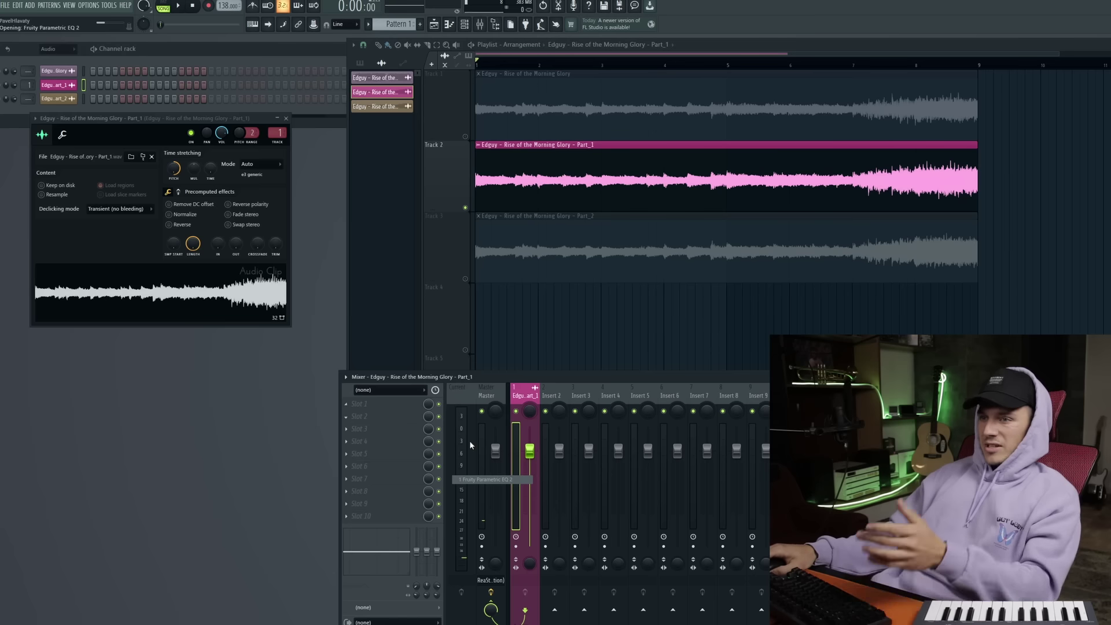
pyautogui.moveTo(310, 296); pyautogui.dragTo(310, 272)
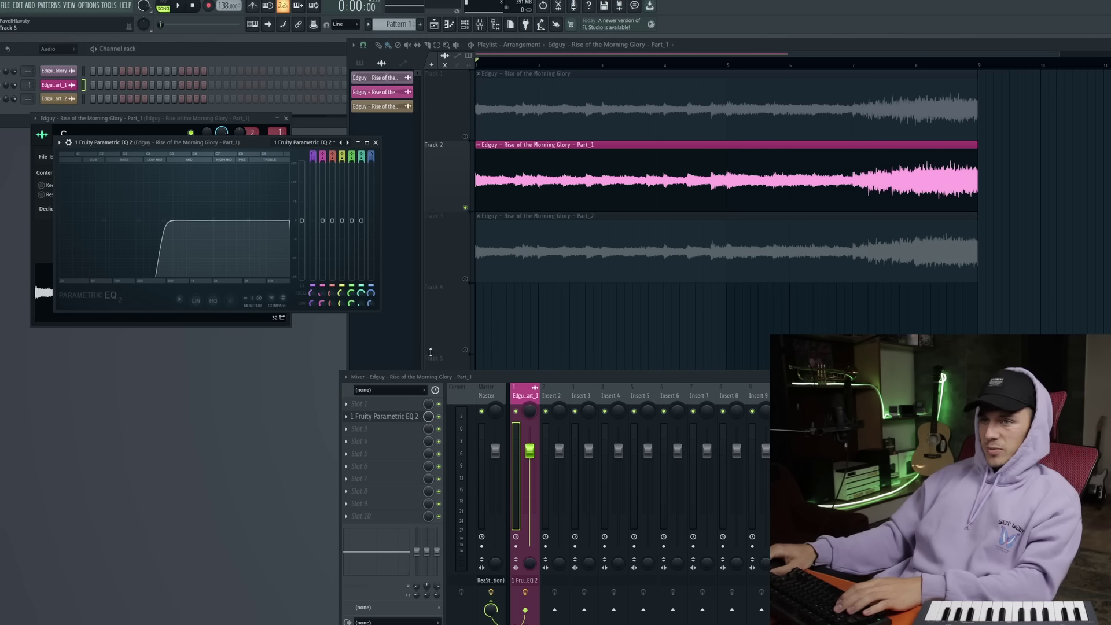
pyautogui.press('space')
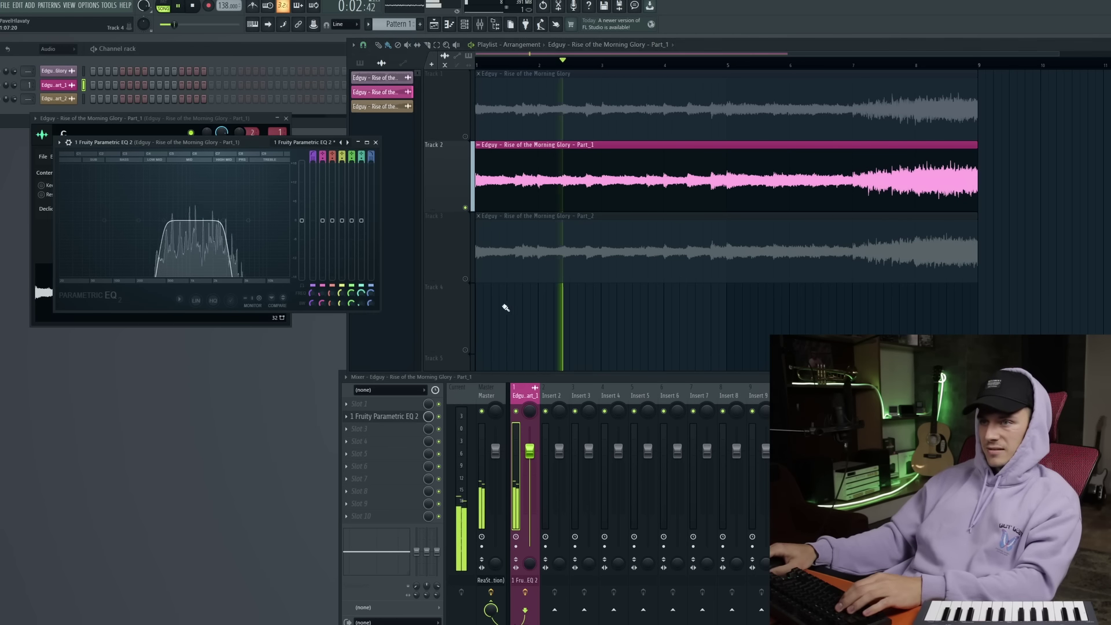
# - Unmute track 3 and pitch the Part_2 sample down 1200 cents with its stretch mode set to Auto
pyautogui.click(465, 279)
pyautogui.press('space')
pyautogui.doubleClick(534, 239)
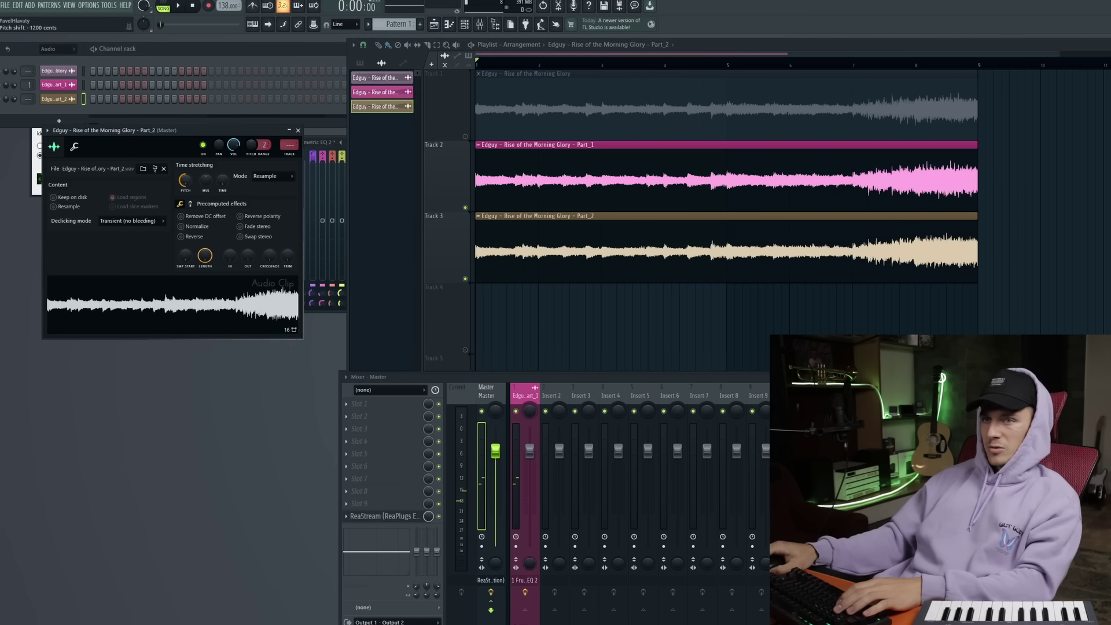
pyautogui.moveTo(185, 181); pyautogui.dragTo(186, 197)
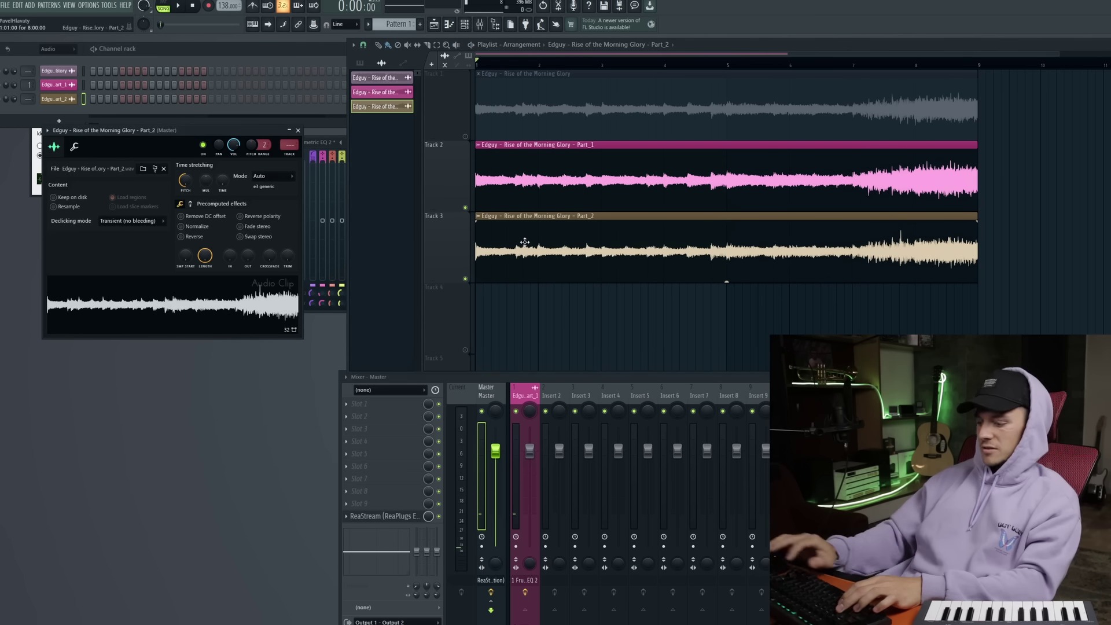
# - Route Part_2 to mixer insert 2 and add Fruity Parametric EQ 2 in its first effect slot
pyautogui.hotkey('ctrl', 'l')
pyautogui.click(387, 404)
pyautogui.click(492, 479)
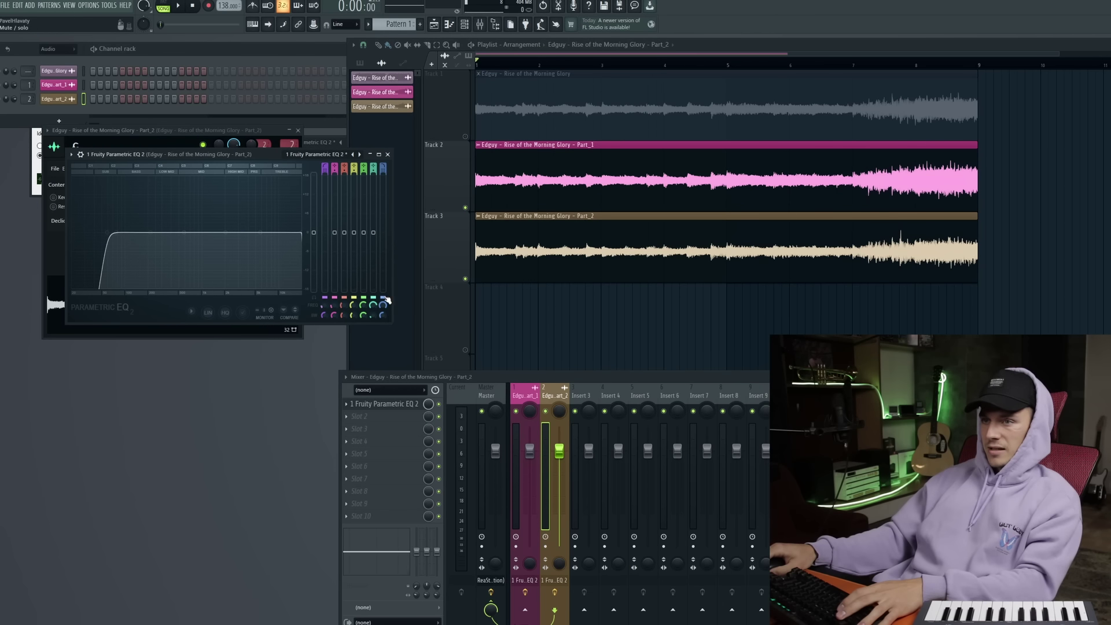
# - Shape the Part_2 equalizer with low-pass and high-pass filters into a narrow low-mid band while both layers play
pyautogui.moveTo(383, 303); pyautogui.dragTo(384, 341)
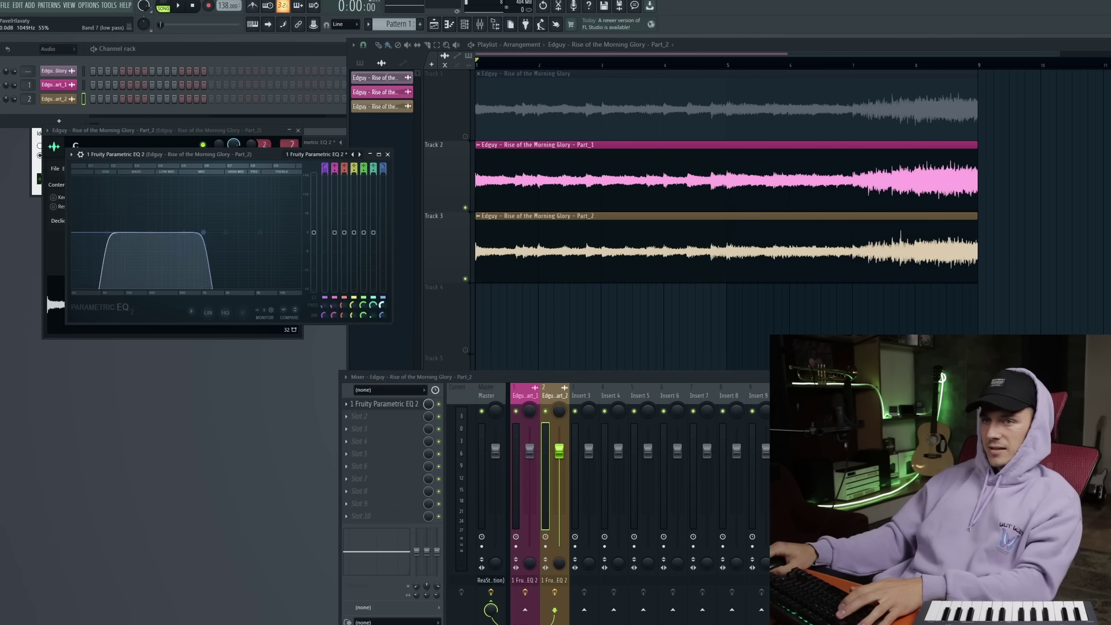
pyautogui.moveTo(324, 305); pyautogui.dragTo(321, 283)
pyautogui.press('space')
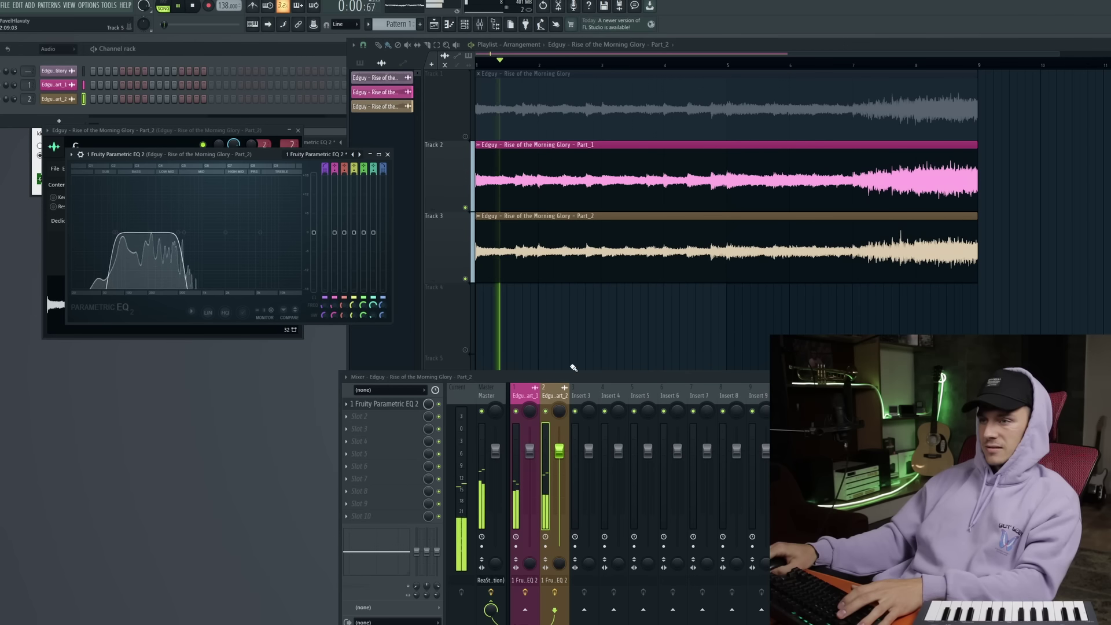
pyautogui.moveTo(116, 232); pyautogui.dragTo(139, 237)
pyautogui.scroll(3, 139, 237)
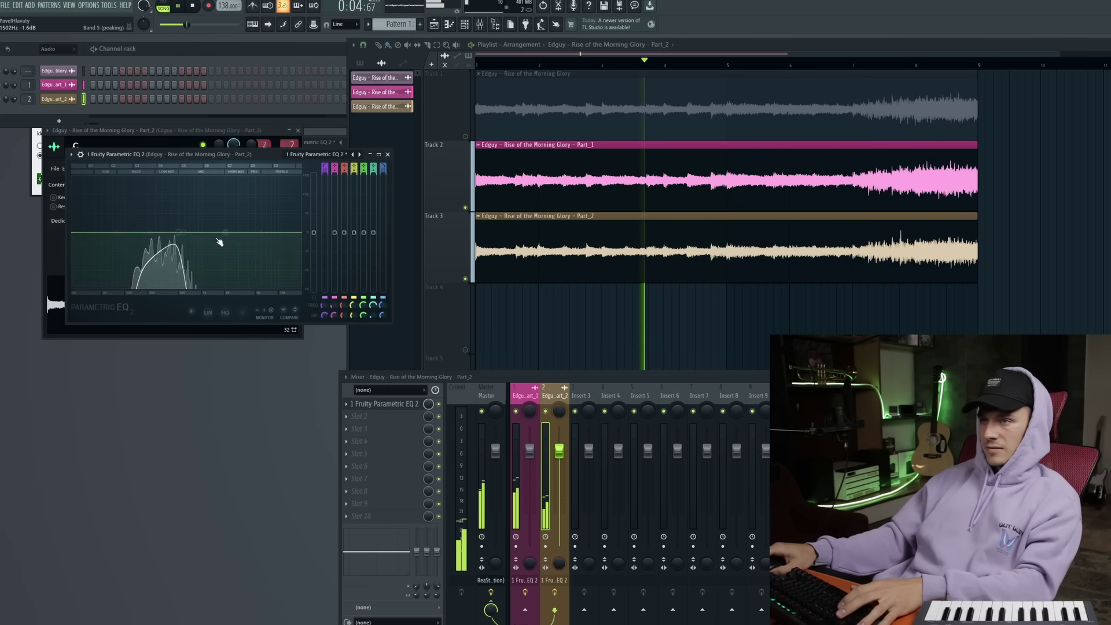
# - Place a copy of the Part_1 clip at the start of track 4, make it unique as a sample and reverse it
pyautogui.click(675, 329)
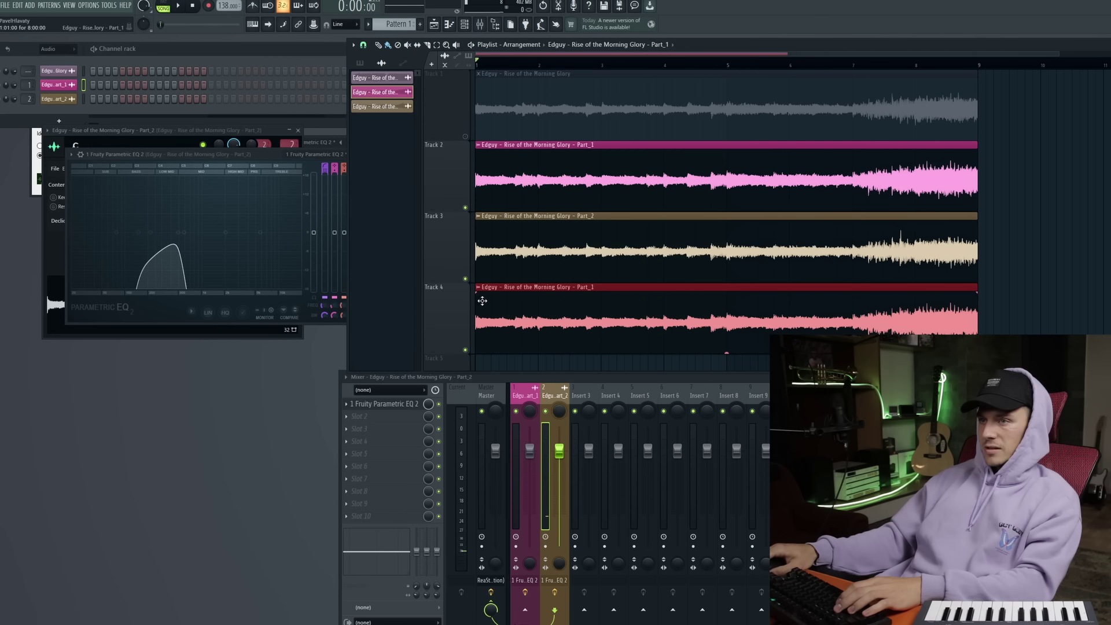
pyautogui.doubleClick(482, 301)
pyautogui.click(479, 287)
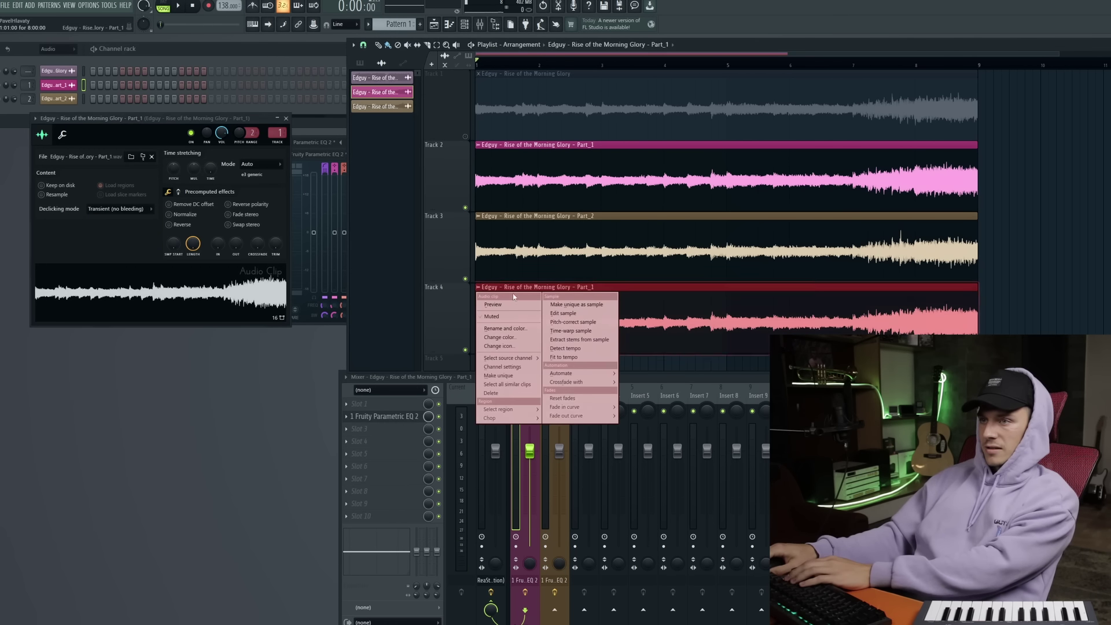
pyautogui.click(602, 303)
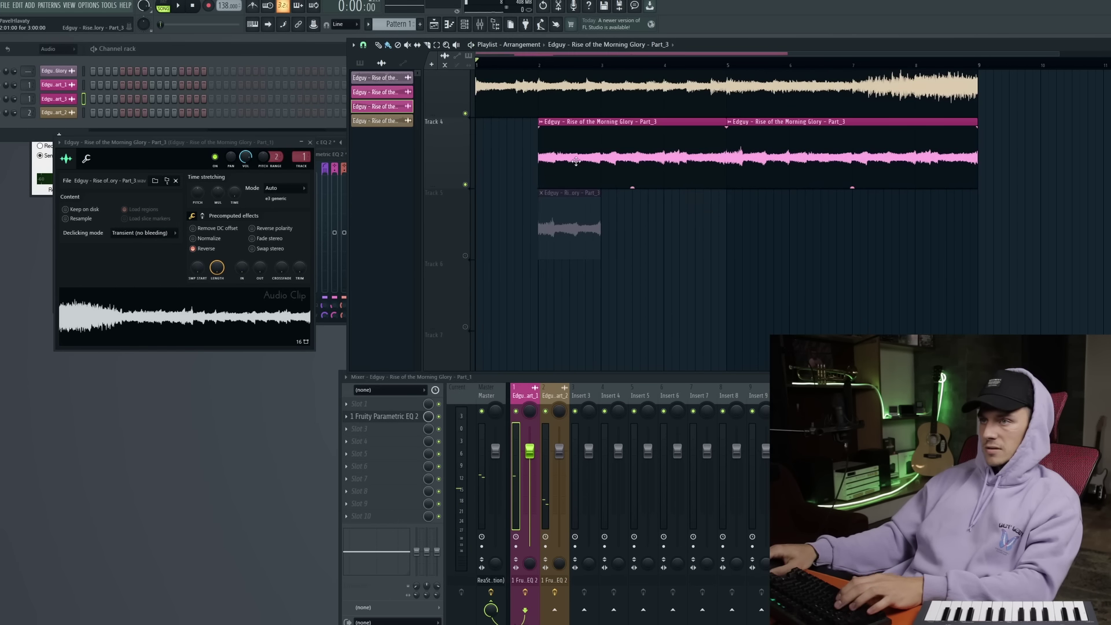
# - Rearrange the reversed Part_3 slices on track 4 into a continuous four-bar sequence from bar 1, checking it during playback
pyautogui.moveTo(620, 191); pyautogui.dragTo(615, 270)
pyautogui.press('space')
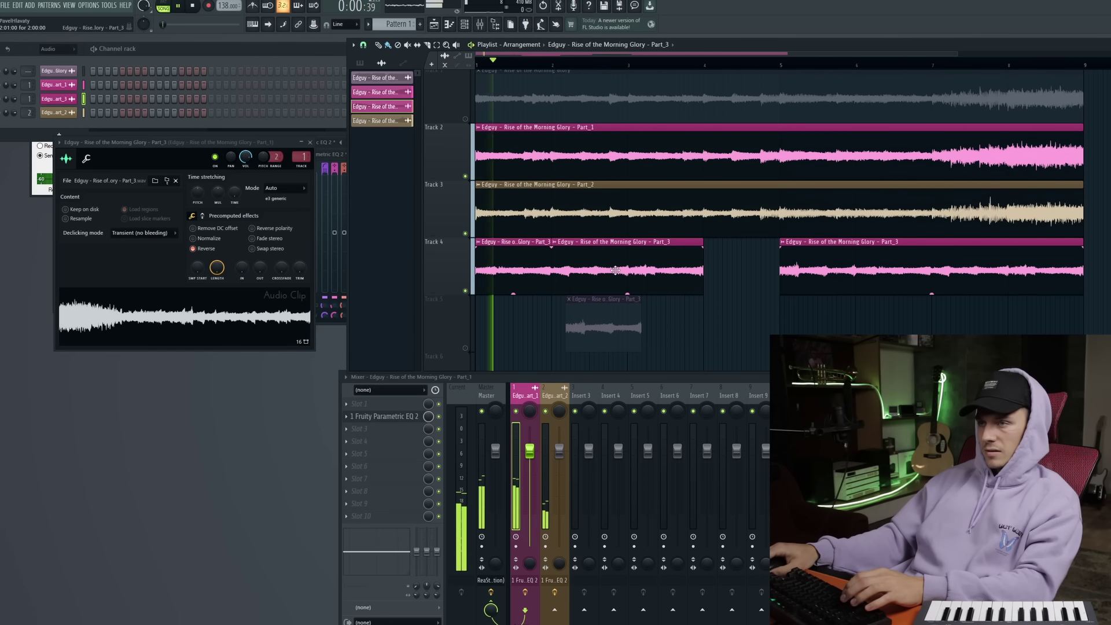
pyautogui.moveTo(591, 315); pyautogui.dragTo(719, 315)
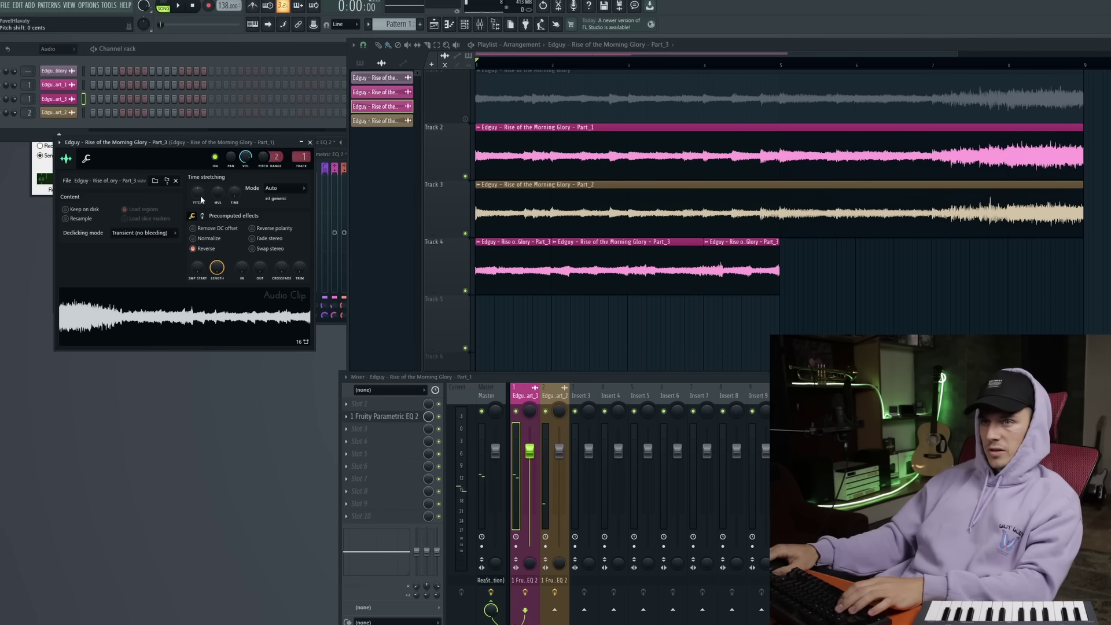
# - Audition the Part_3 sequence with track 4 soloed and duplicate its slices to fill bars 5 to 8
pyautogui.keyDown('ctrl'); pyautogui.click(465, 291); pyautogui.keyUp('ctrl')
pyautogui.press('space')
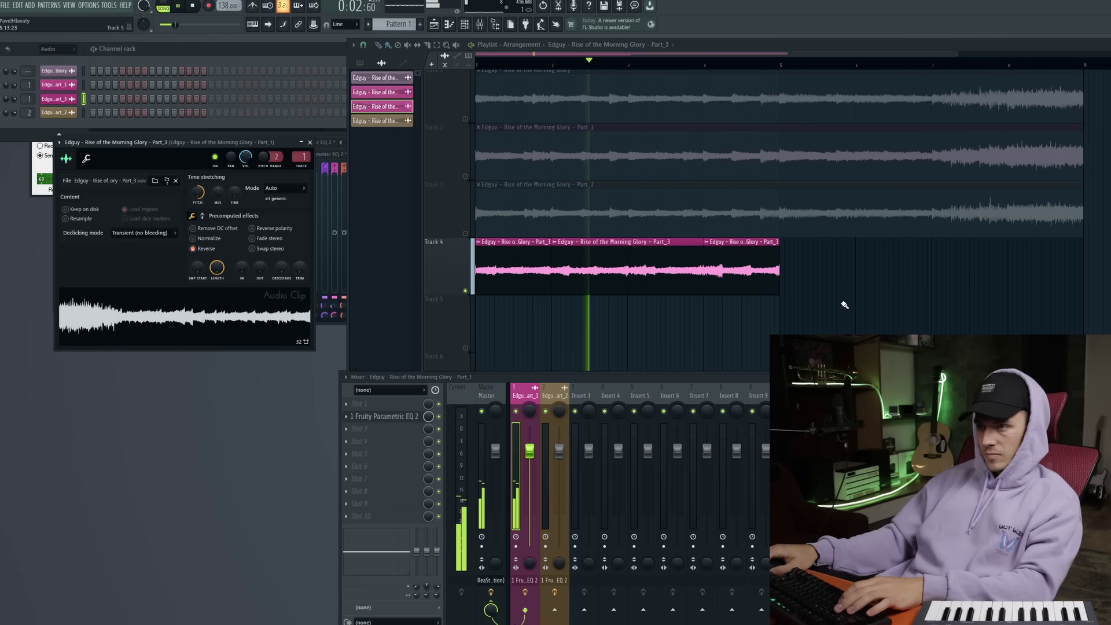
pyautogui.click(831, 253)
pyautogui.press('space')
pyautogui.moveTo(831, 253); pyautogui.dragTo(806, 256)
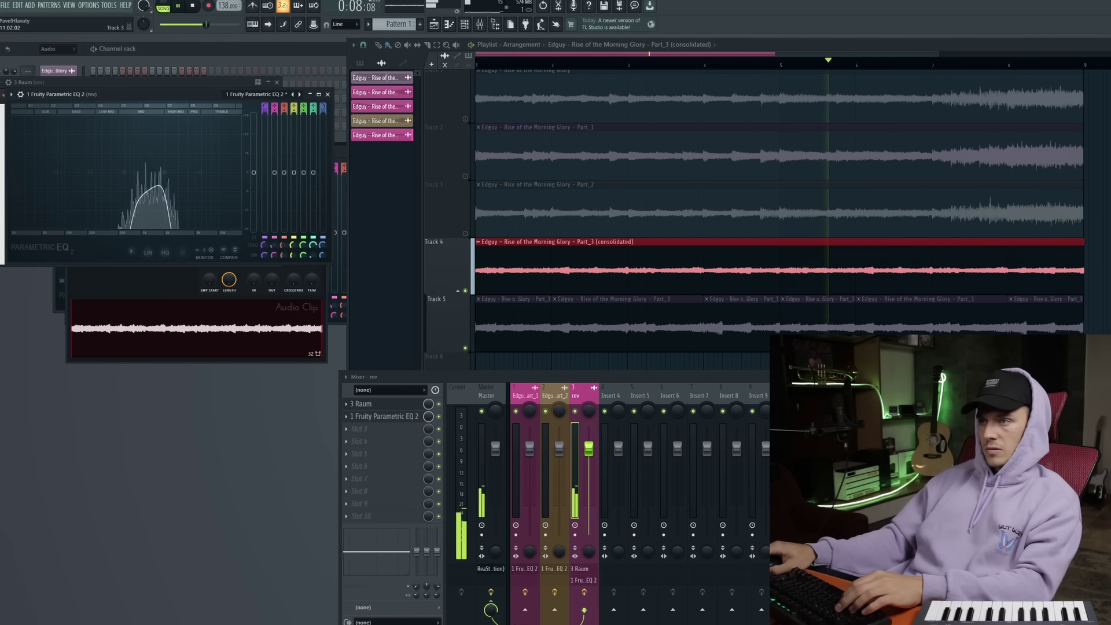
# - Unmute tracks 2 and 3 and play them together with the consolidated Part_3 layer
pyautogui.keyDown('ctrl'); pyautogui.click(1096, 201); pyautogui.keyUp('ctrl')
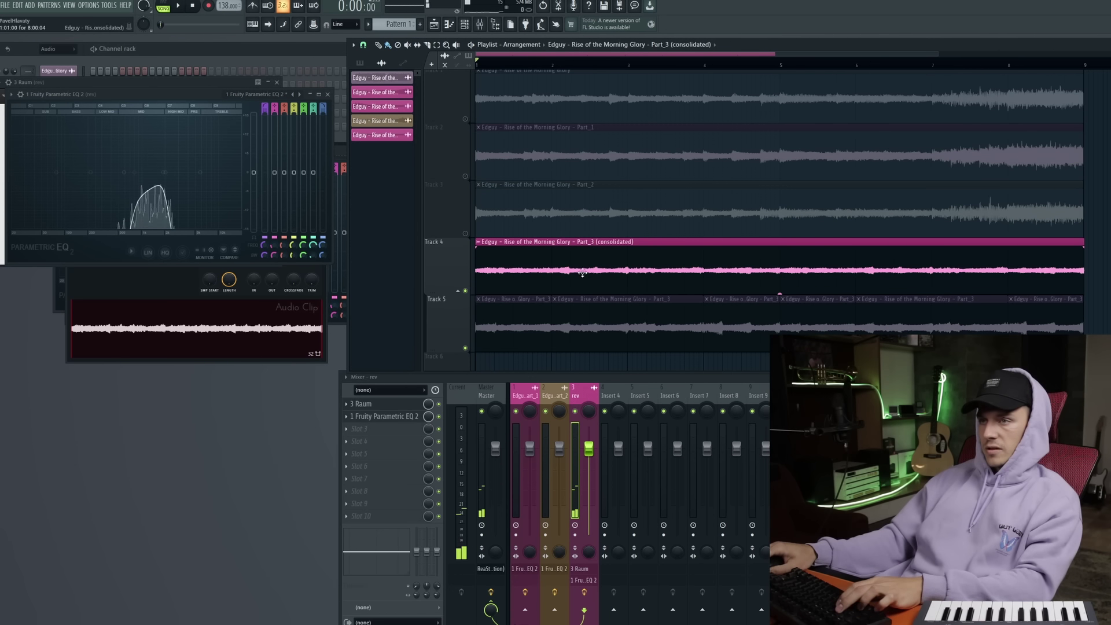
pyautogui.click(465, 233)
pyautogui.click(465, 176)
pyautogui.press('space')
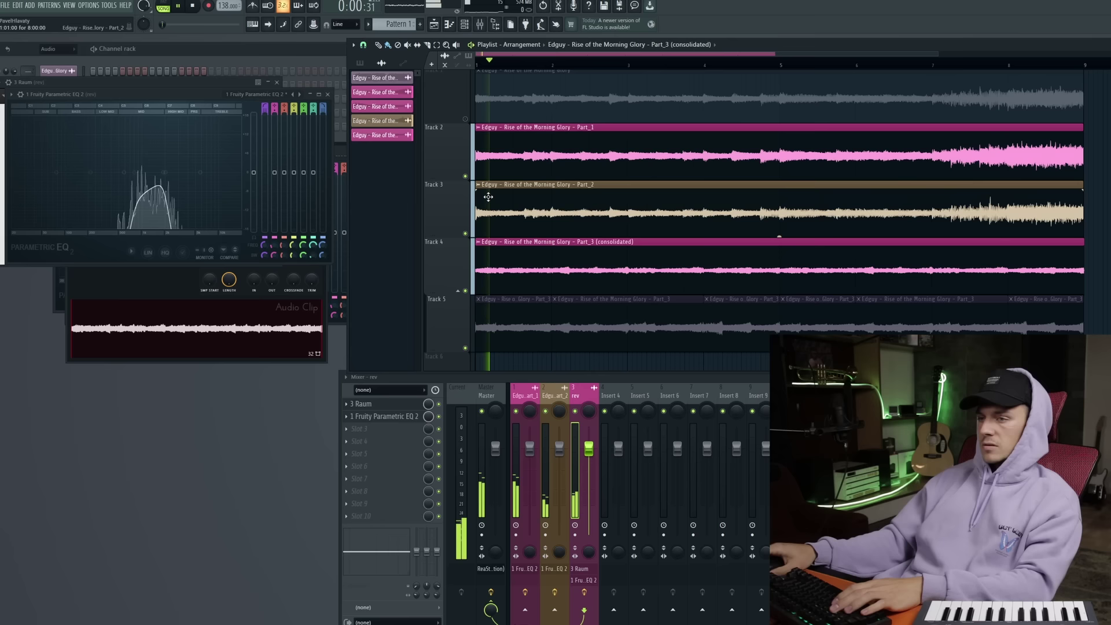
# - Rename mixer insert 4 as LOOP and route inserts 1 to 3 to it
pyautogui.click(615, 398)
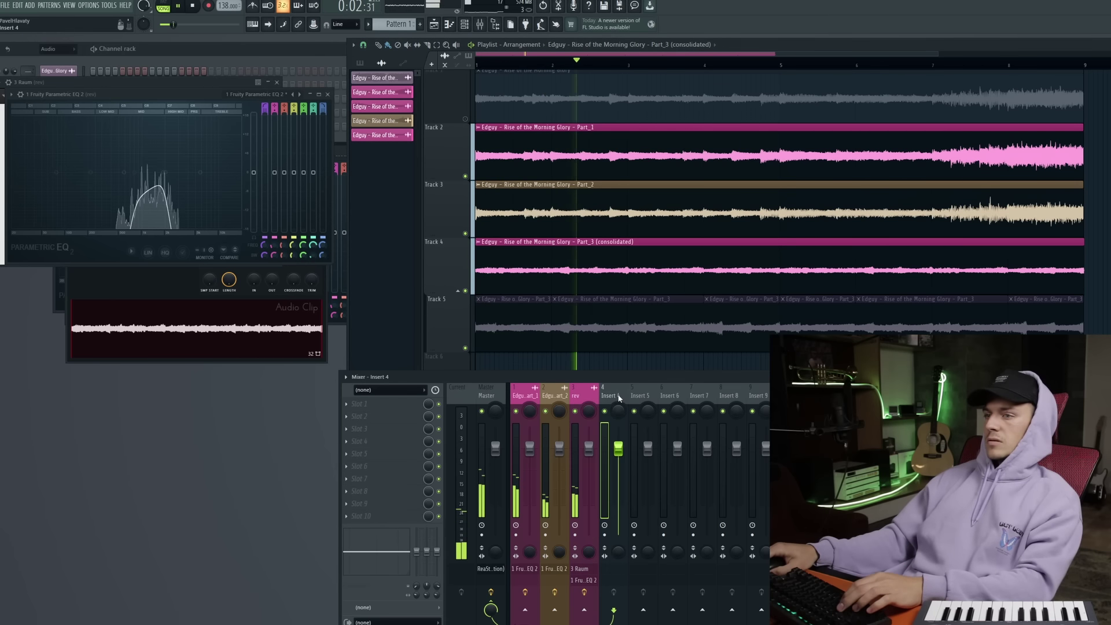
pyautogui.press('space')
pyautogui.press('F2')
pyautogui.press('Escape')
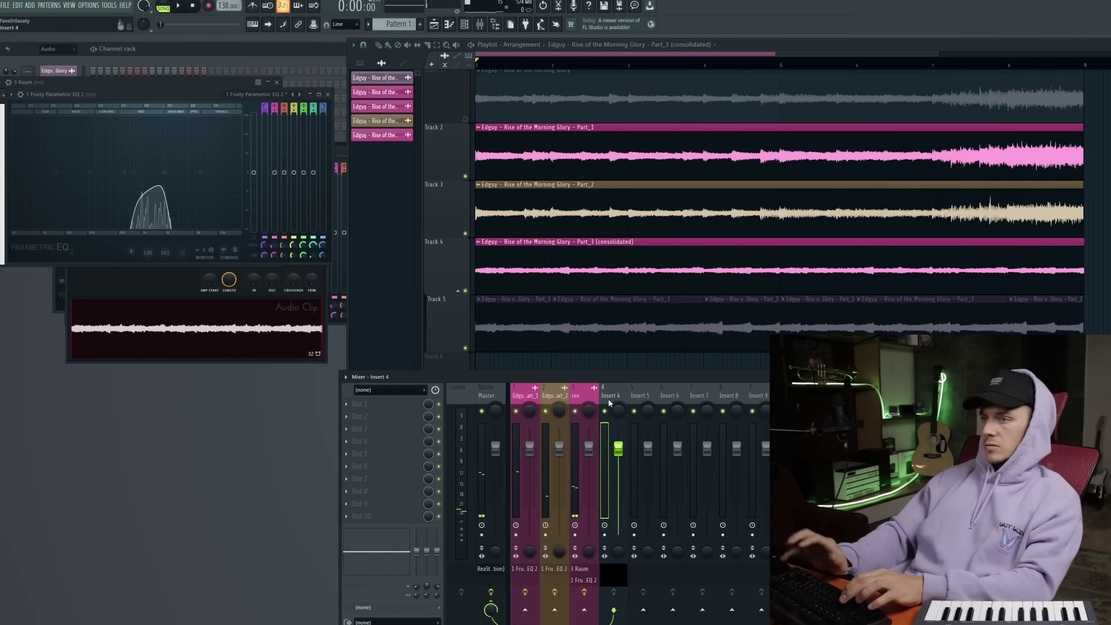
pyautogui.moveTo(528, 399); pyautogui.dragTo(596, 412)
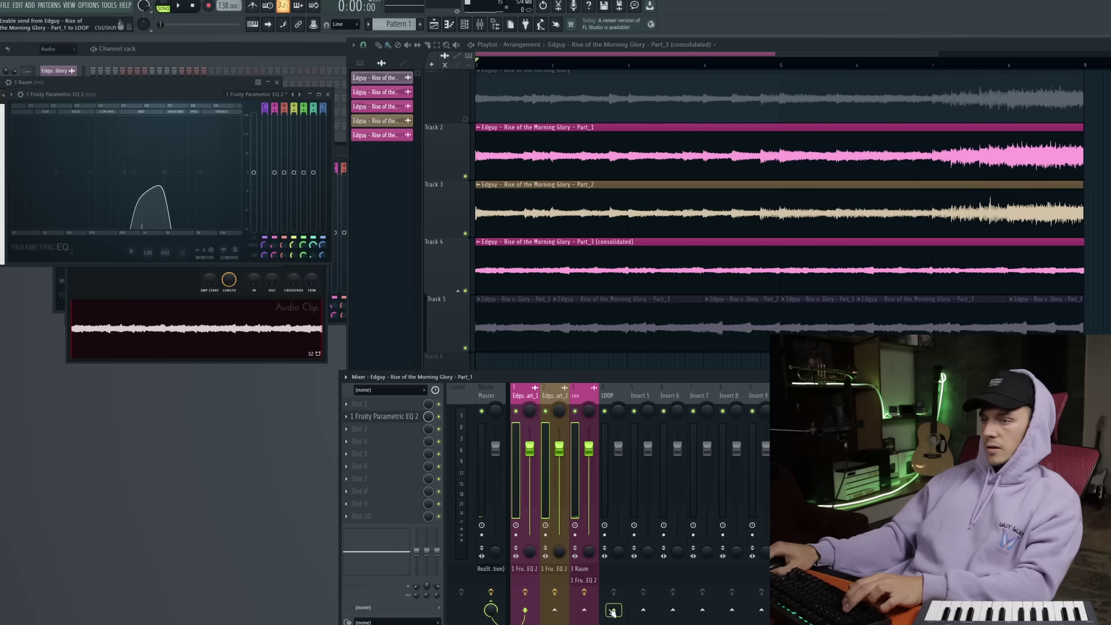
pyautogui.click(614, 420)
# - Add Fruity Parametric EQ 2 to the LOOP insert's first slot and cut the low end with its high-pass filter
pyautogui.click(396, 406)
pyautogui.click(492, 480)
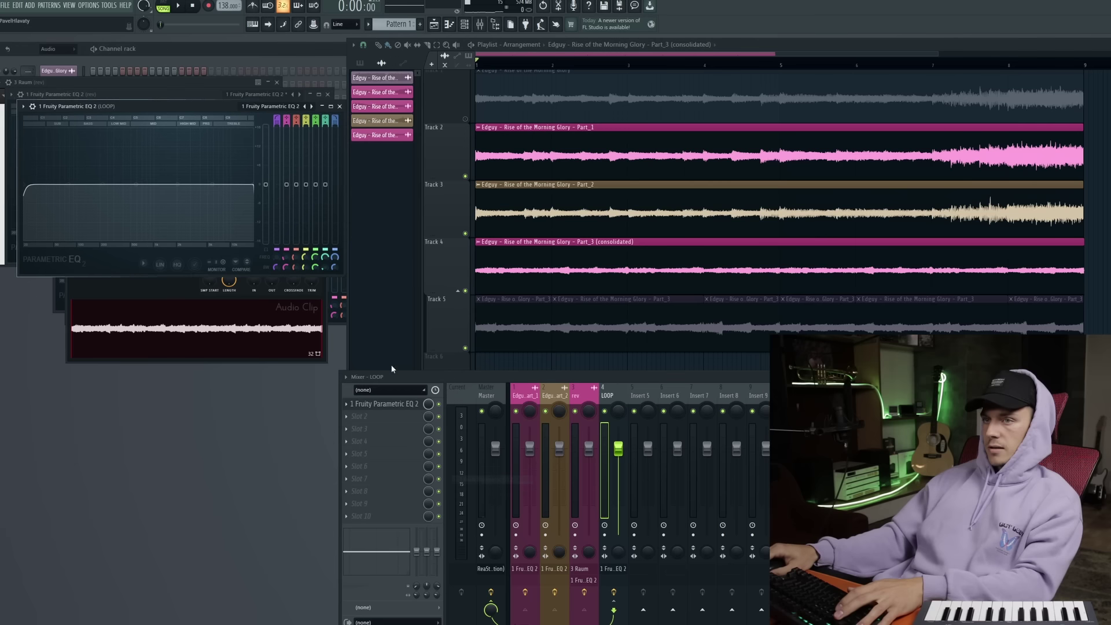
pyautogui.moveTo(272, 264); pyautogui.dragTo(272, 249)
# - Add TR5 Bus Compressor to the LOOP insert's second slot and set its threshold to -2.4 dB during playback
pyautogui.click(362, 416)
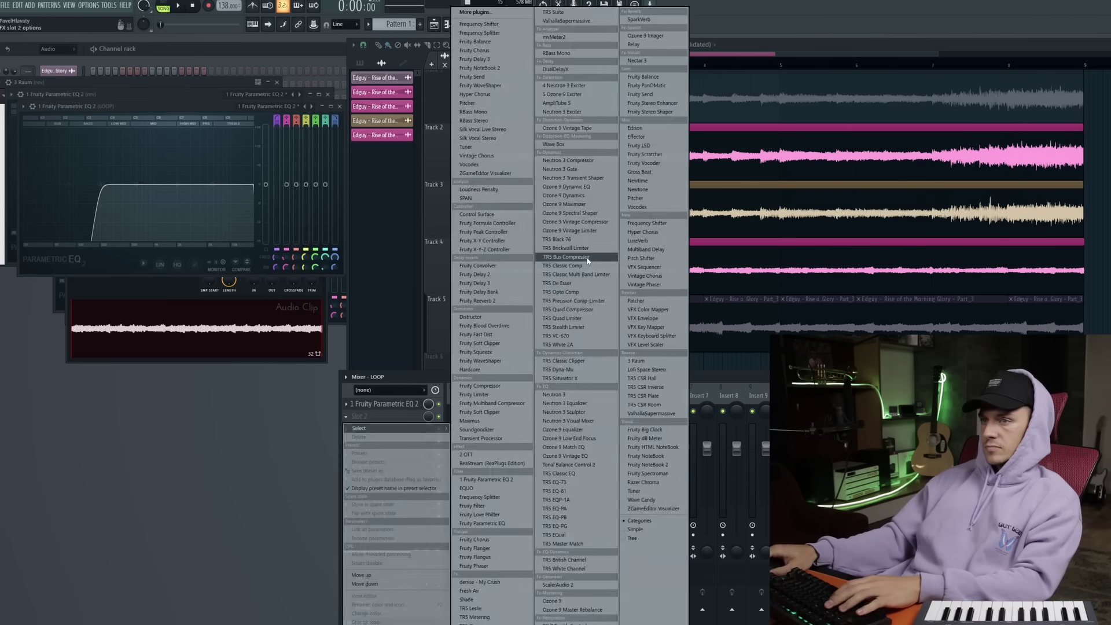
pyautogui.click(576, 258)
pyautogui.press('space')
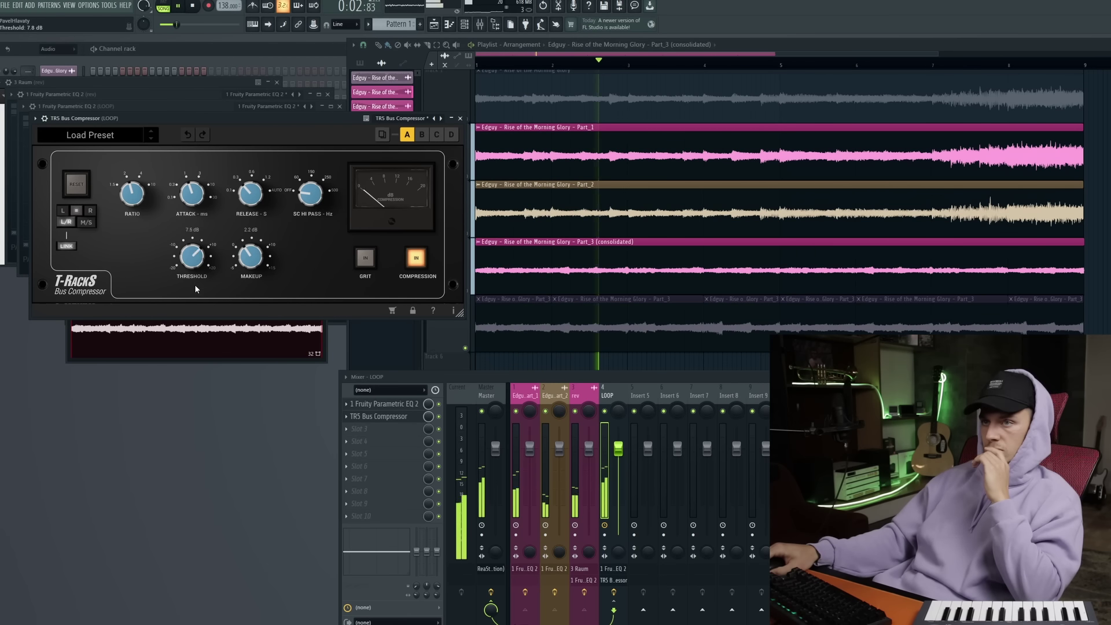
pyautogui.moveTo(195, 288); pyautogui.dragTo(196, 317)
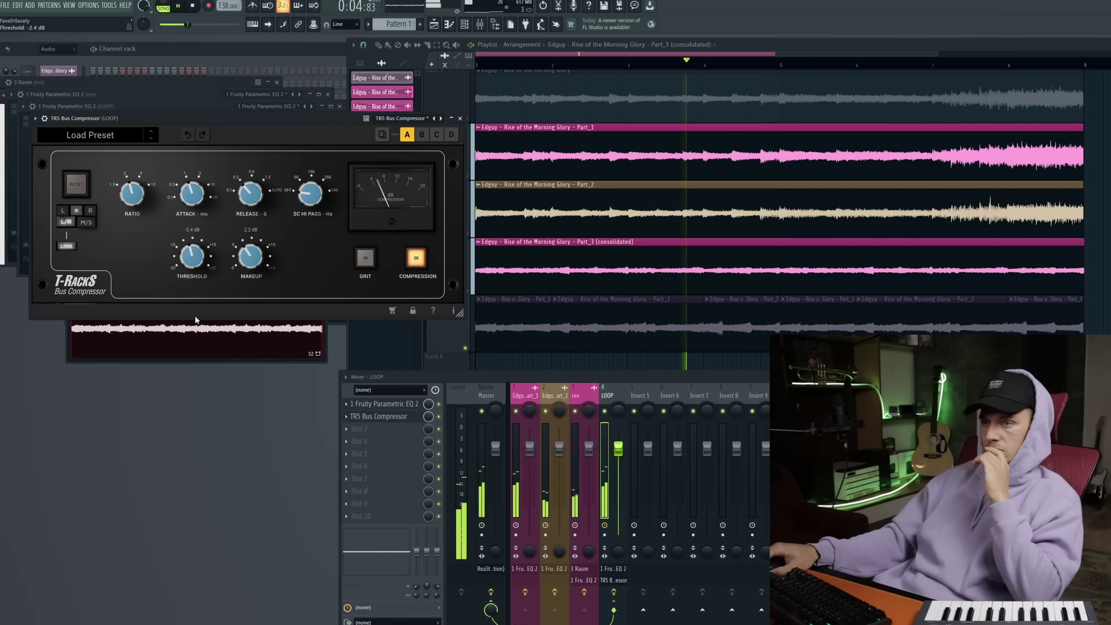
# - Compare the loop with and without the LOOP insert's equalizer and bus compressor
pyautogui.click(380, 404)
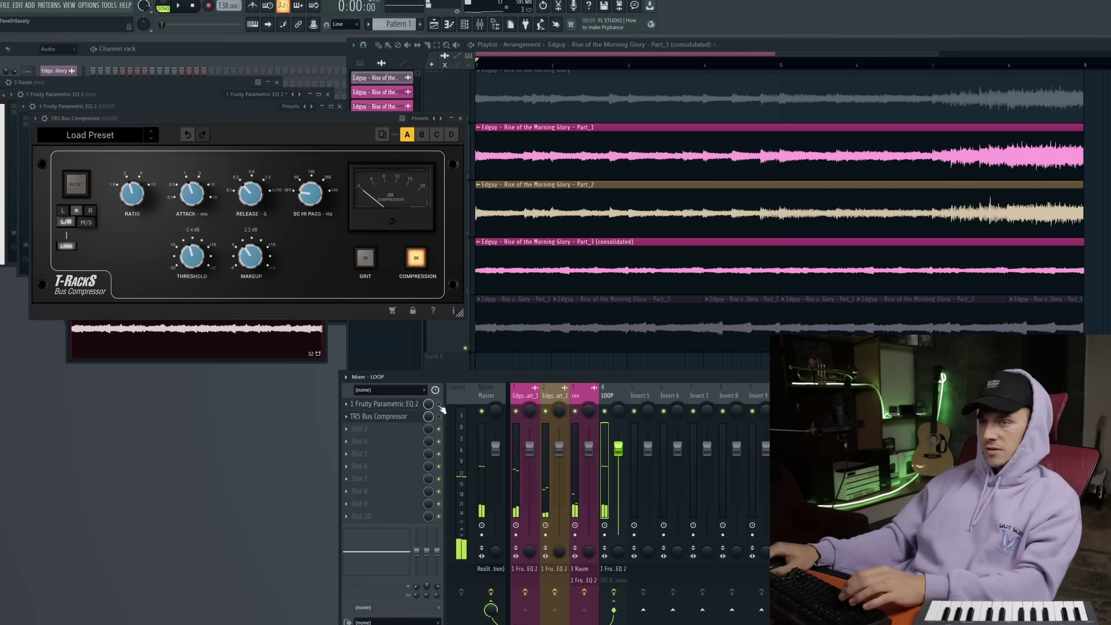
pyautogui.click(439, 404)
pyautogui.click(439, 416)
pyautogui.press('F5')
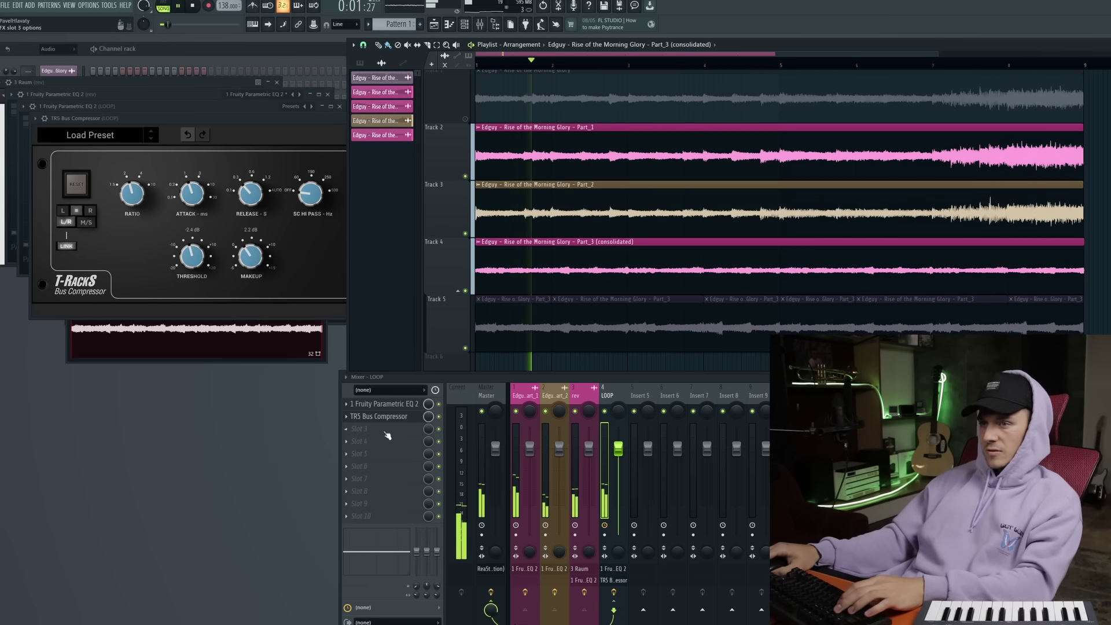
# - Add DualDelayX with the Slap Backer preset to the LOOP insert's third slot, check it in playback and close its window
pyautogui.click(358, 429)
pyautogui.click(502, 18)
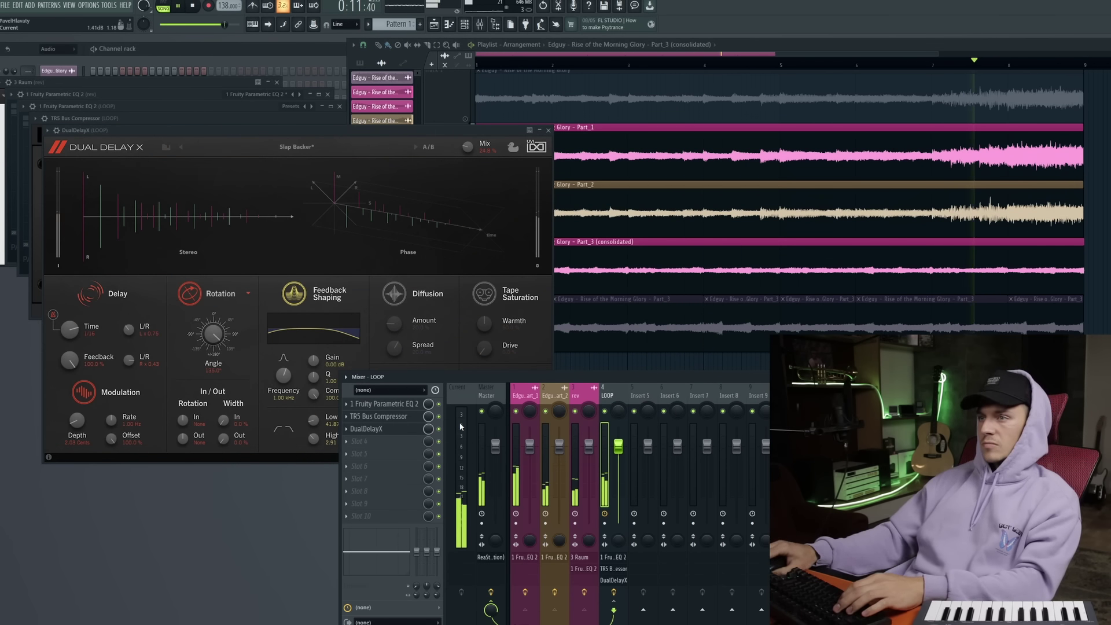
pyautogui.press('space')
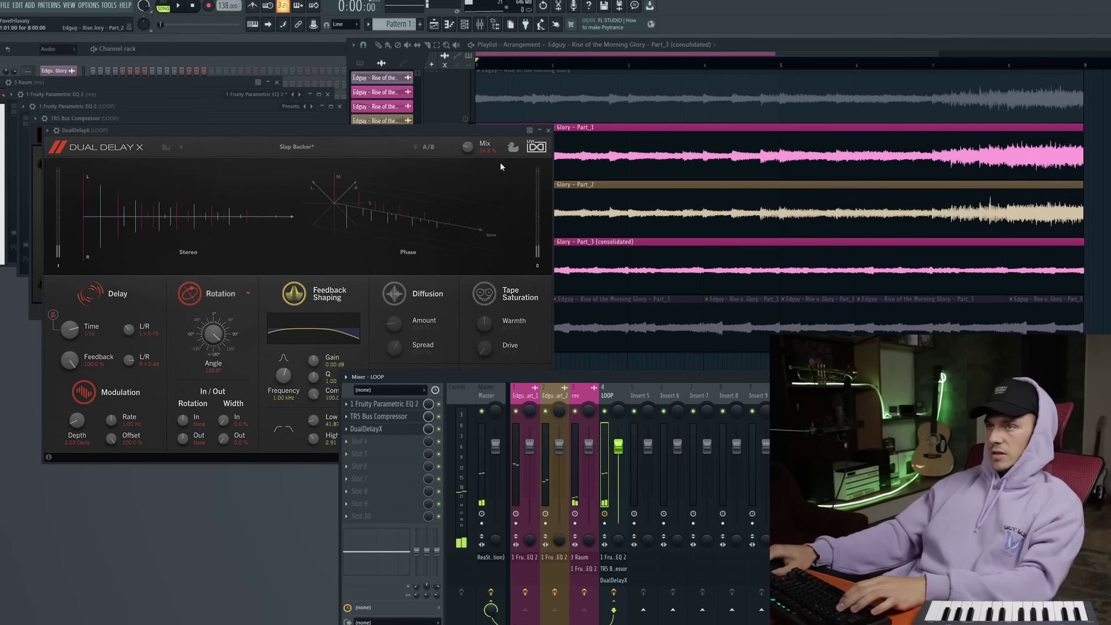
pyautogui.click(546, 129)
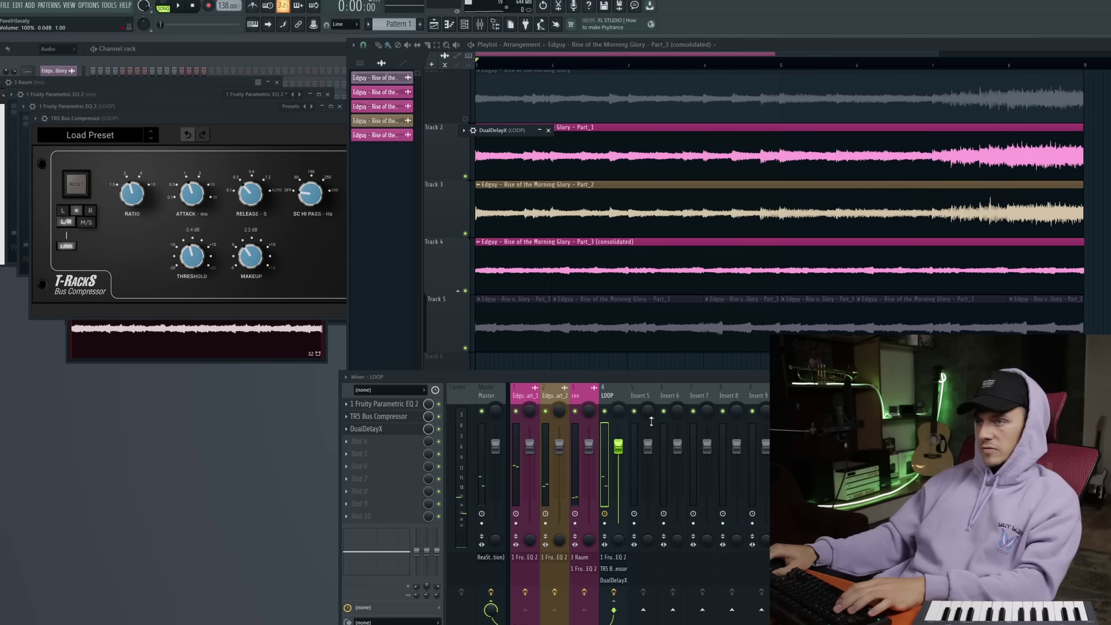
pyautogui.click(549, 129)
# - Consolidate the clips on tracks 2 to 4 into one audio clip and select mixer insert 5 for it
pyautogui.press('space')
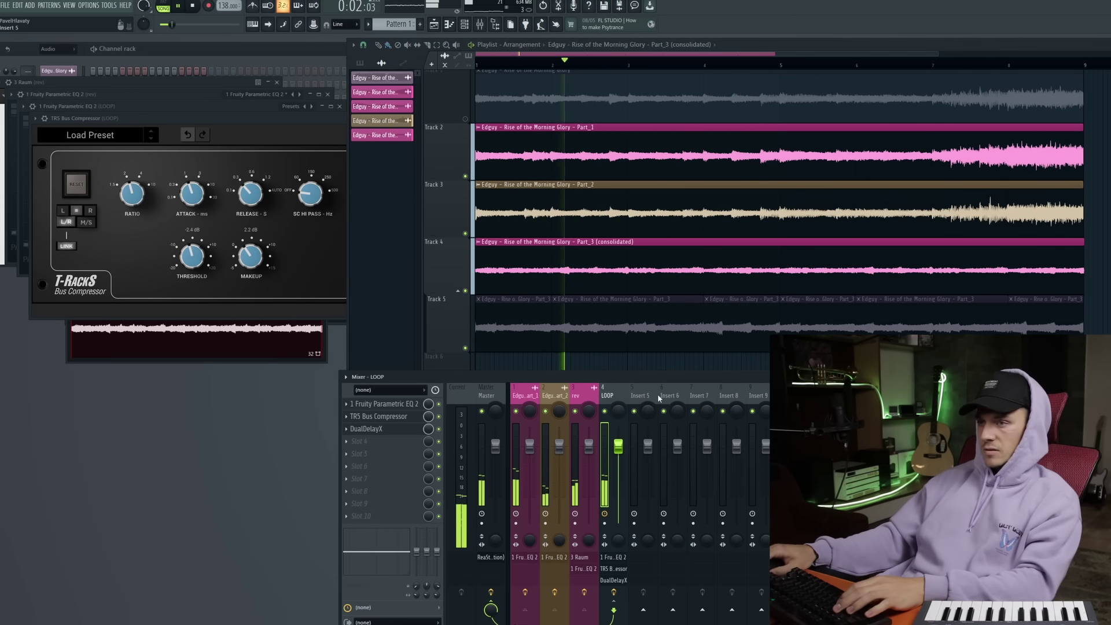
pyautogui.hotkey('ctrl', 'a')
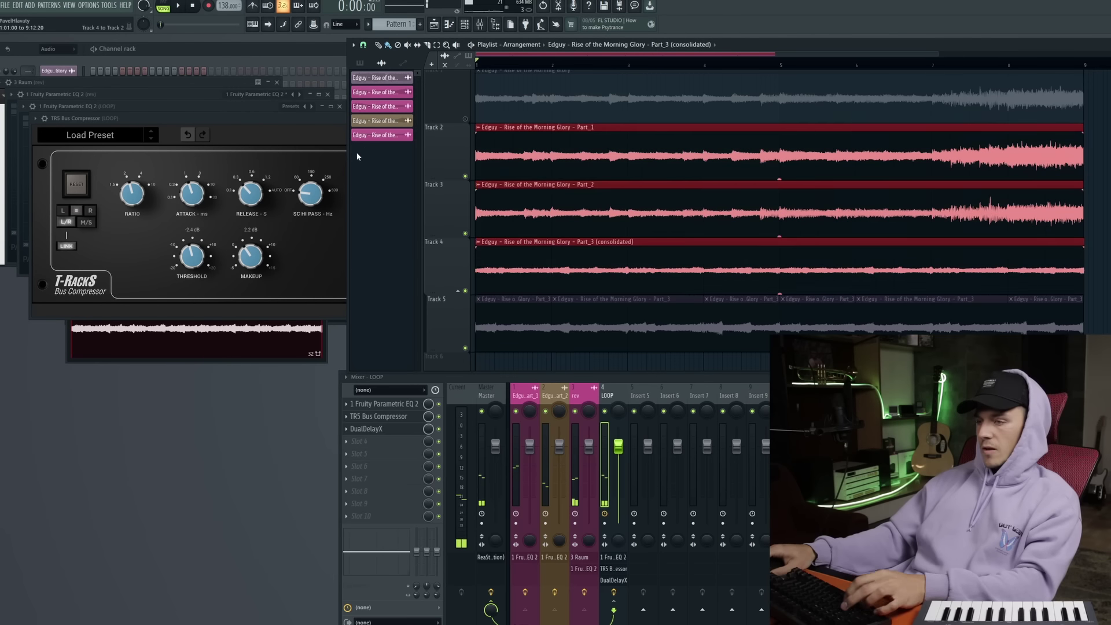
pyautogui.hotkey('ctrl', 'r')
pyautogui.click(641, 446)
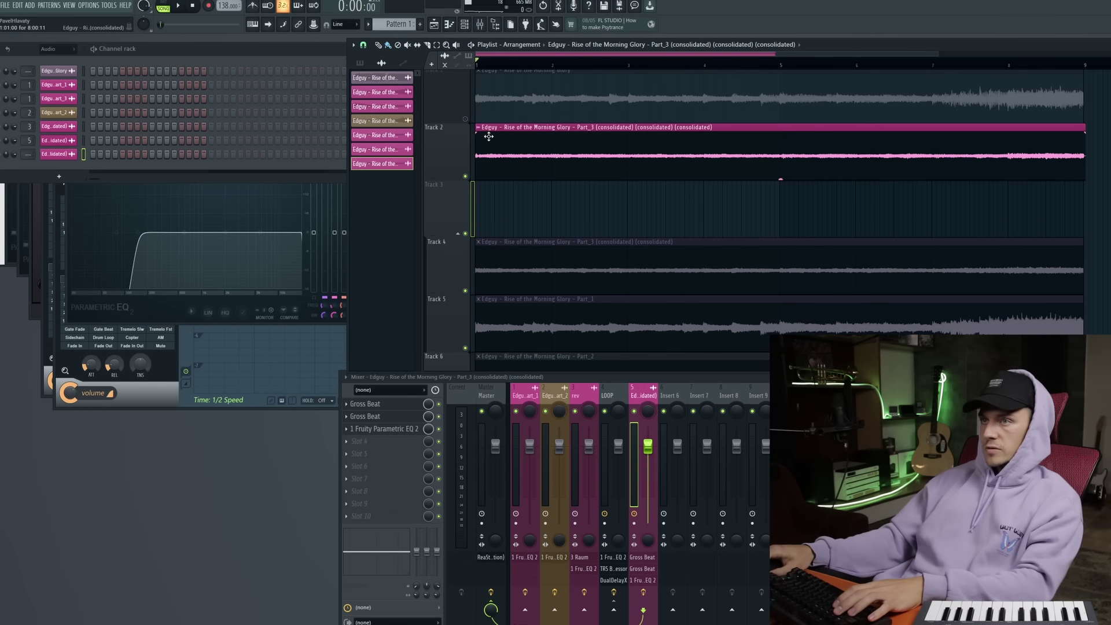
# - Create a volume automation clip for the consolidated clip on track 2 and shape it on track 3 into a one-beat rising ramp
pyautogui.click(479, 127)
pyautogui.moveTo(601, 250)
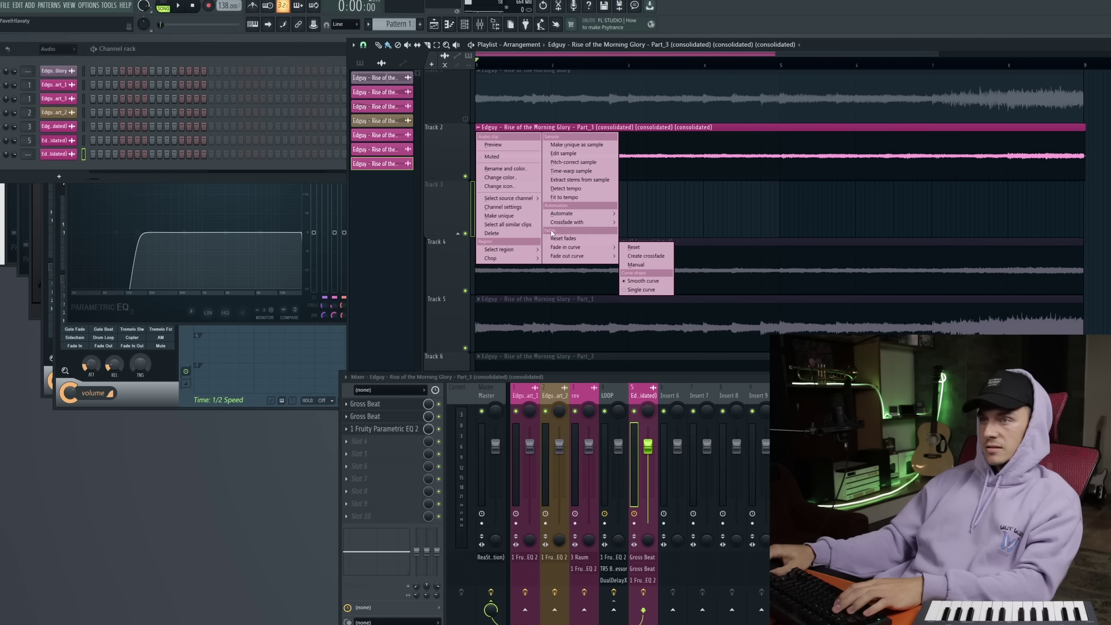
pyautogui.moveTo(534, 198)
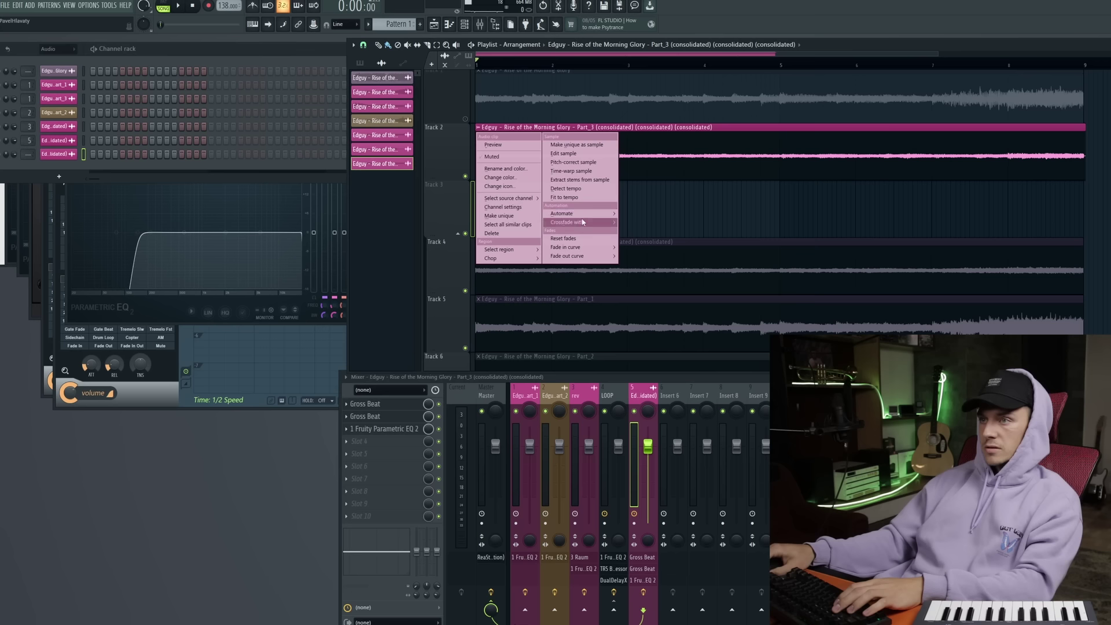
pyautogui.click(638, 222)
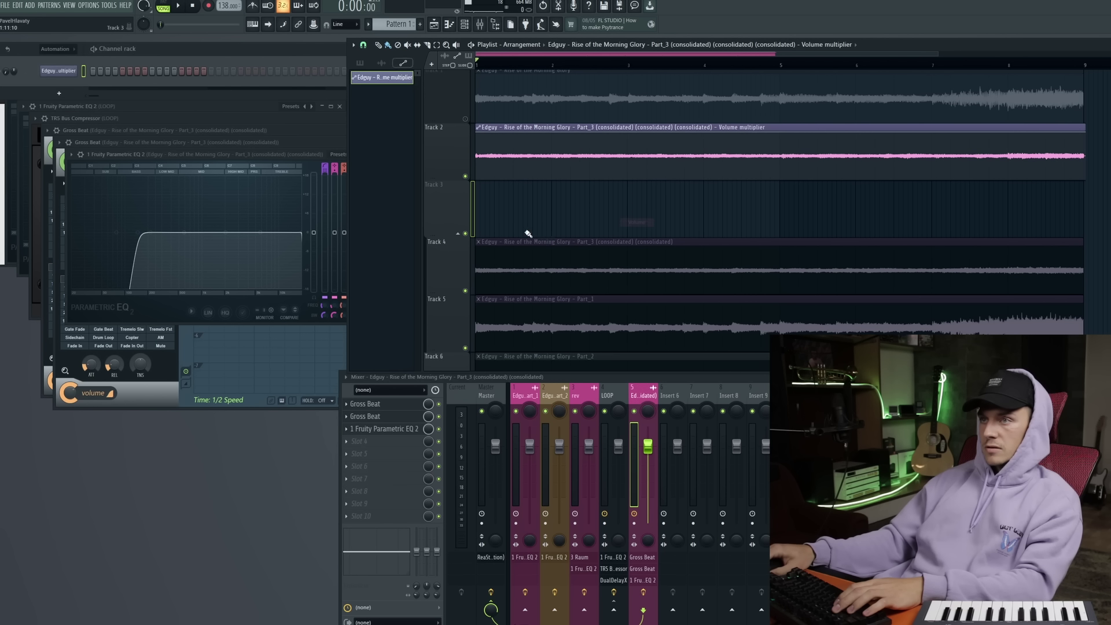
pyautogui.moveTo(507, 128); pyautogui.dragTo(480, 191)
pyautogui.press('space')
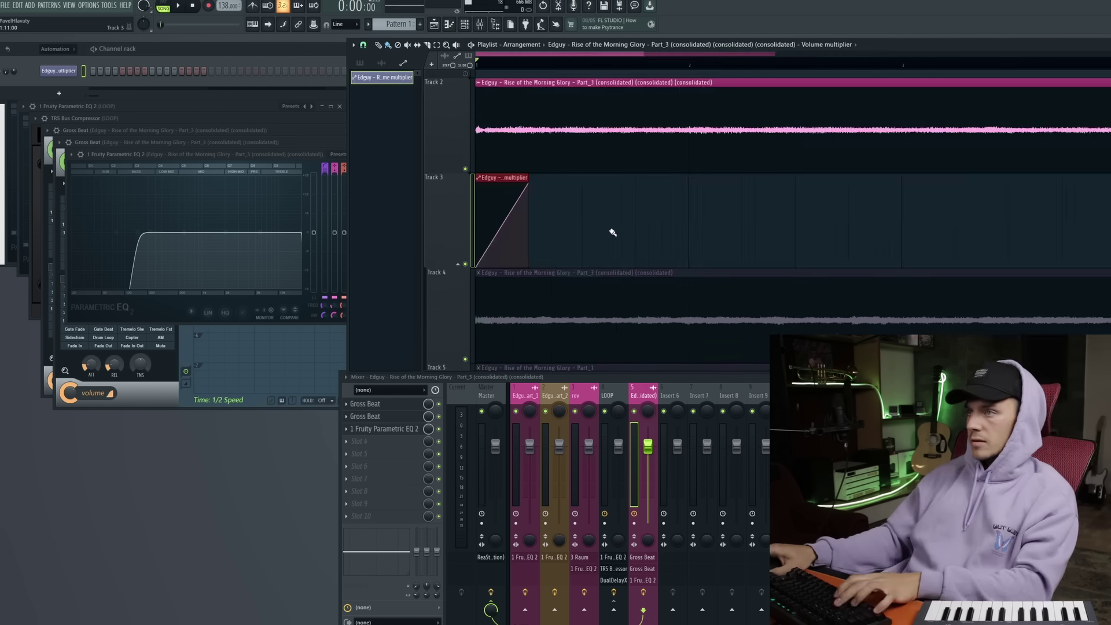
# - Repeat the volume ramp along track 3 up to the end of the track 2 clip and play the pumping result
pyautogui.scroll(-3, 612, 225)
pyautogui.scroll(-1, 610, 216)
pyautogui.hotkey('ctrl', 'b')
pyautogui.hotkey('ctrl', 'b')
pyautogui.hotkey('ctrl', 'b')
pyautogui.hotkey('ctrl', 'b')
pyautogui.hotkey('ctrl', 'b')
pyautogui.hotkey('ctrl', 'b')
pyautogui.hotkey('ctrl', 'b')
pyautogui.hotkey('ctrl', 'b')
pyautogui.hotkey('ctrl', 'b')
pyautogui.hotkey('ctrl', 'b')
pyautogui.hotkey('ctrl', 'b')
pyautogui.hotkey('ctrl', 'b')
pyautogui.hotkey('ctrl', 'b')
pyautogui.hotkey('ctrl', 'b')
pyautogui.hotkey('ctrl', 'b')
pyautogui.hotkey('ctrl', 'b')
pyautogui.hotkey('ctrl', 'b')
pyautogui.hotkey('ctrl', 'b')
pyautogui.hotkey('ctrl', 'b')
pyautogui.hotkey('ctrl', 'b')
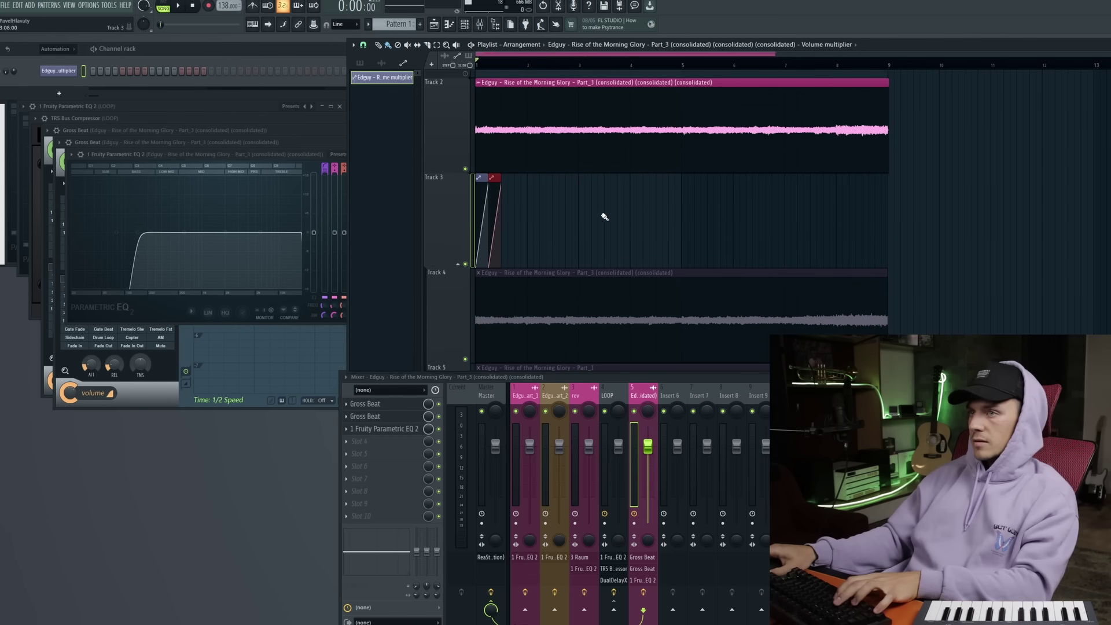
pyautogui.press('space')
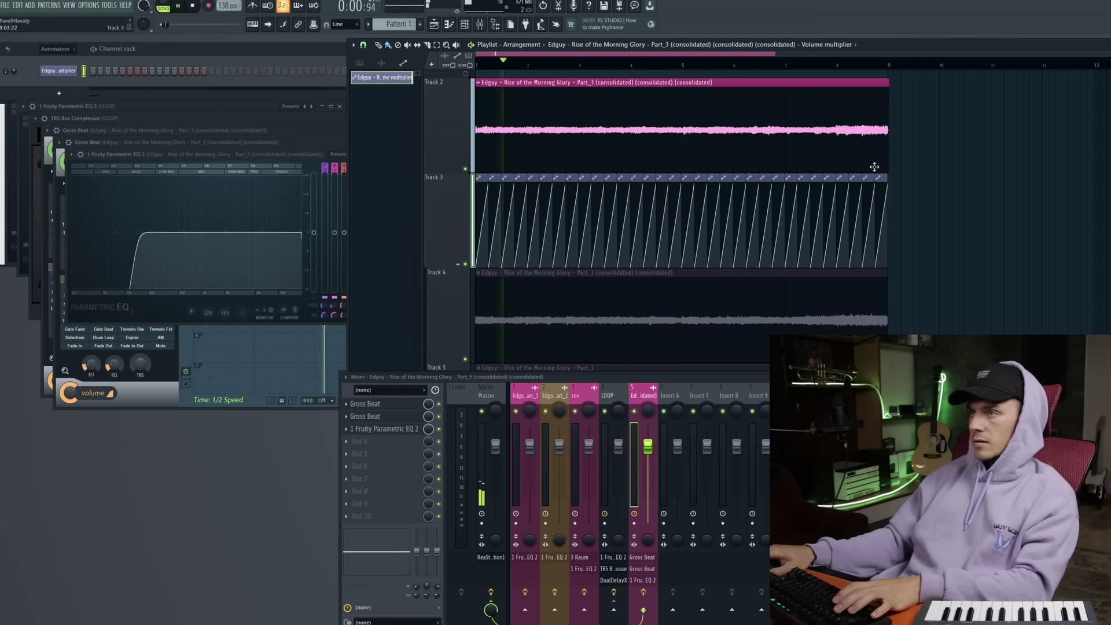
# - Route the consolidated track 2 clip to mixer insert 6 and add the Raum reverb, checking it in playback
pyautogui.doubleClick(728, 141)
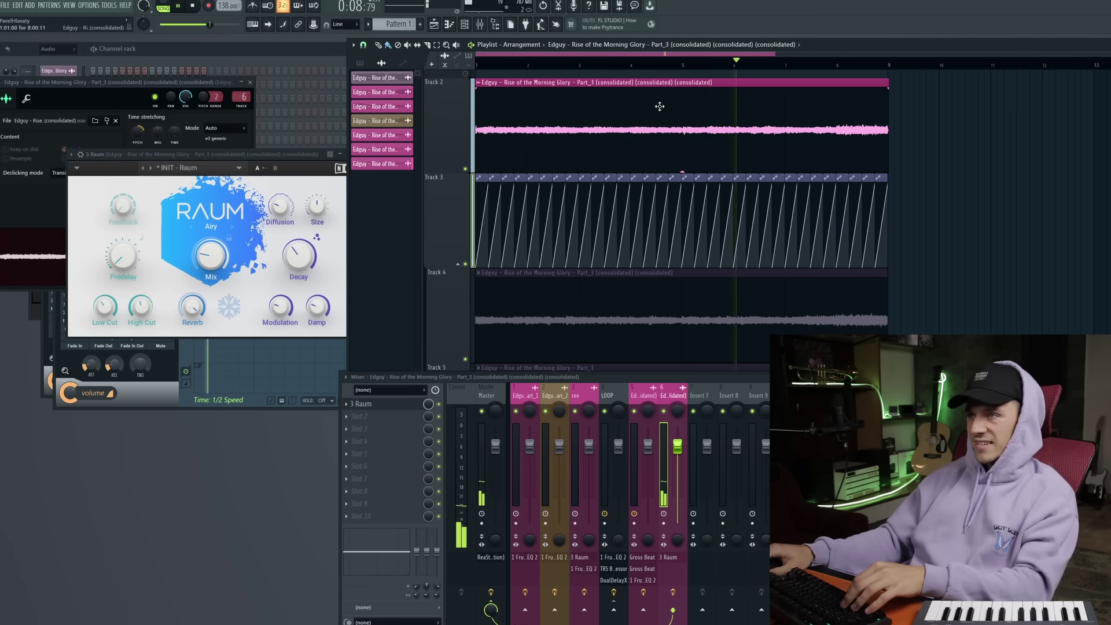
pyautogui.press('space')
pyautogui.click(255, 151)
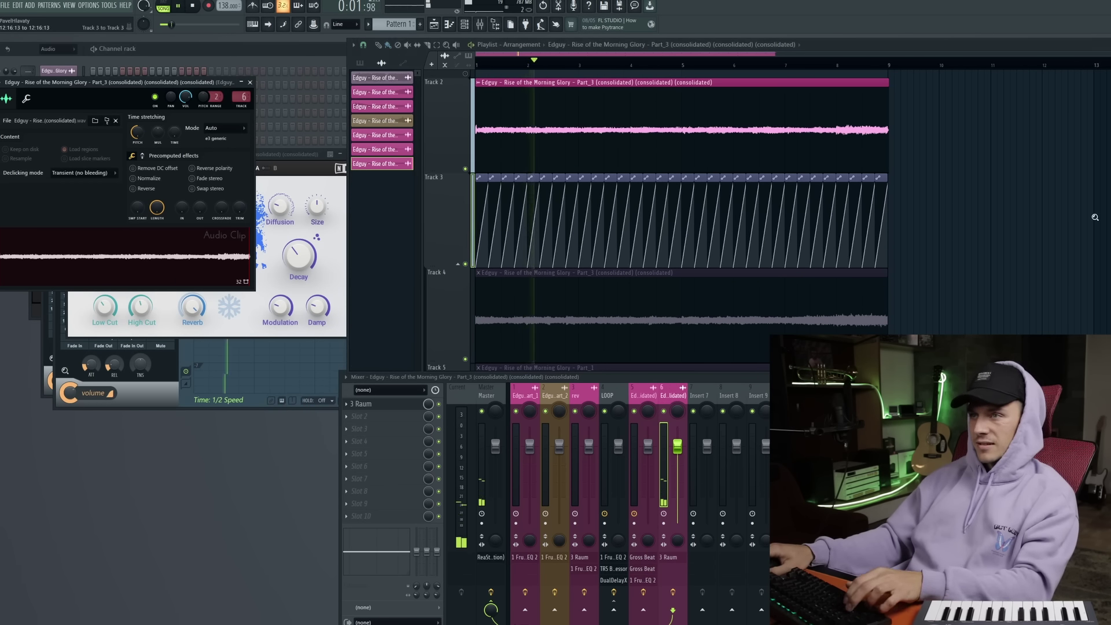
# - Fill eight bars of track 2 with repeats of the clip trimmed to two bars, and unmute the clips on tracks 4 to 7
pyautogui.scroll(3, 1095, 218)
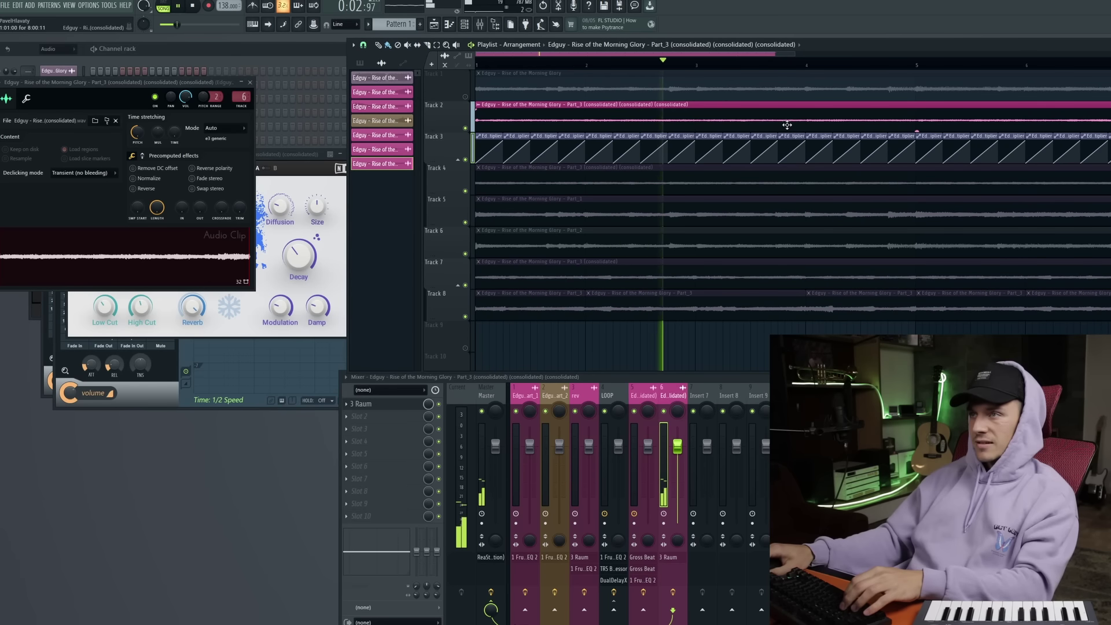
pyautogui.moveTo(701, 129)
pyautogui.mouseDown()
pyautogui.moveTo(696, 101)
pyautogui.moveTo(481, 145)
pyautogui.mouseUp()
pyautogui.press('b')
pyautogui.rightClick(742, 117)
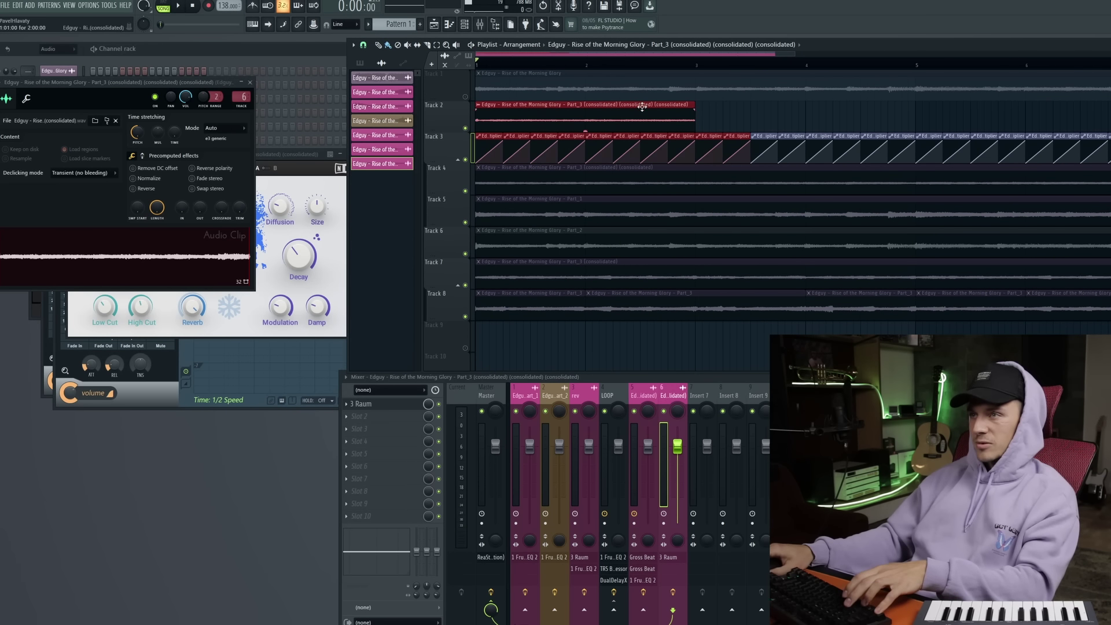
pyautogui.keyDown('ctrl'); pyautogui.click(758, 119); pyautogui.keyUp('ctrl')
pyautogui.moveTo(804, 173)
pyautogui.mouseDown()
pyautogui.moveTo(732, 236)
pyautogui.moveTo(672, 326)
pyautogui.mouseUp()
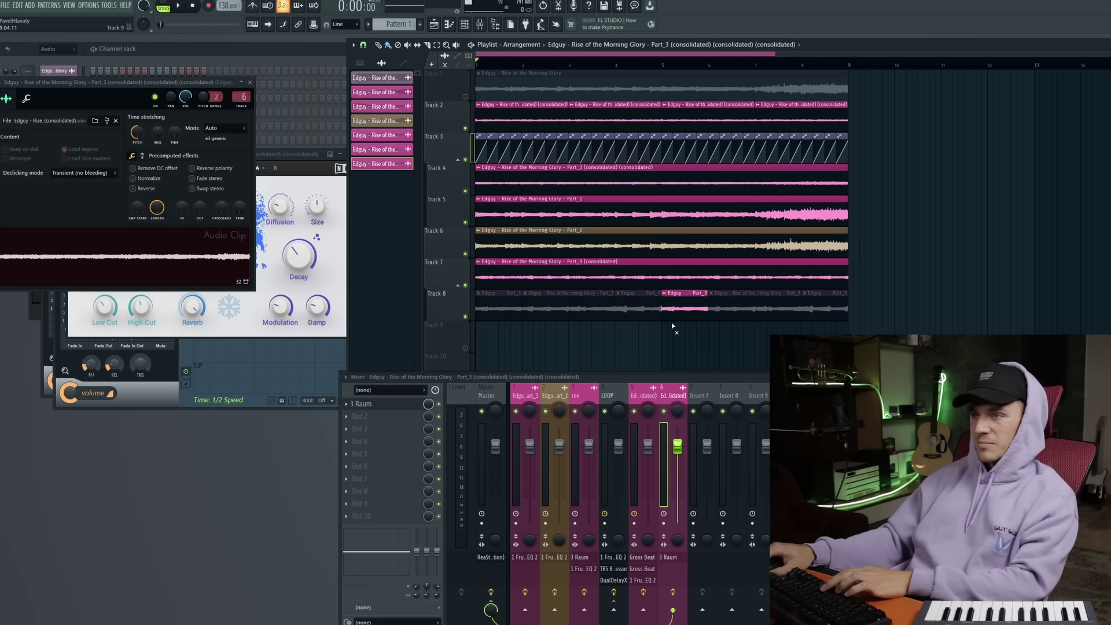
# - Solo tracks 4 to 7 in turn to audition each layer, and delete the consolidated clip on track 4
pyautogui.click(579, 278)
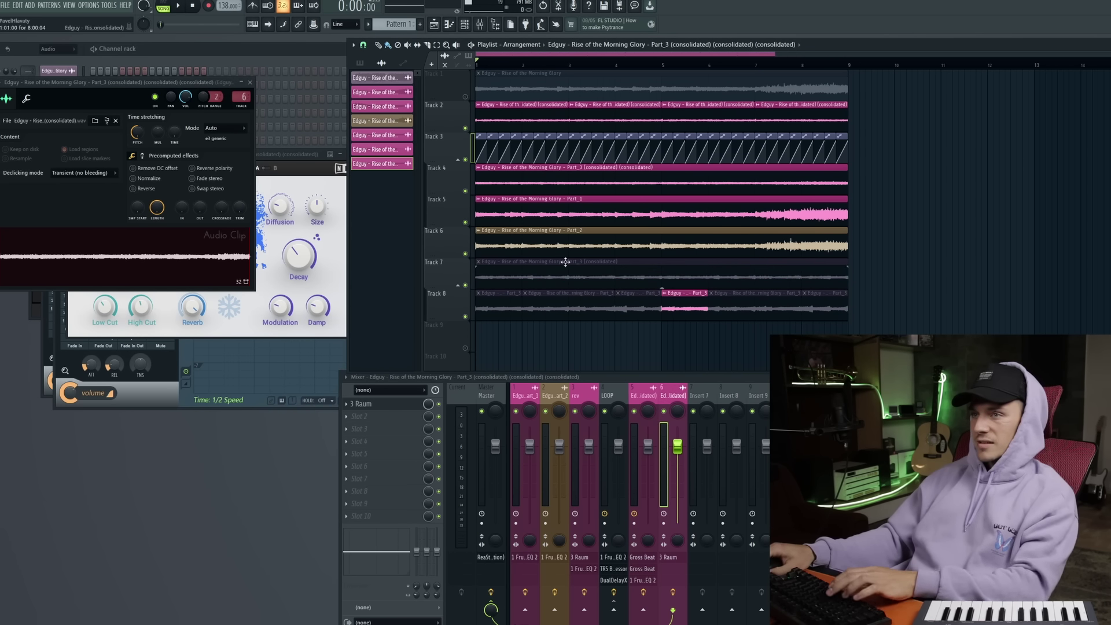
pyautogui.press('space')
pyautogui.press('space')
pyautogui.rightClick(465, 190)
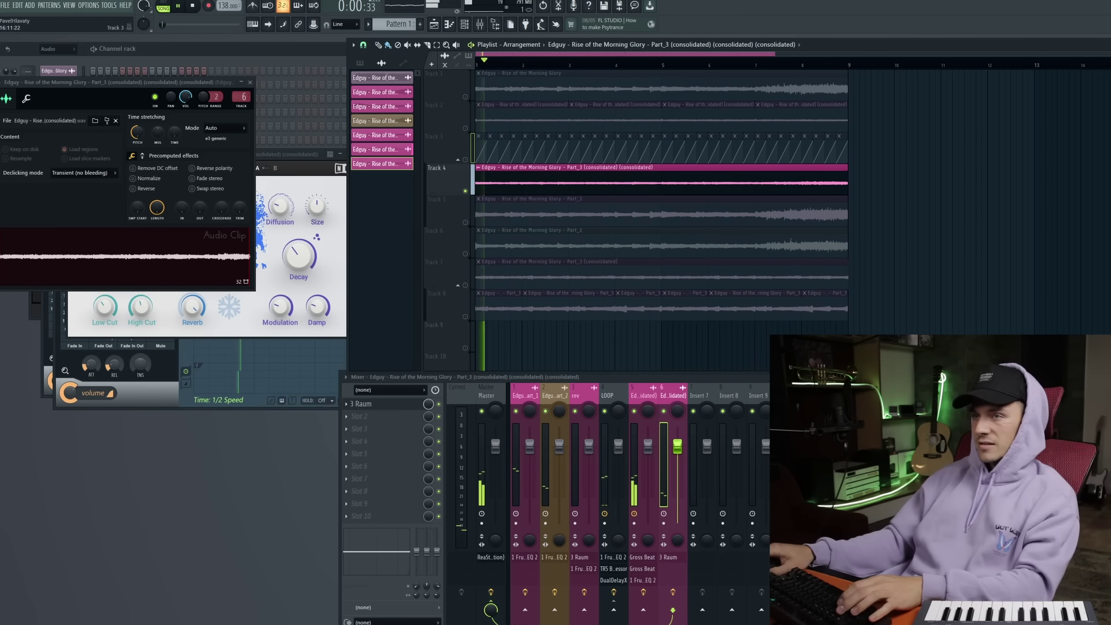
pyautogui.keyDown('ctrl'); pyautogui.click(465, 223); pyautogui.keyUp('ctrl')
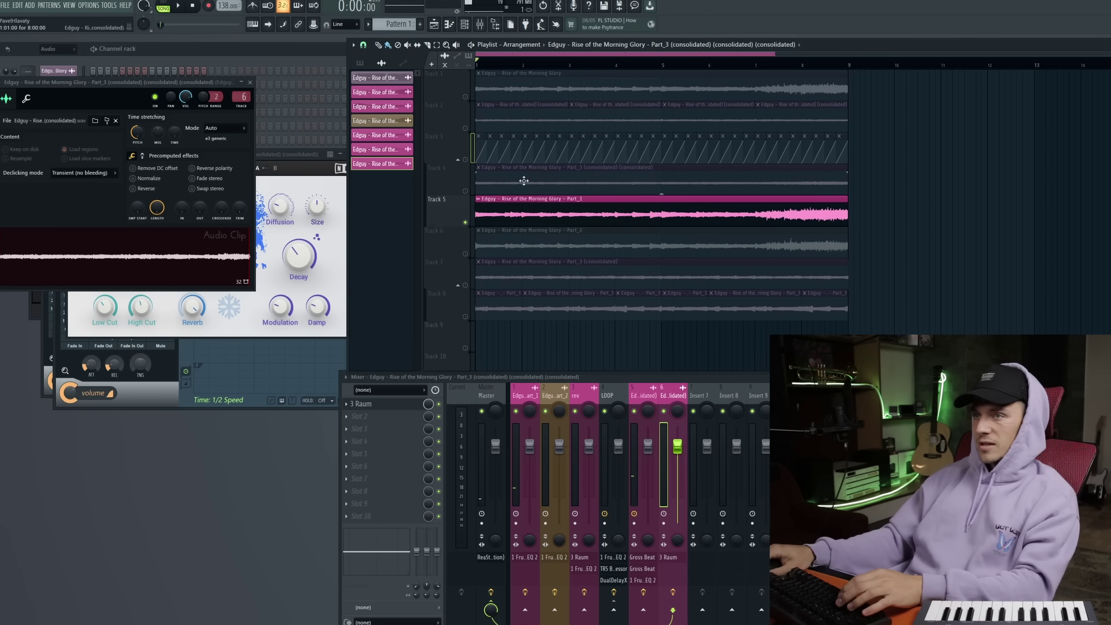
pyautogui.keyDown('ctrl'); pyautogui.click(467, 255); pyautogui.keyUp('ctrl')
pyautogui.keyDown('ctrl'); pyautogui.click(466, 286); pyautogui.keyUp('ctrl')
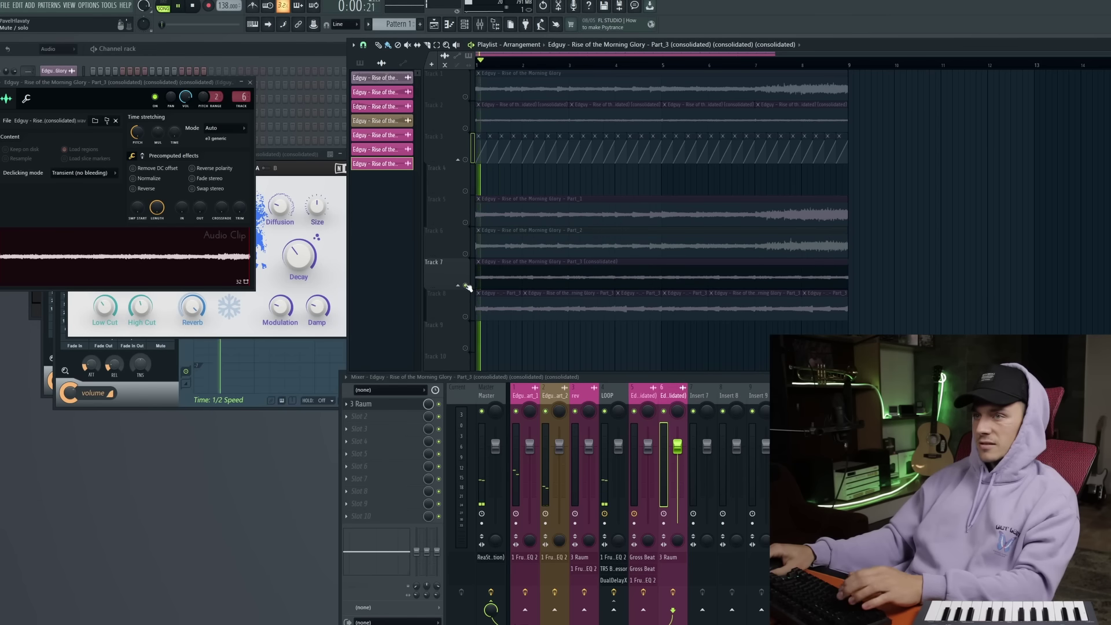
pyautogui.keyDown('alt'); pyautogui.rightClick(531, 285); pyautogui.keyUp('alt')
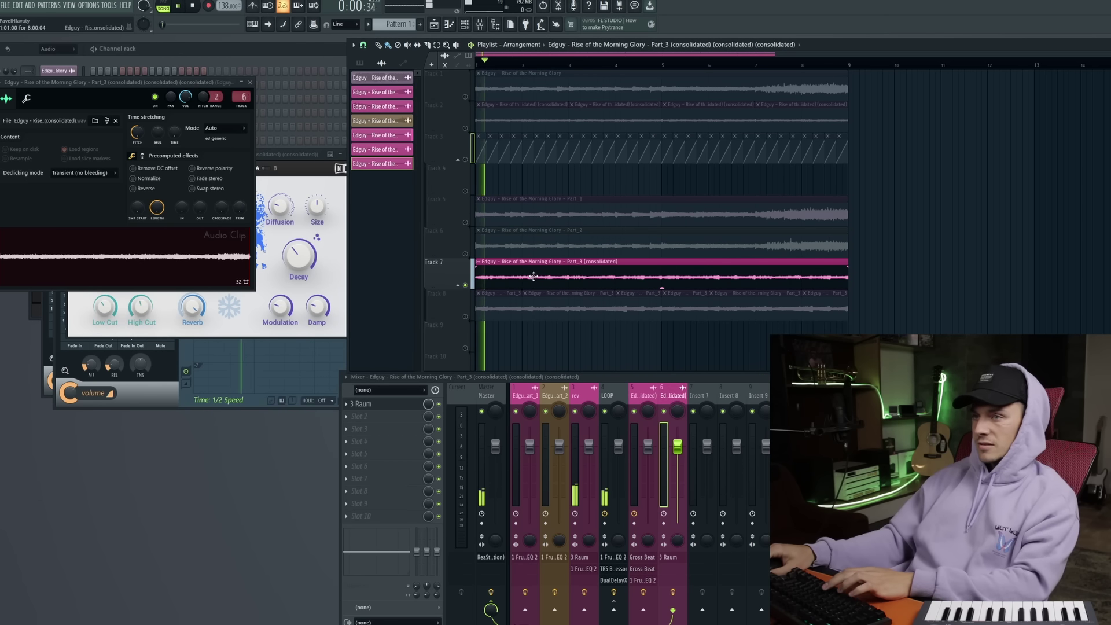
# - Turn tracks 6, 5, 2 and 3 back on alongside track 7 and play the combined layers
pyautogui.click(465, 253)
pyautogui.click(465, 222)
pyautogui.click(465, 128)
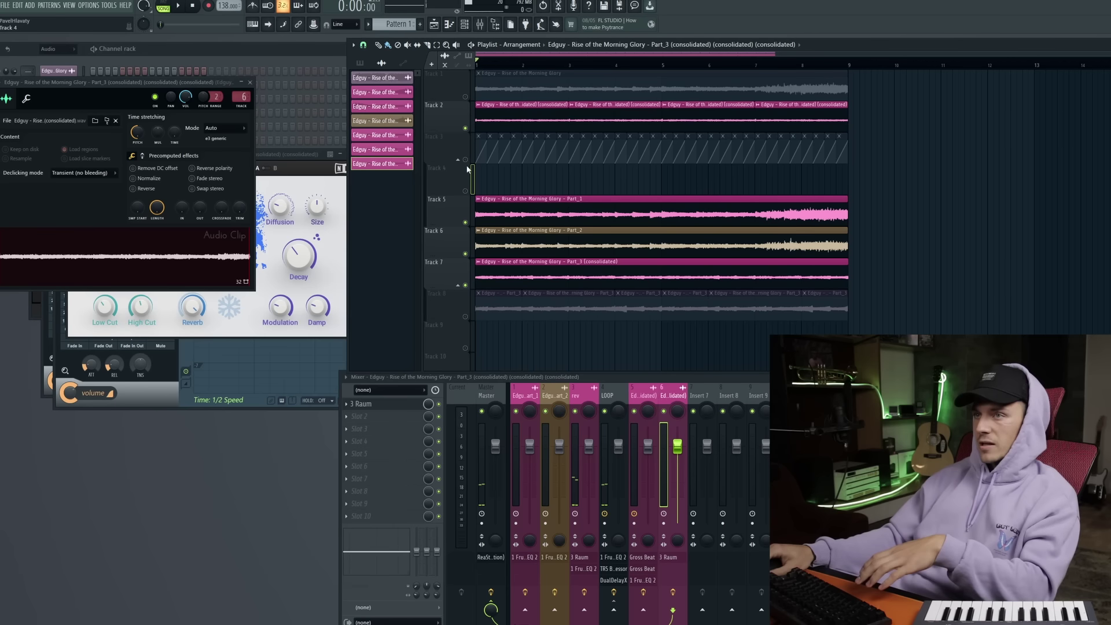
pyautogui.click(466, 159)
pyautogui.press('space')
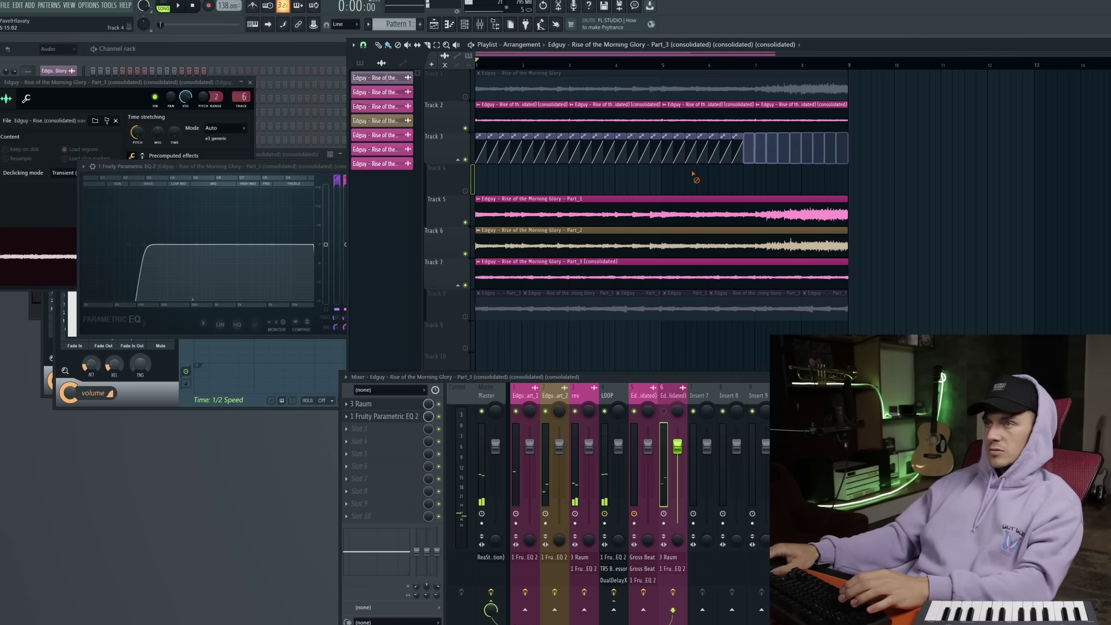
# - Delete all clips on tracks 2 and 3 and play the remaining layers on tracks 5 to 7
pyautogui.moveTo(477, 102)
pyautogui.mouseDown()
pyautogui.moveTo(639, 127)
pyautogui.moveTo(564, 148)
pyautogui.moveTo(538, 179)
pyautogui.moveTo(533, 147)
pyautogui.mouseUp()
pyautogui.press('space')
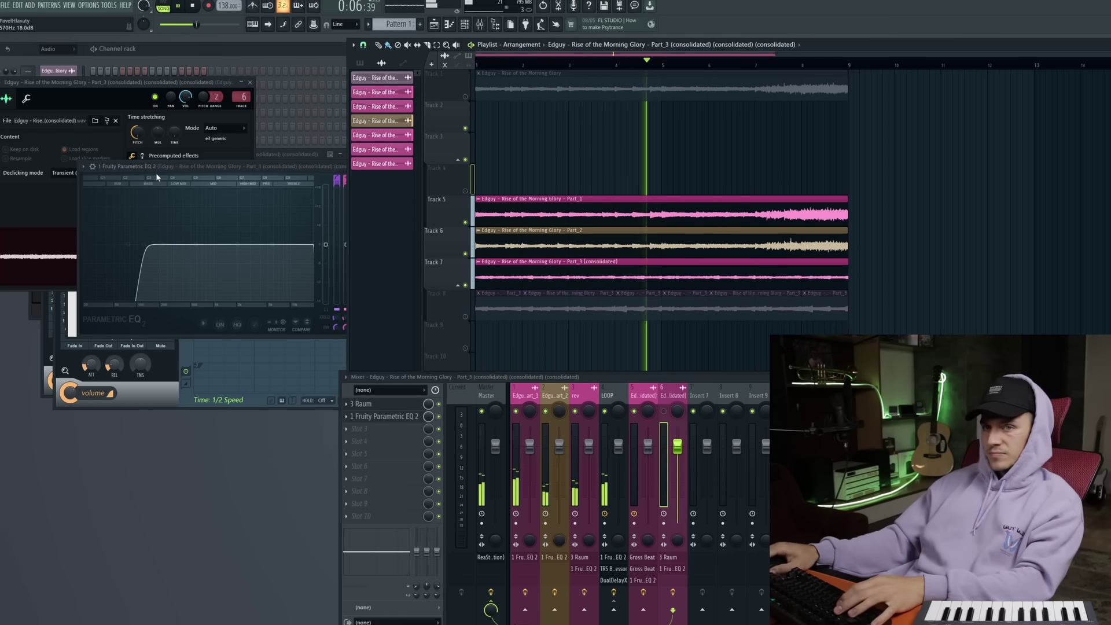
pyautogui.click(242, 53)
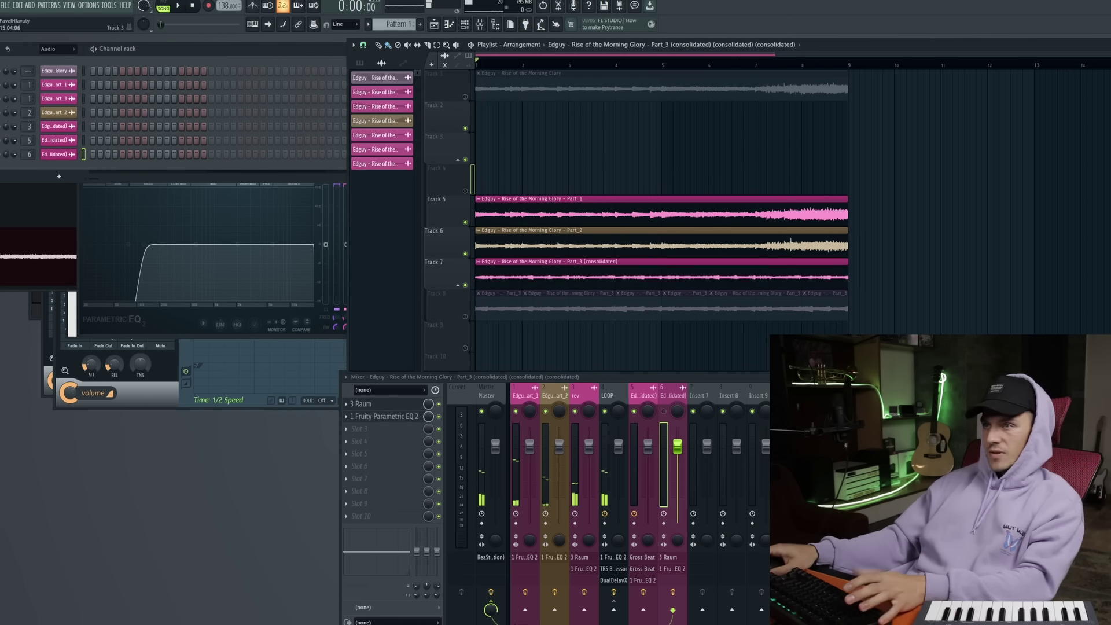
pyautogui.press('space')
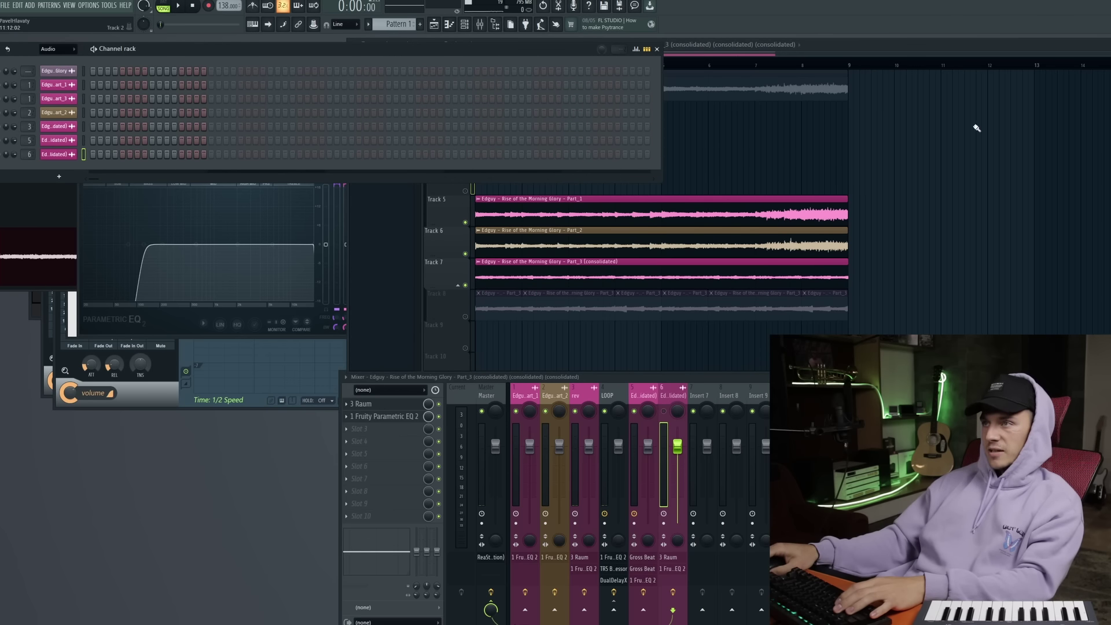
# - Switch to YouTube in the browser and preview songs throughout the Metal Samples playlist to find another track to sample
pyautogui.click(977, 128)
pyautogui.click(539, 49)
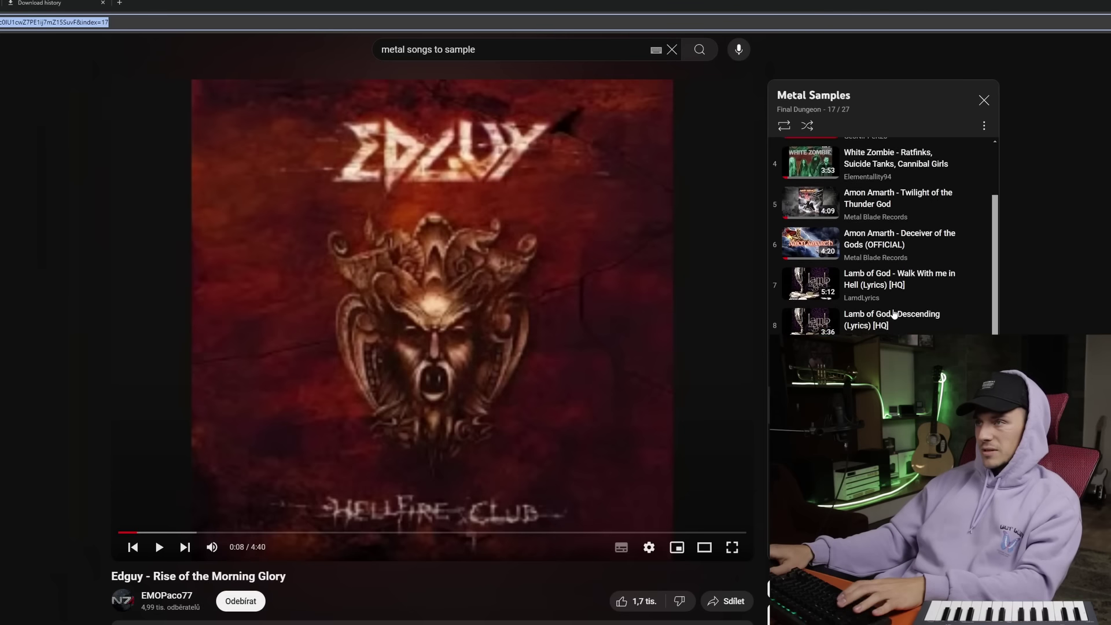
pyautogui.scroll(3, 880, 231)
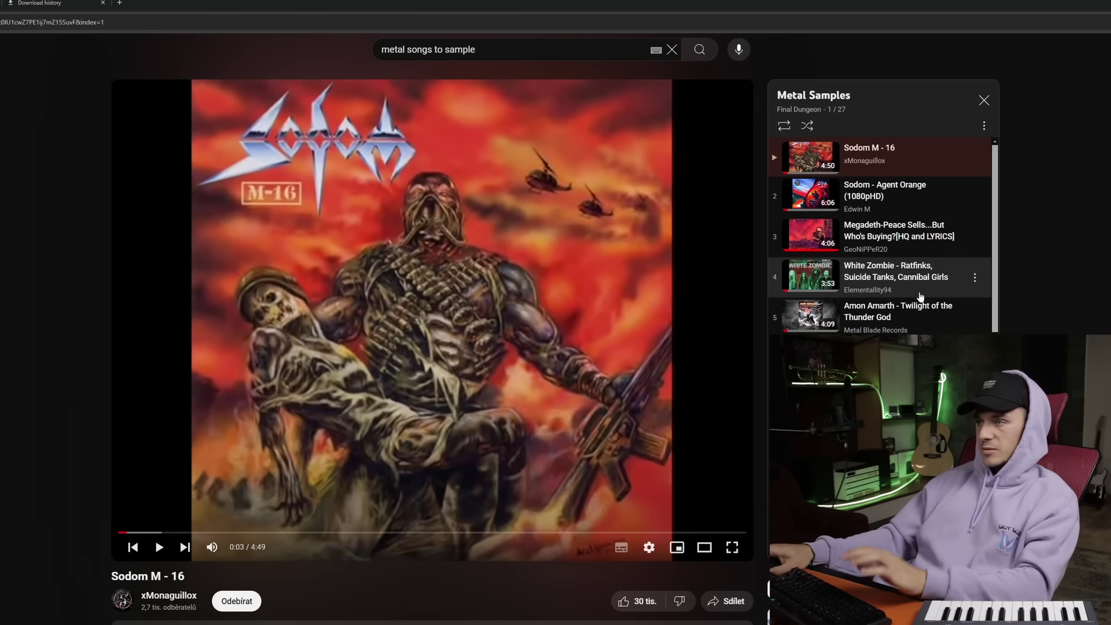
pyautogui.scroll(-8, 921, 296)
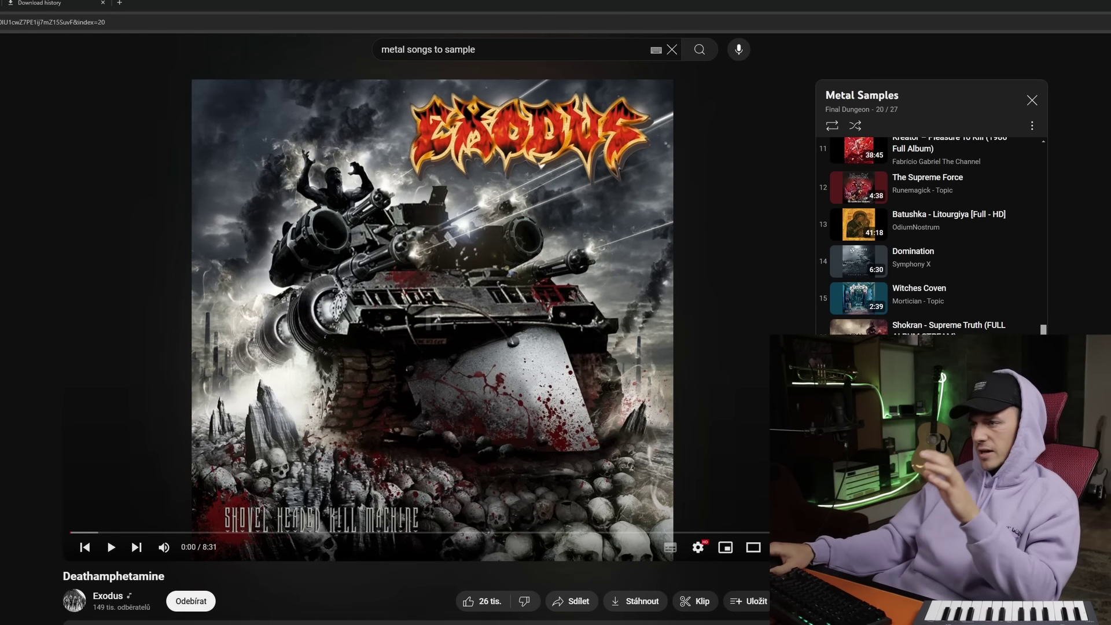
pyautogui.scroll(-2, 932, 237)
pyautogui.hotkey('shift', 'n')
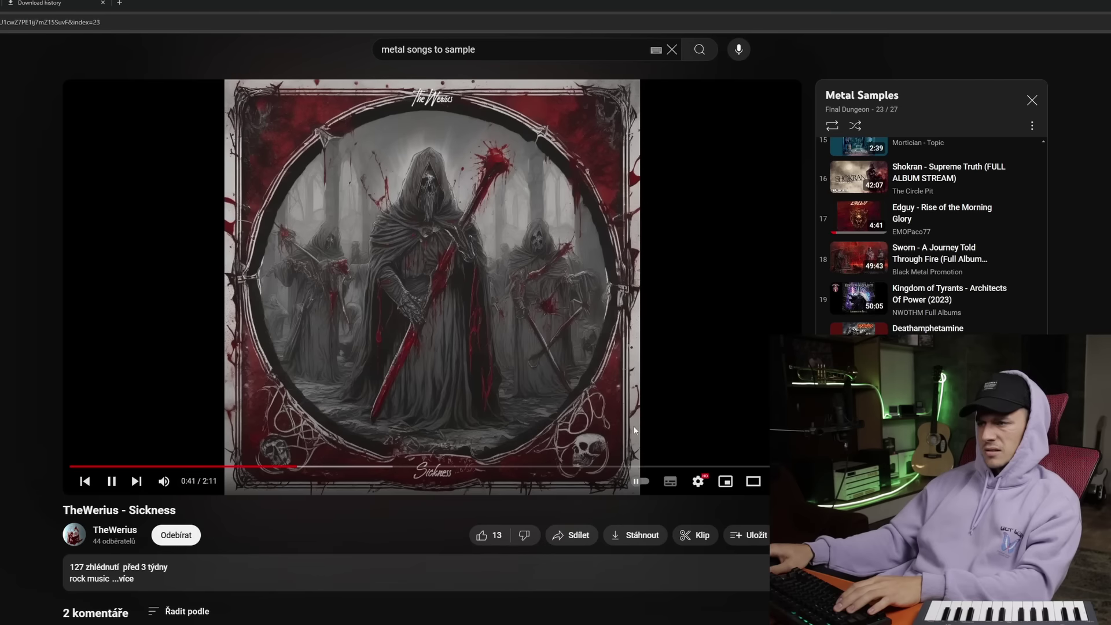
pyautogui.scroll(-3, 405, 289)
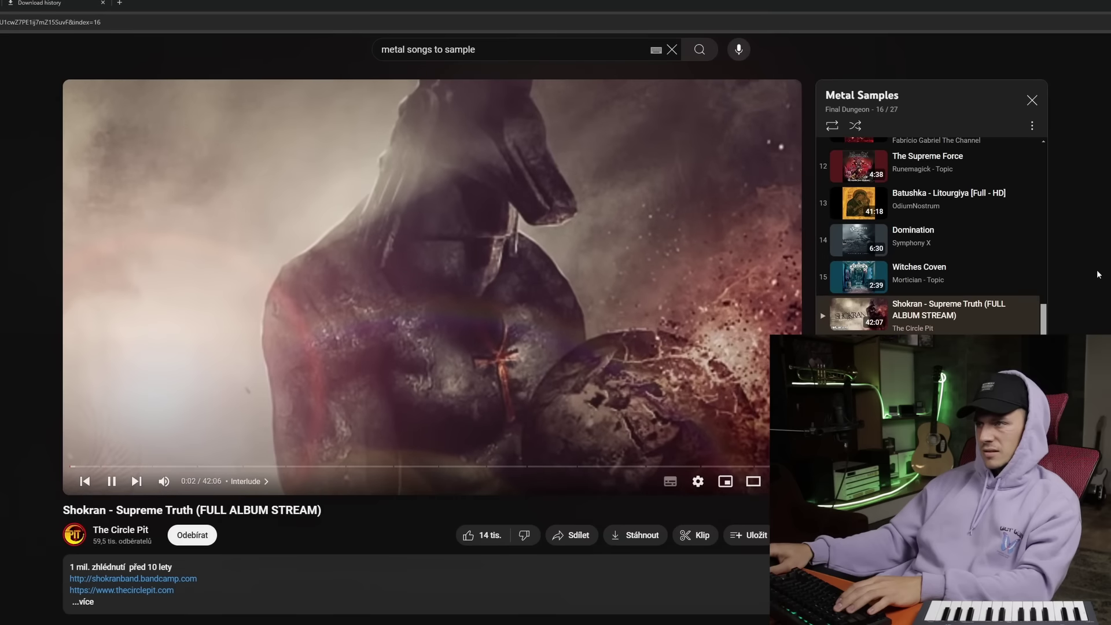
pyautogui.hotkey('shift', 'p')
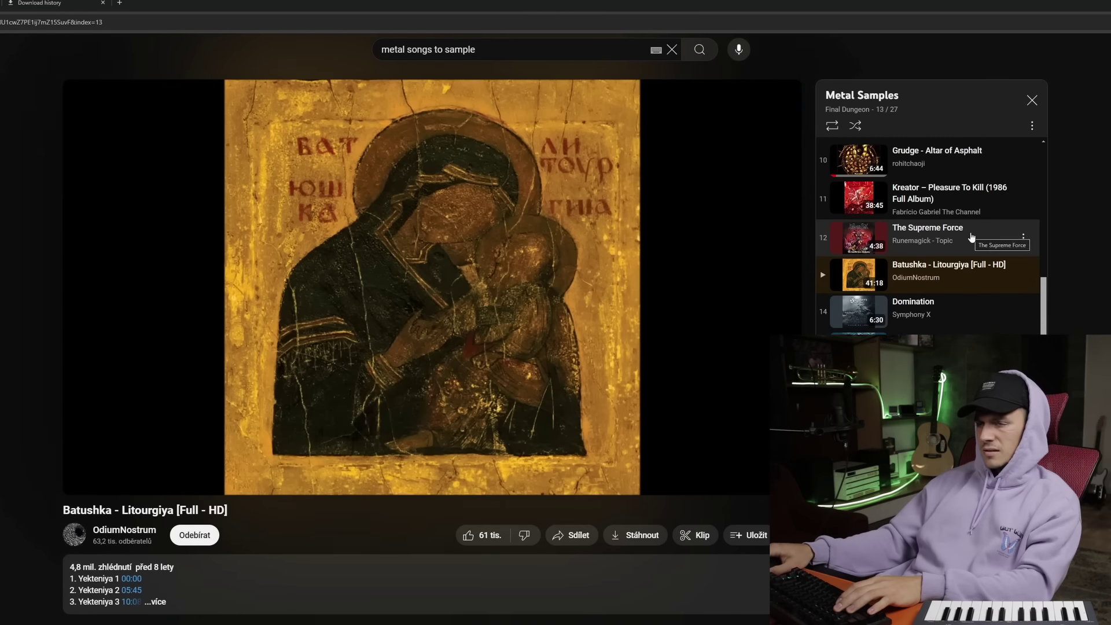
pyautogui.click(972, 237)
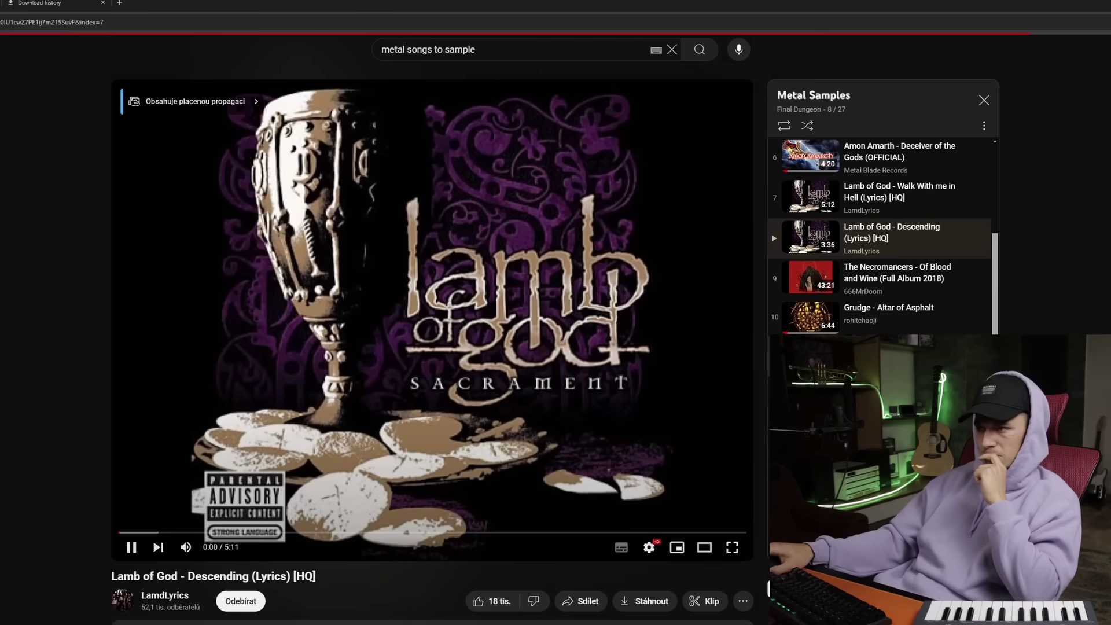
pyautogui.hotkey('shift', 'p')
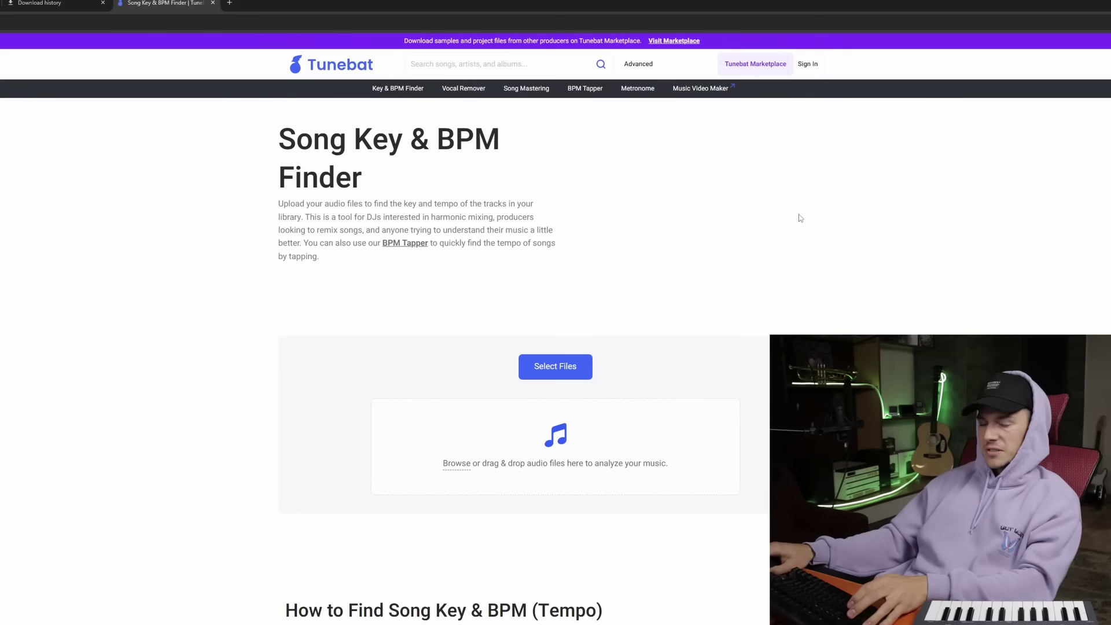
# - Analyze Domination.mp3 in Tunebat's key and BPM finder, load the song into FL Studio at 118 BPM and show the playlist
pyautogui.hotkey('alt', 'Tab')
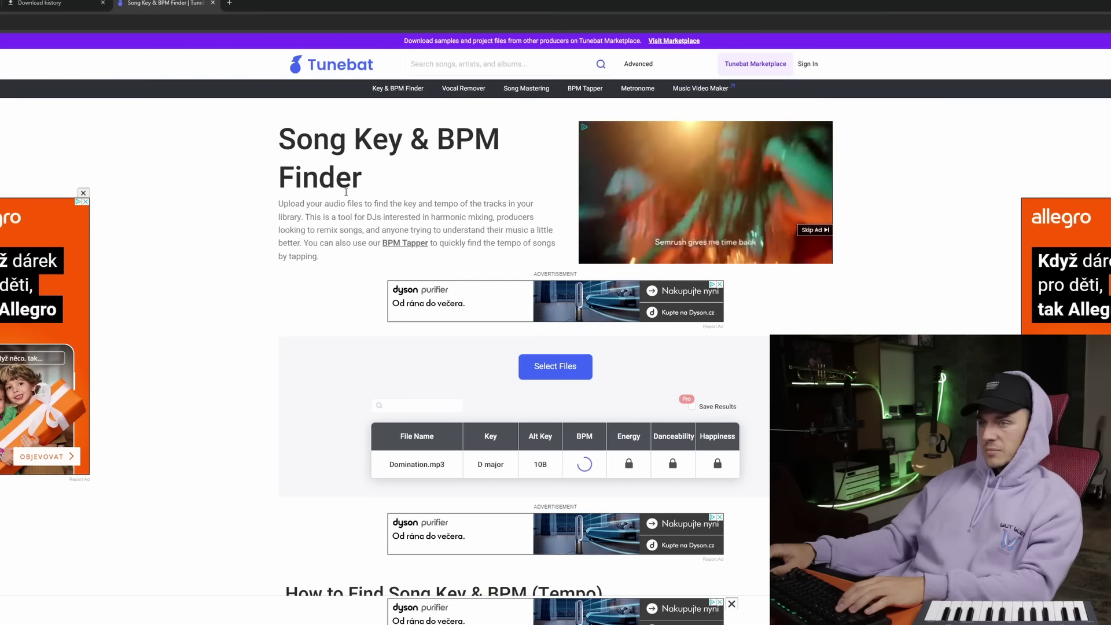
pyautogui.hotkey('alt', 'Tab')
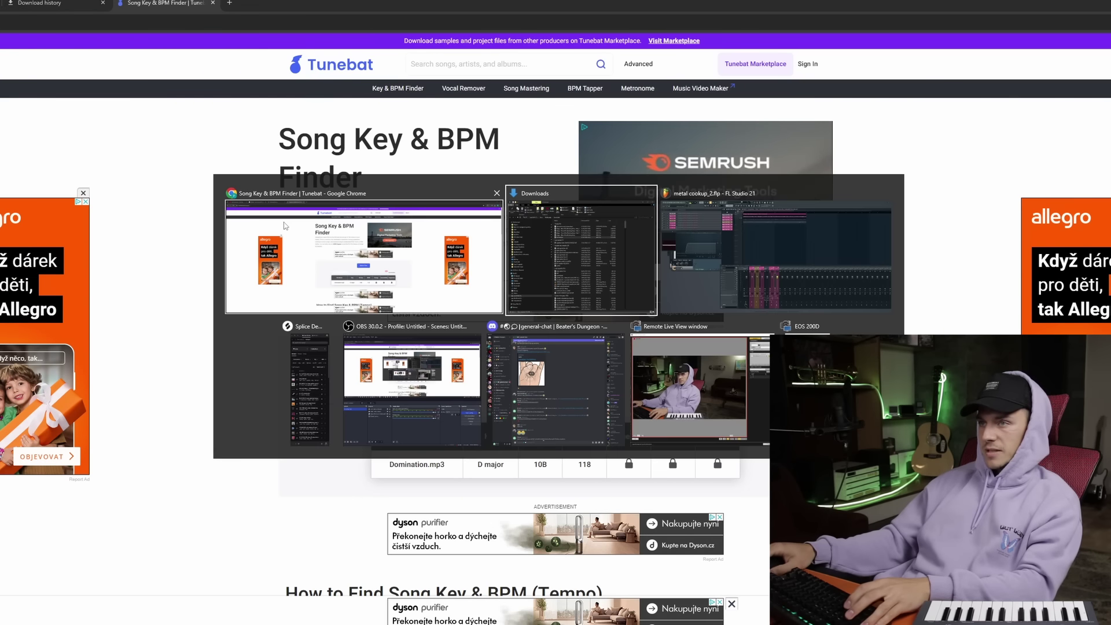
pyautogui.hotkey('alt', 'Tab')
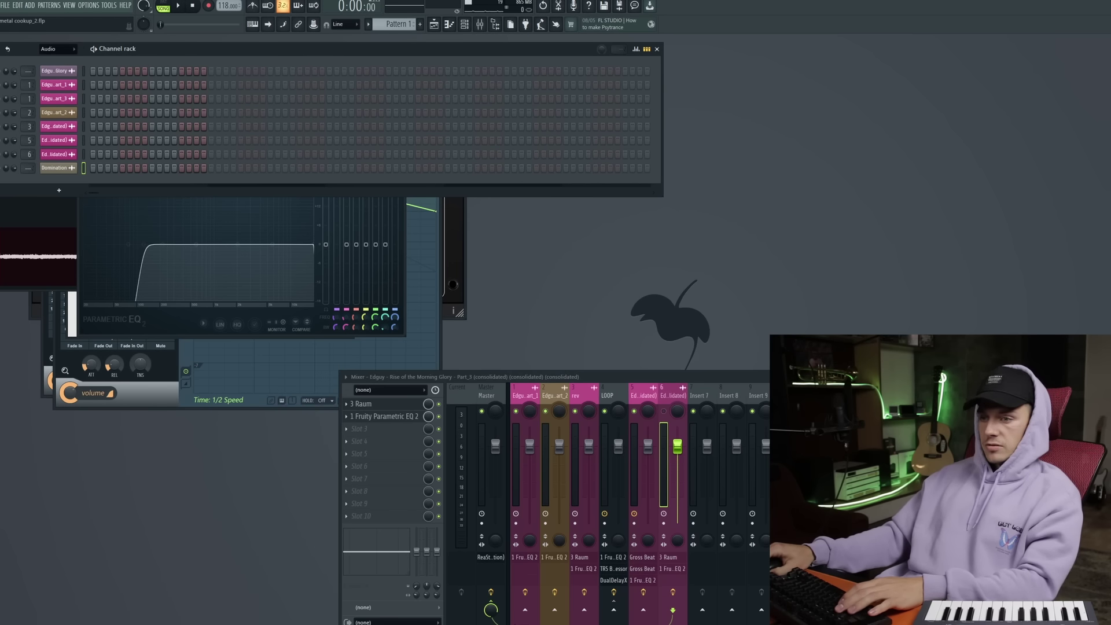
pyautogui.click(464, 24)
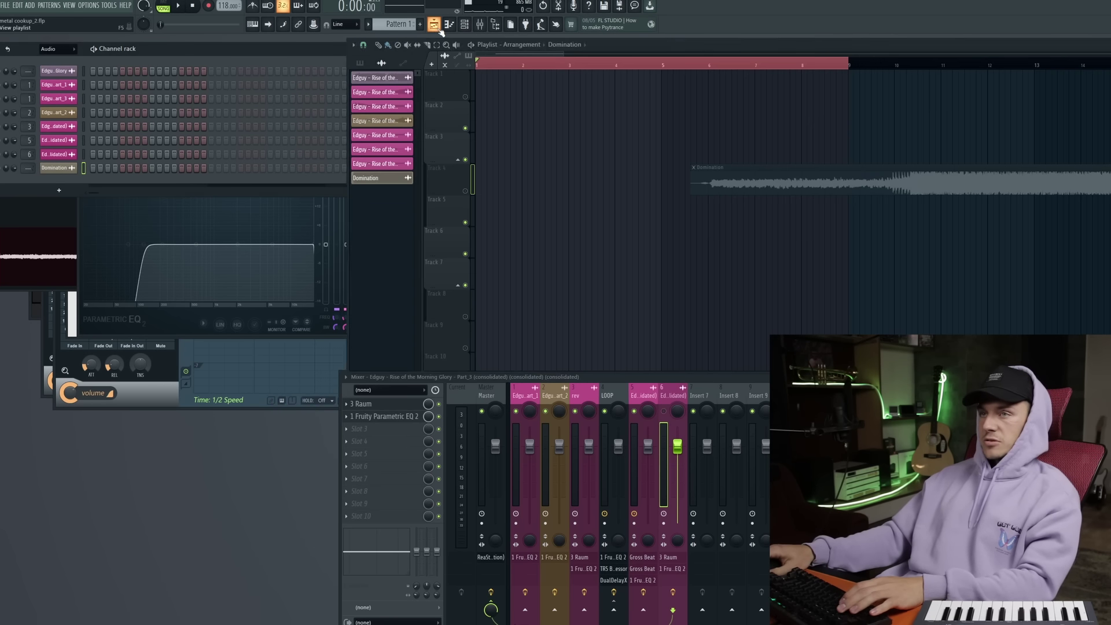
# - Play Domination from bar 1 on track 1, cut it to a two-bar clip and keep a muted copy on track 2
pyautogui.press('space')
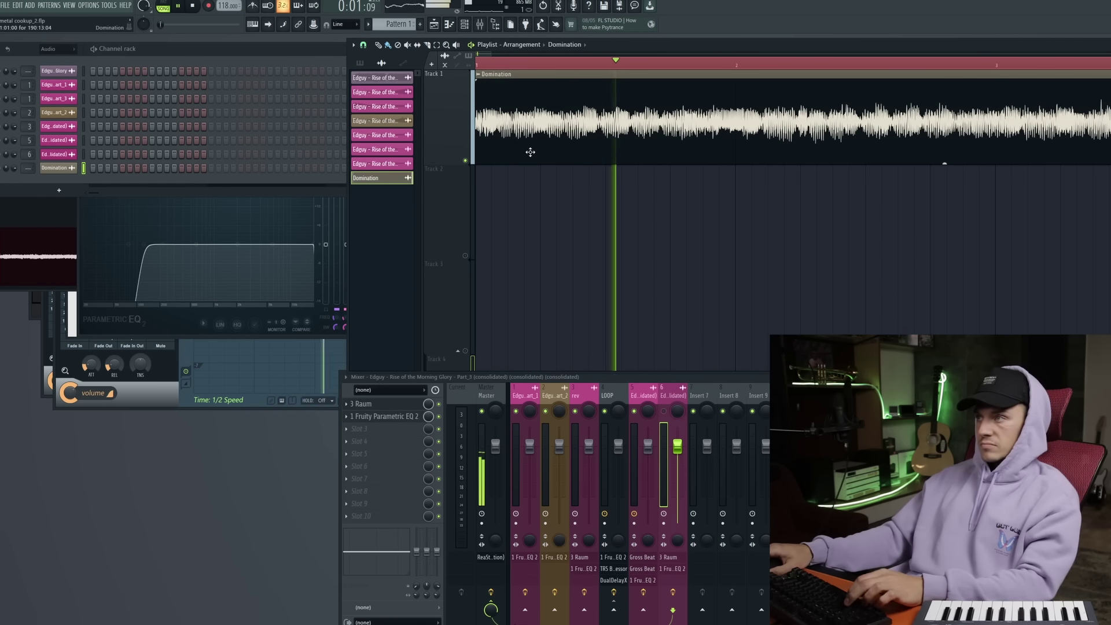
pyautogui.press('space')
pyautogui.scroll(-1, 529, 151)
pyautogui.press('c')
pyautogui.scroll(-3, 779, 194)
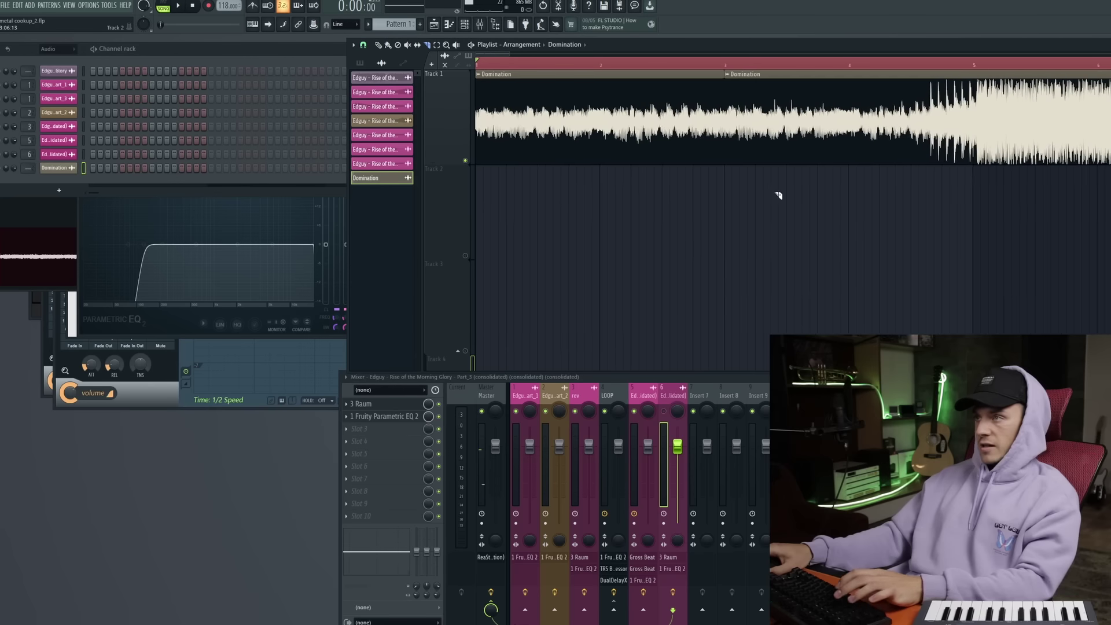
pyautogui.moveTo(812, 104); pyautogui.dragTo(564, 200)
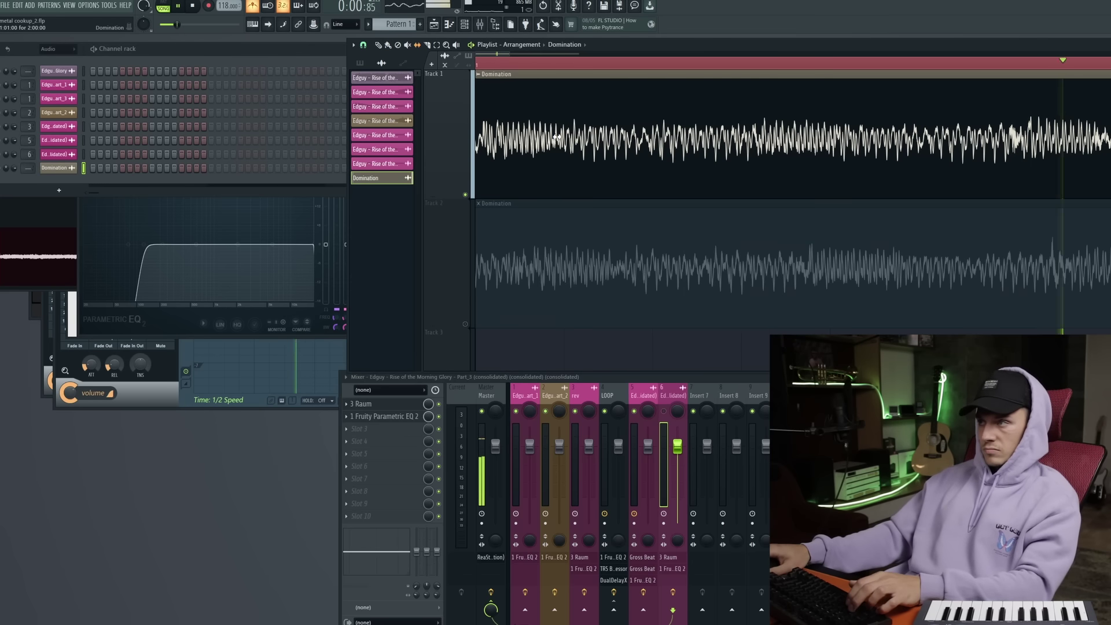
# - Make the two-bar Domination clip on track 1 a separate sample and route it to mixer insert 7
pyautogui.keyDown('ctrl'); pyautogui.rightClick(557, 137); pyautogui.keyUp('ctrl')
pyautogui.press('space')
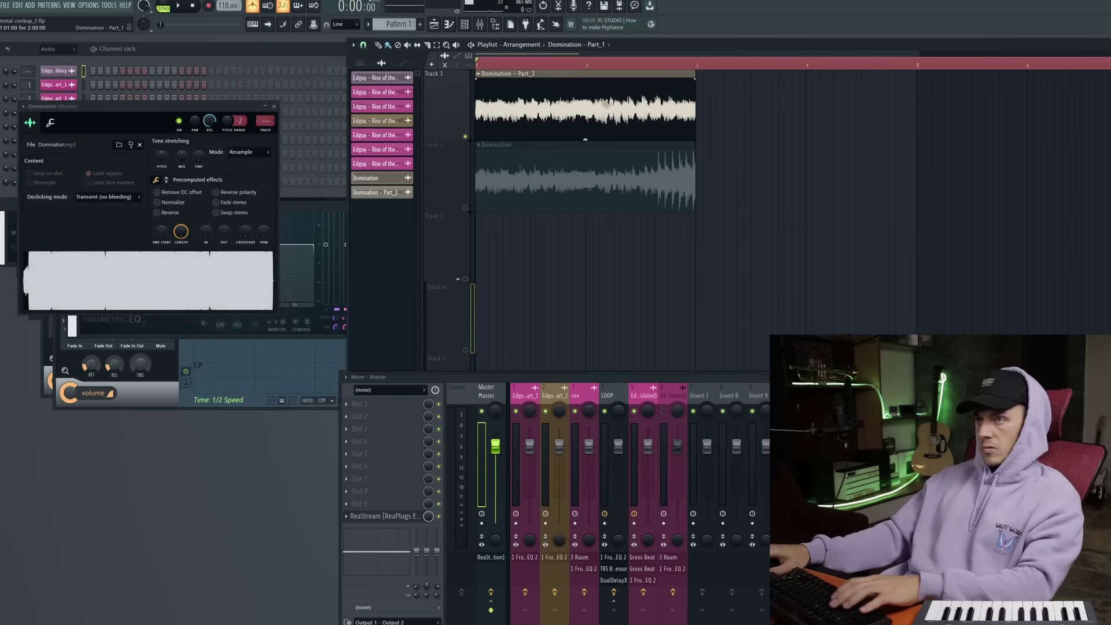
pyautogui.hotkey('ctrl', 'l')
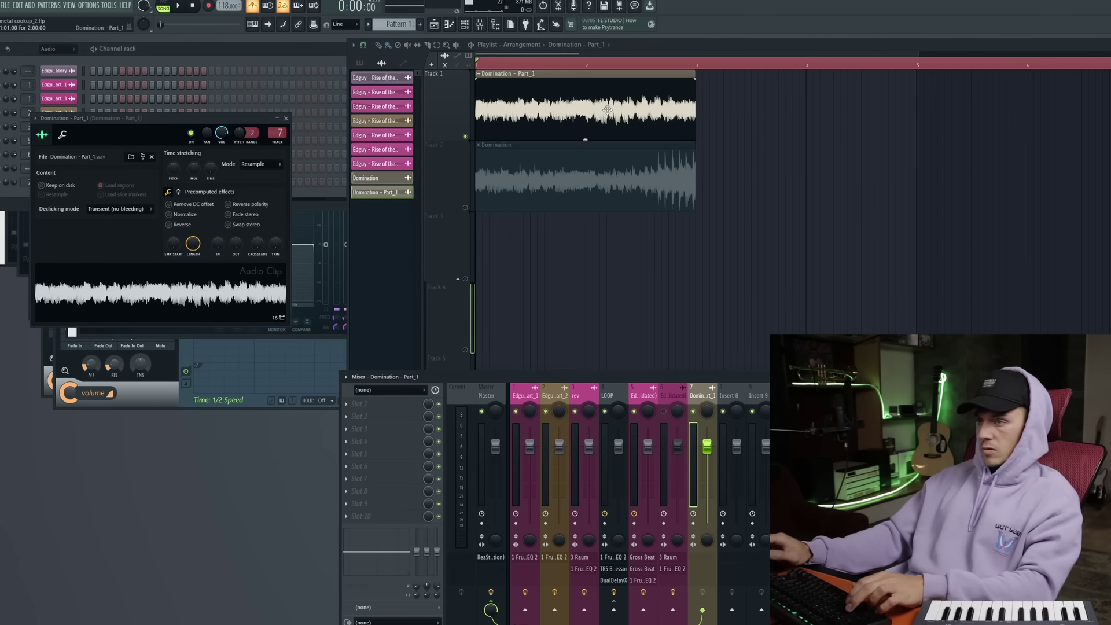
# - Raise the clip's pitch to +380 cents in Auto stretch mode and high-pass it with Fruity Parametric EQ 2 on insert 7
pyautogui.press('space')
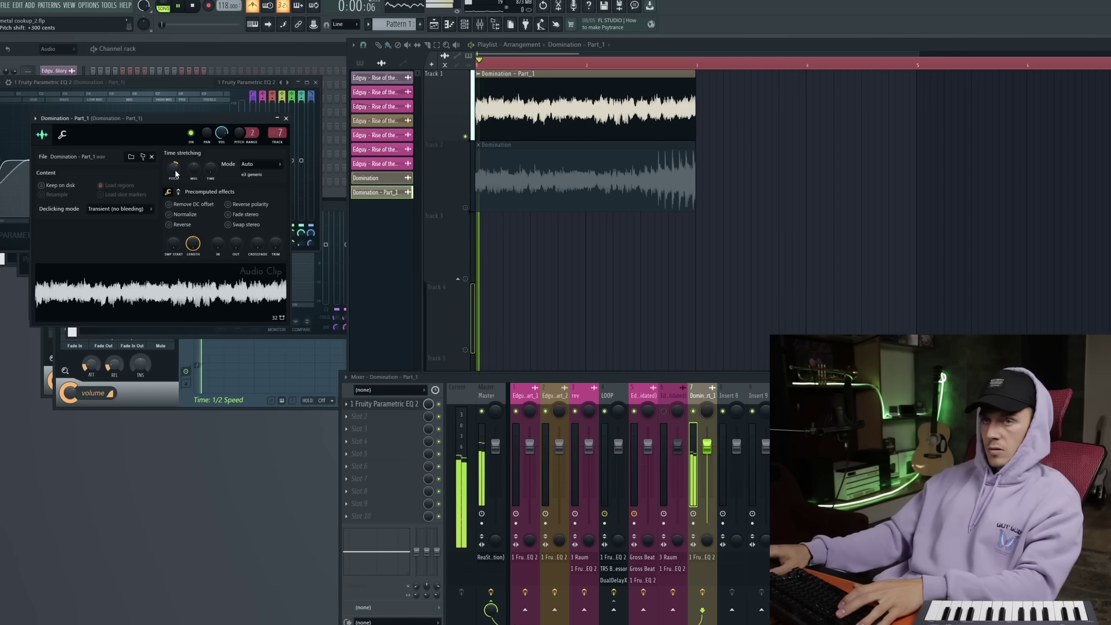
pyautogui.moveTo(175, 170); pyautogui.dragTo(175, 167)
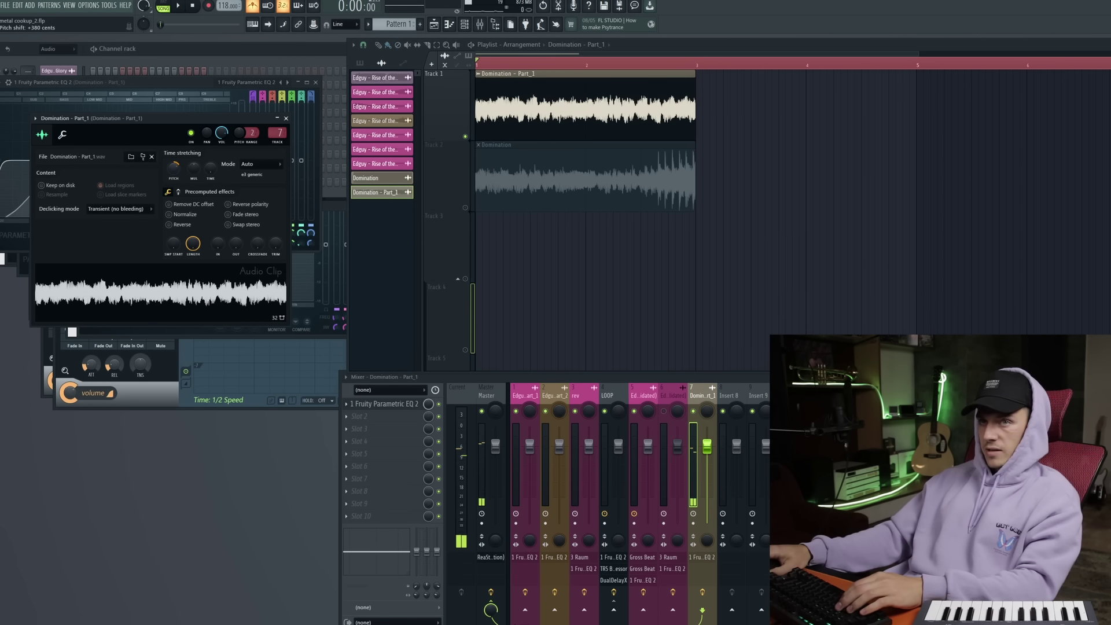
pyautogui.click(407, 403)
pyautogui.press('space')
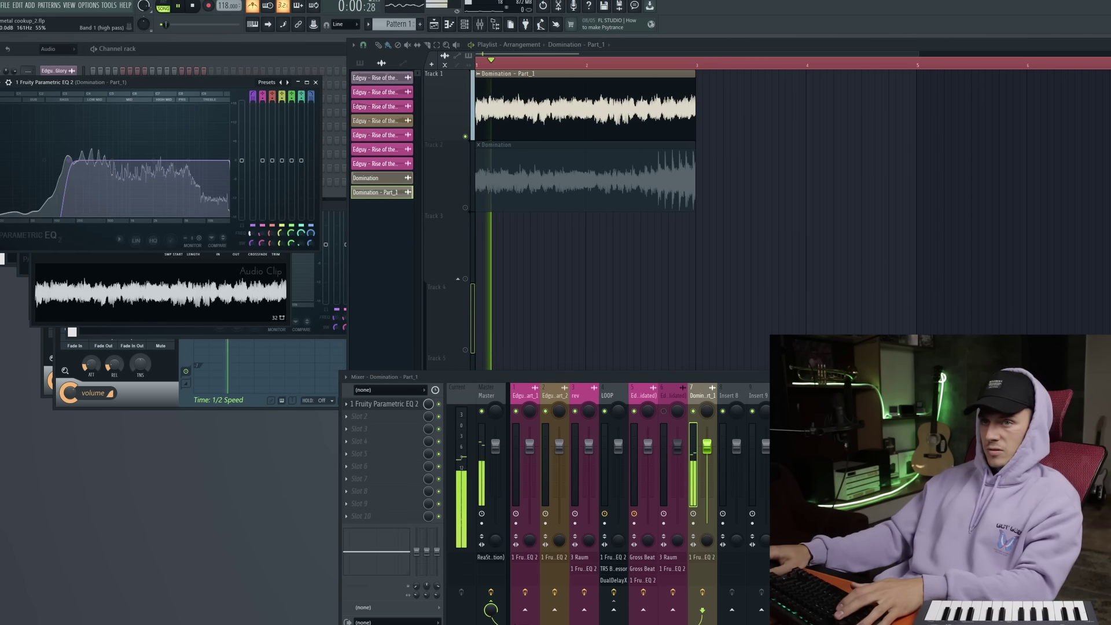
pyautogui.press('space')
# - Add the Raum reverb to insert 7, audition it, bypass it and move it down to slot 5
pyautogui.click(374, 418)
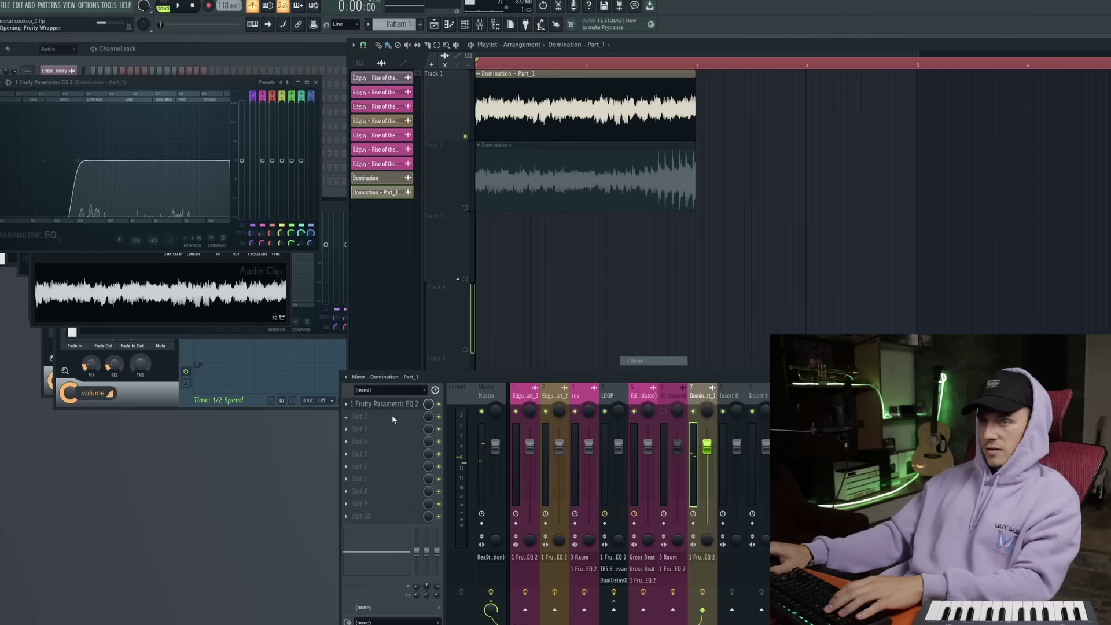
pyautogui.press('space')
pyautogui.press('space')
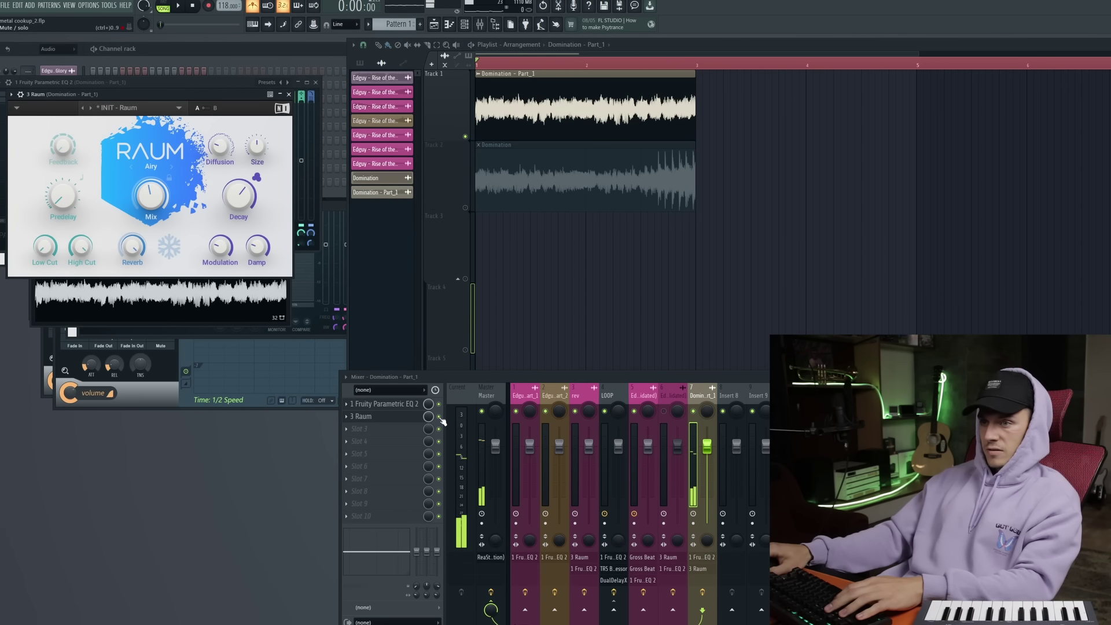
pyautogui.moveTo(378, 434); pyautogui.dragTo(359, 454)
# - Stretch the track 1 clip to four bars, set its pitch to -200 cents and play the result
pyautogui.moveTo(695, 87); pyautogui.dragTo(914, 86)
pyautogui.press('space')
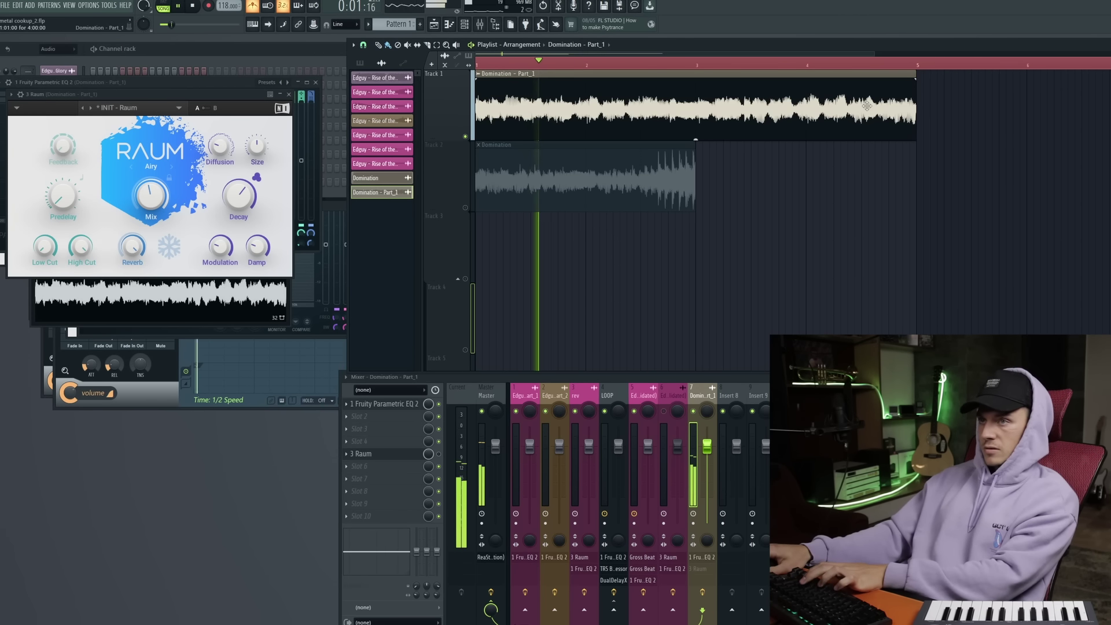
pyautogui.click(246, 298)
pyautogui.press('space')
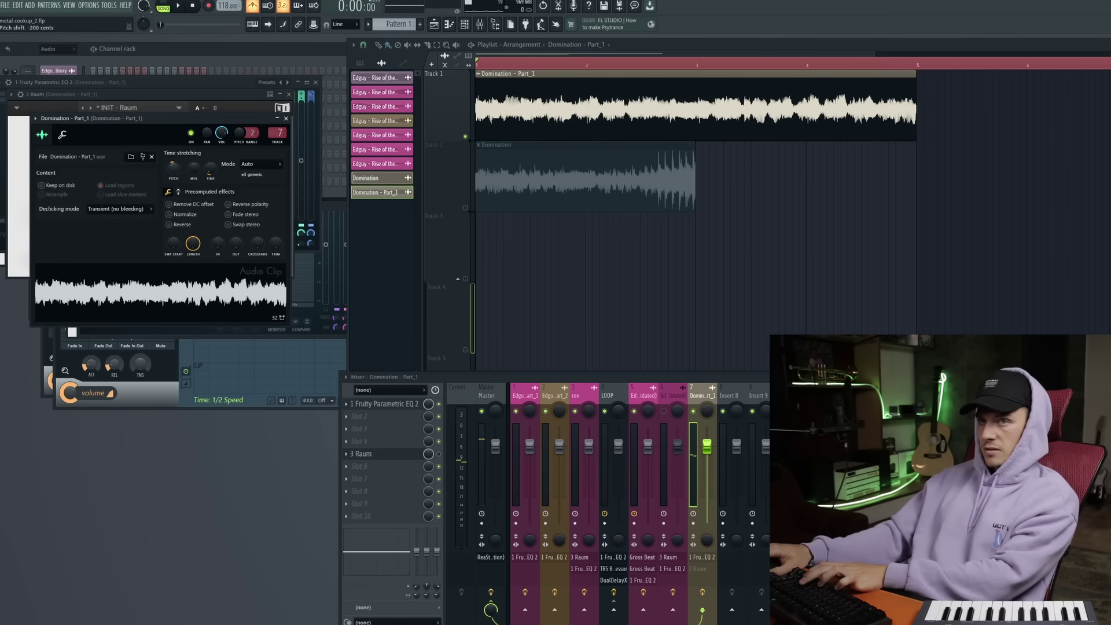
pyautogui.press('space')
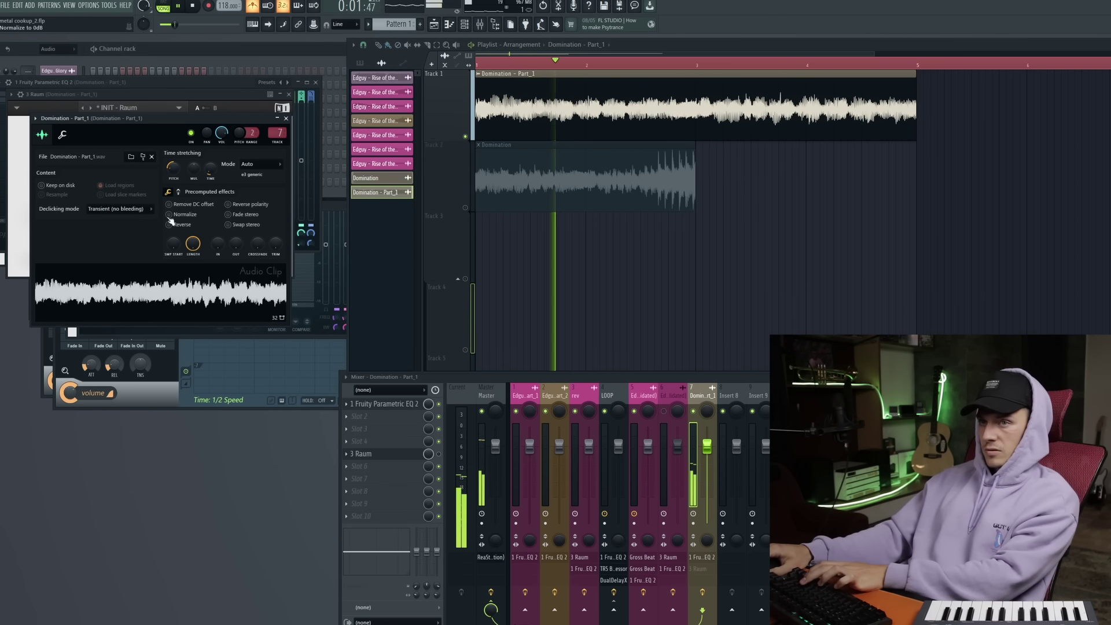
# - Stretch the Domination clip on track 1 back to two bars and play the result
pyautogui.press('space')
pyautogui.moveTo(914, 120); pyautogui.dragTo(696, 121)
pyautogui.press('space')
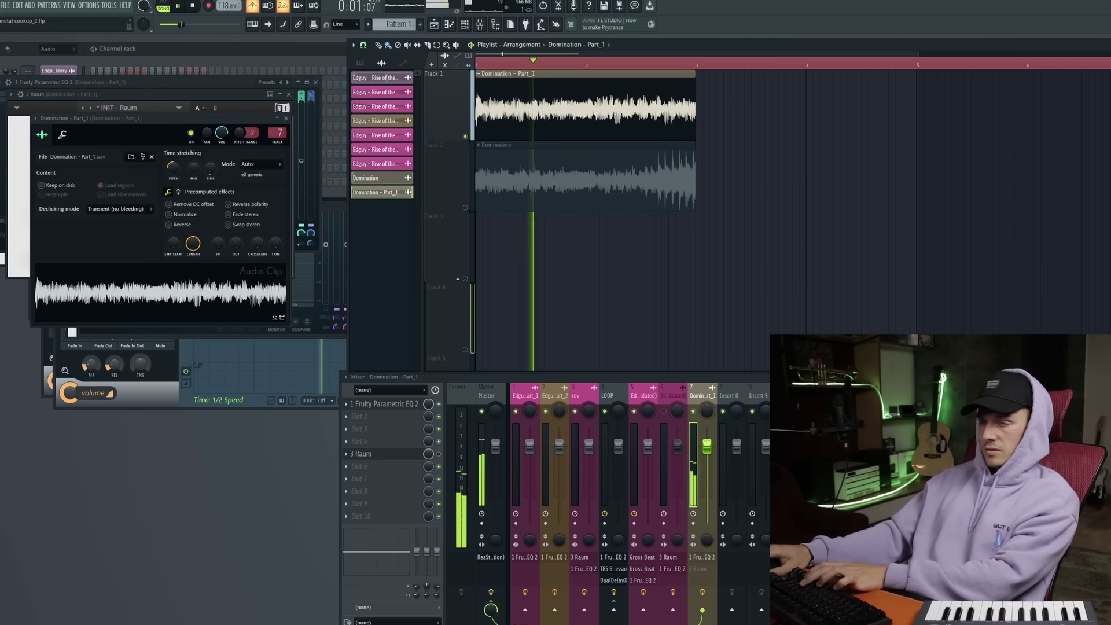
pyautogui.press('space')
# - Set the project tempo to 90 BPM, restretch all channels and clear the muted Domination clip from track 2
pyautogui.moveTo(229, 6); pyautogui.dragTo(229, 23)
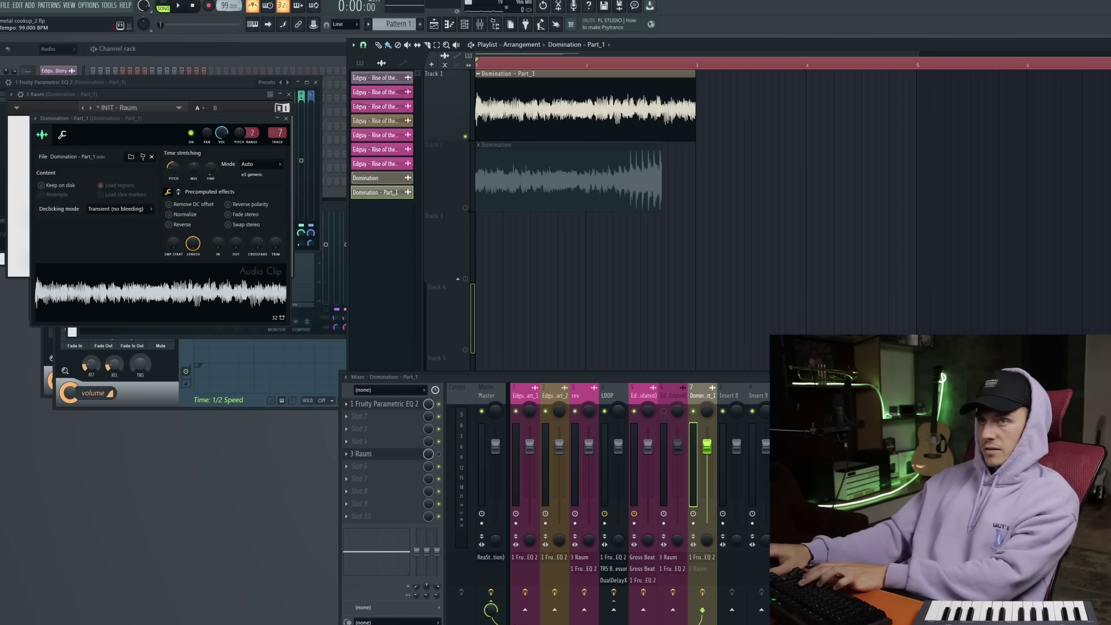
pyautogui.scroll(-6, 228, 5)
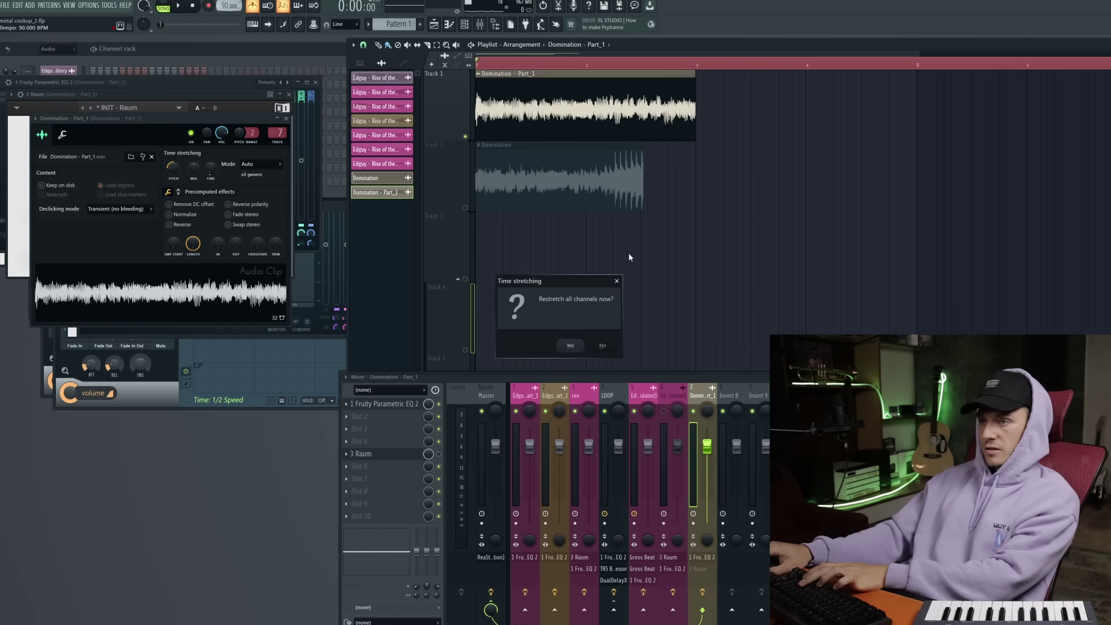
pyautogui.click(570, 345)
pyautogui.press('space')
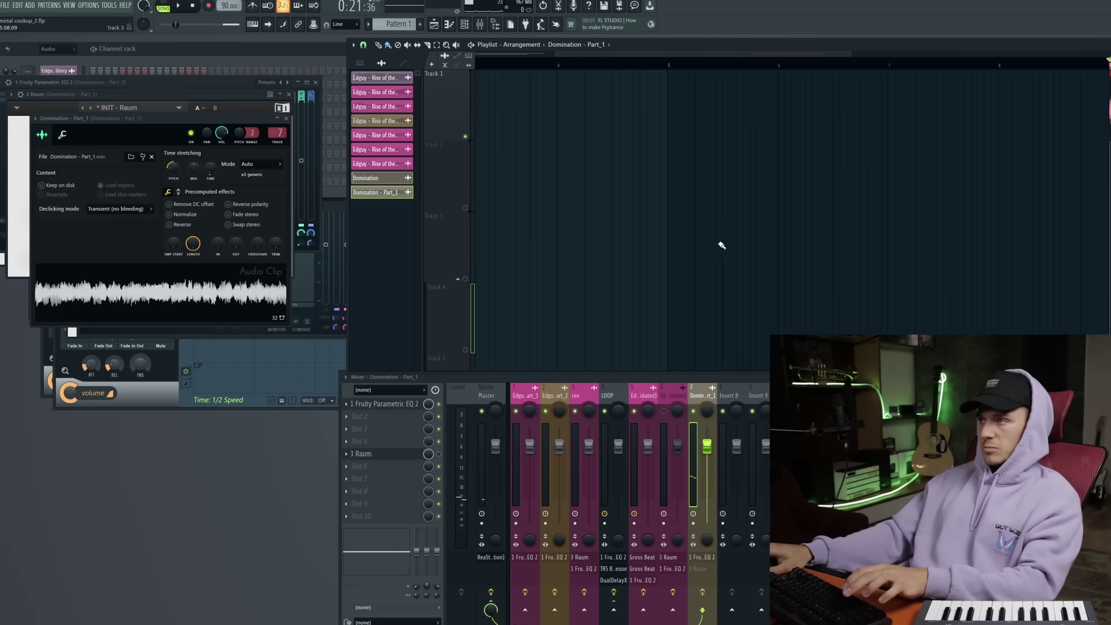
pyautogui.press('space')
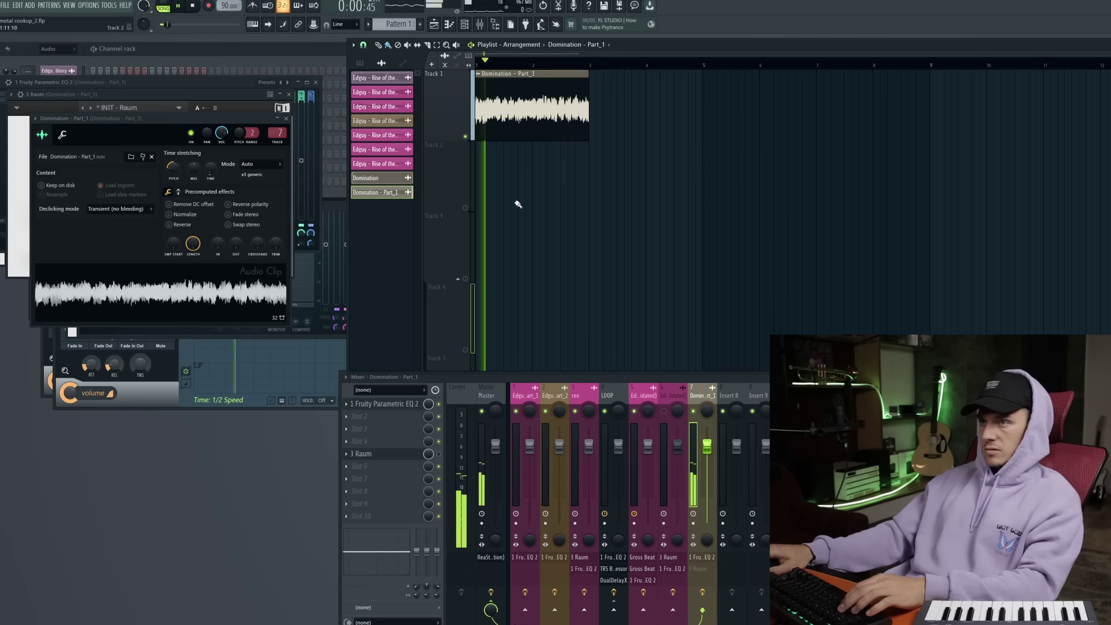
# - Duplicate the two-bar Domination clip into bars 3 and 4 of track 1 and audition the repeat
pyautogui.keyDown('shift'); pyautogui.moveTo(532, 127); pyautogui.dragTo(647, 127); pyautogui.keyUp('shift')
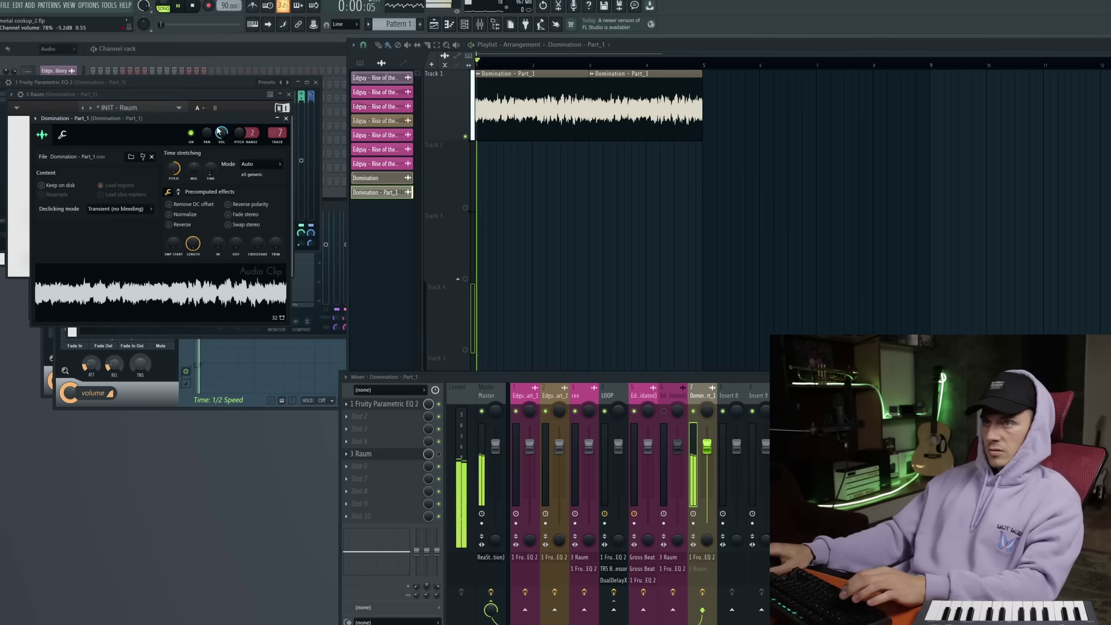
pyautogui.press('space')
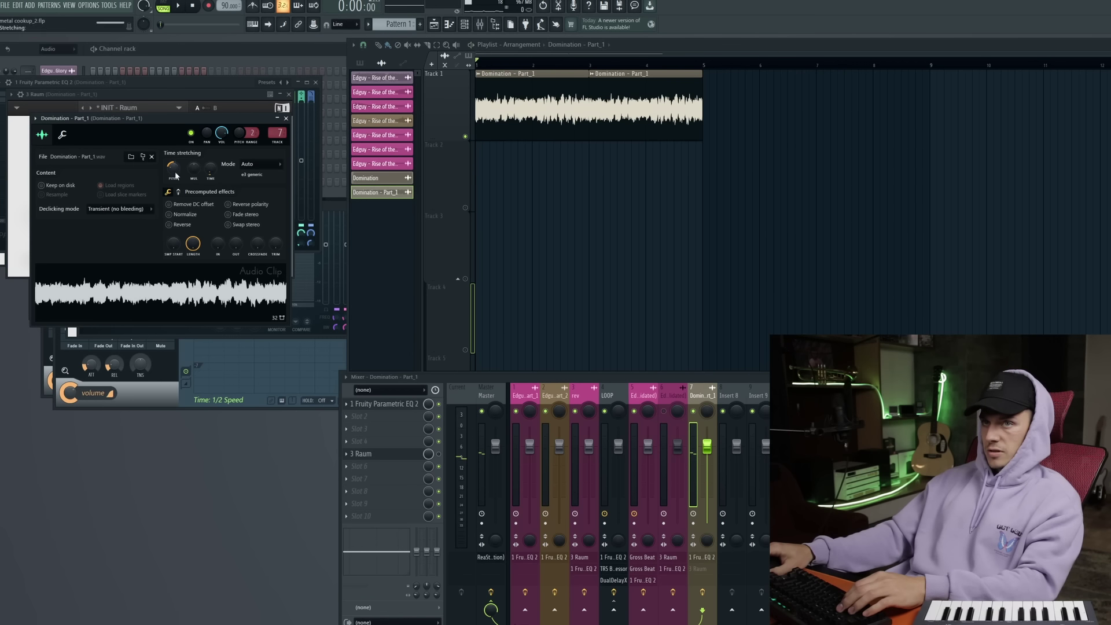
pyautogui.press('space')
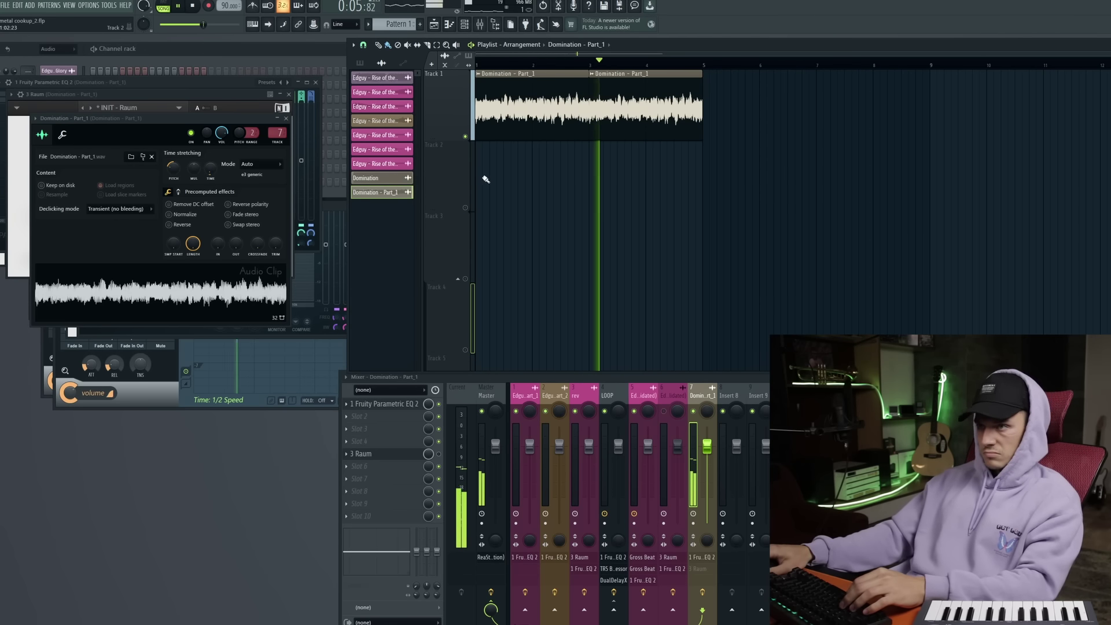
pyautogui.press('space')
# - Arrange Domination Part_1 and Part_2 back to back over two bars with fades, and set the clip's pitch to -100 cents
pyautogui.moveTo(672, 127); pyautogui.dragTo(475, 93)
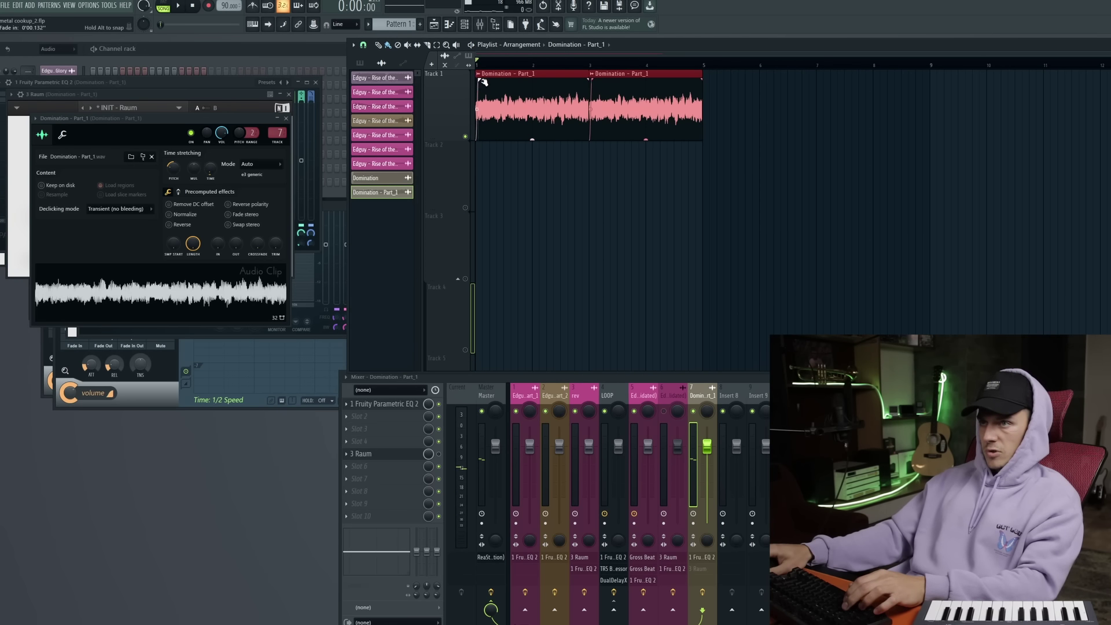
pyautogui.hotkey('alt', 'Tab')
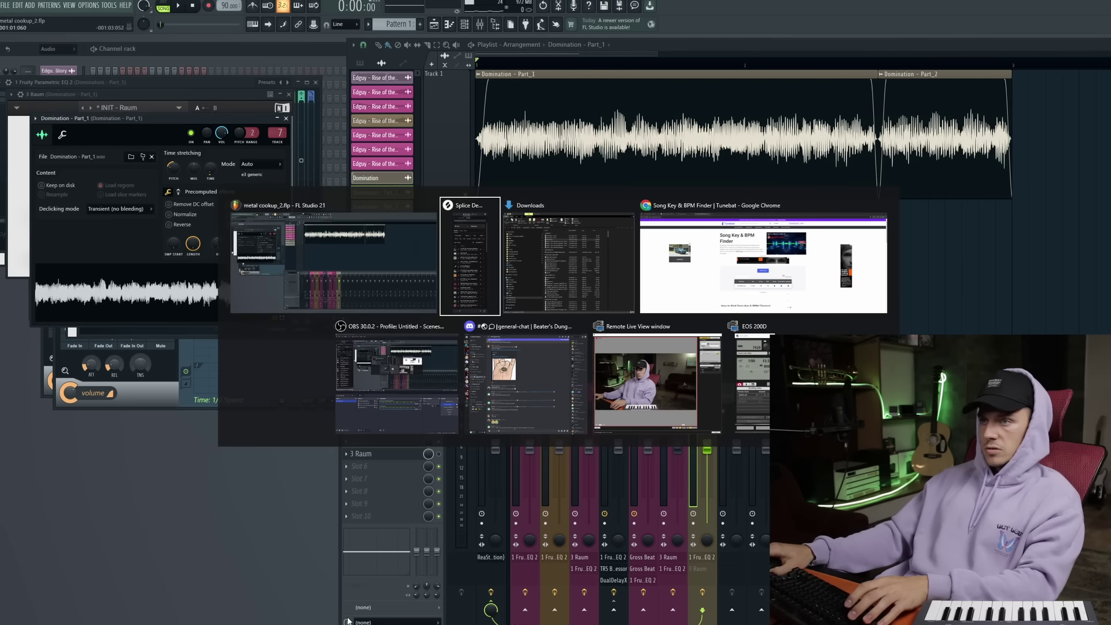
pyautogui.hotkey('alt', 'Tab')
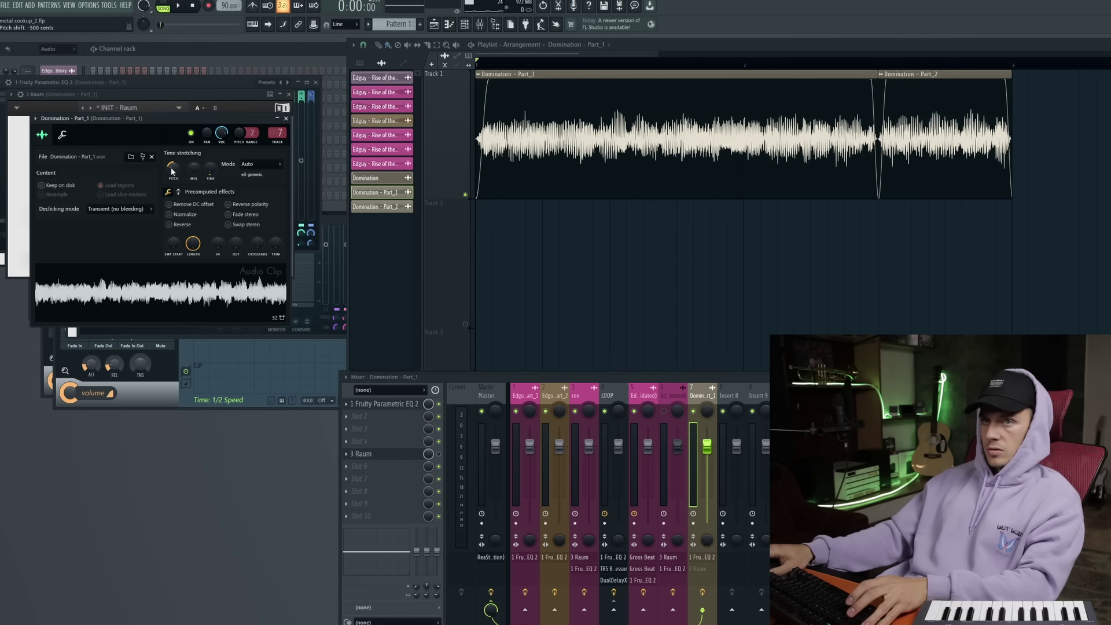
# - Build a four-sample drum beat in Pattern 1 on track 3 and add the GIO_MEP_90 darbuka loop on track 4
pyautogui.click(62, 134)
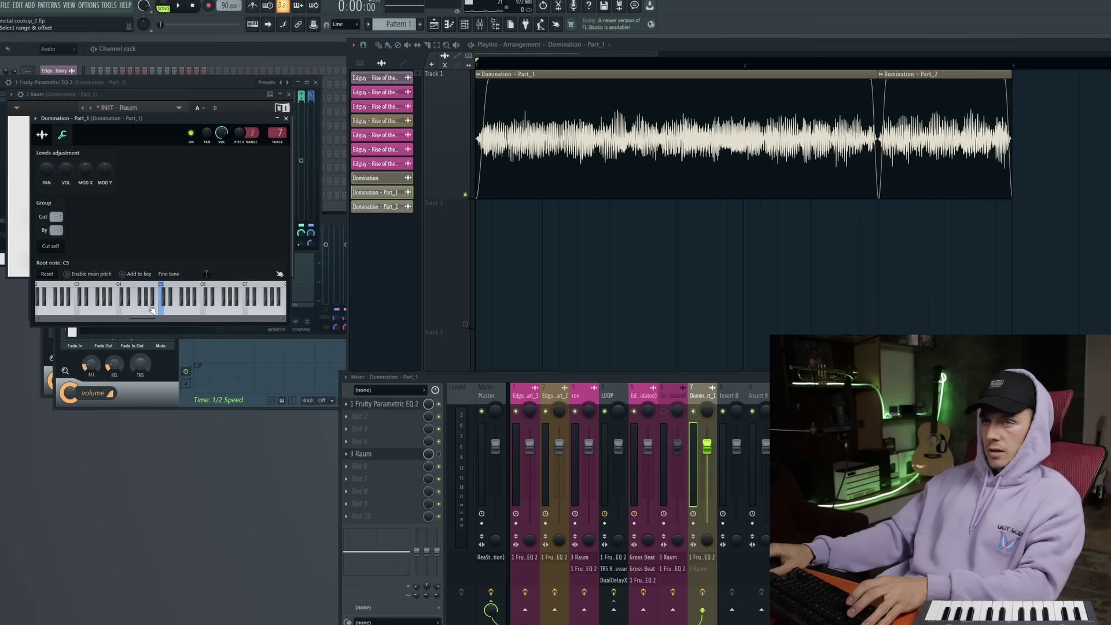
pyautogui.click(236, 56)
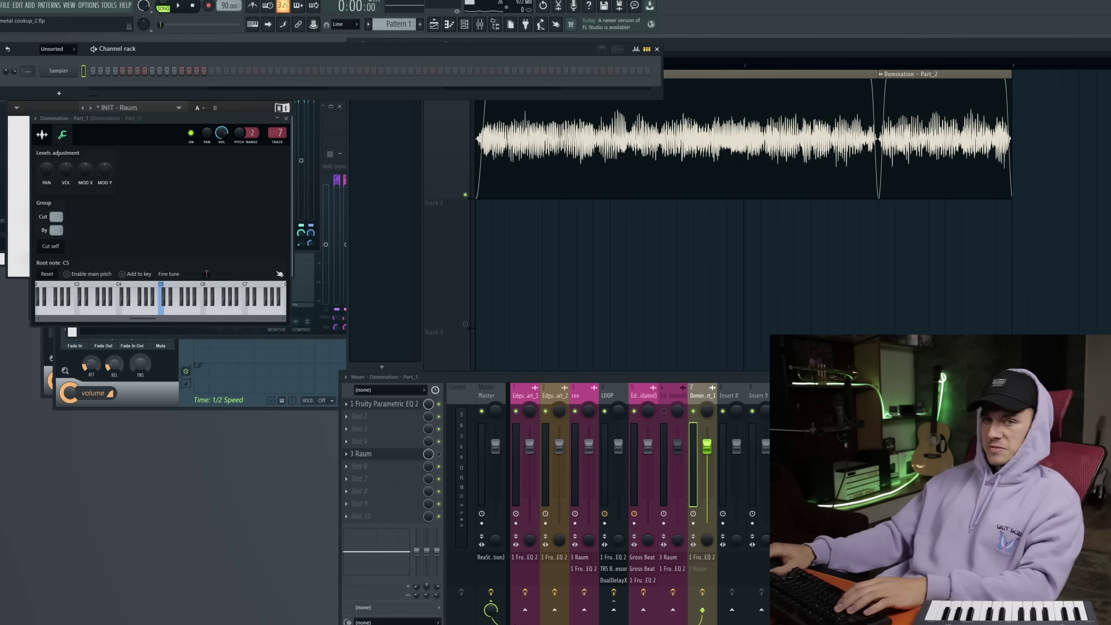
pyautogui.moveTo(110, 102); pyautogui.dragTo(110, 96)
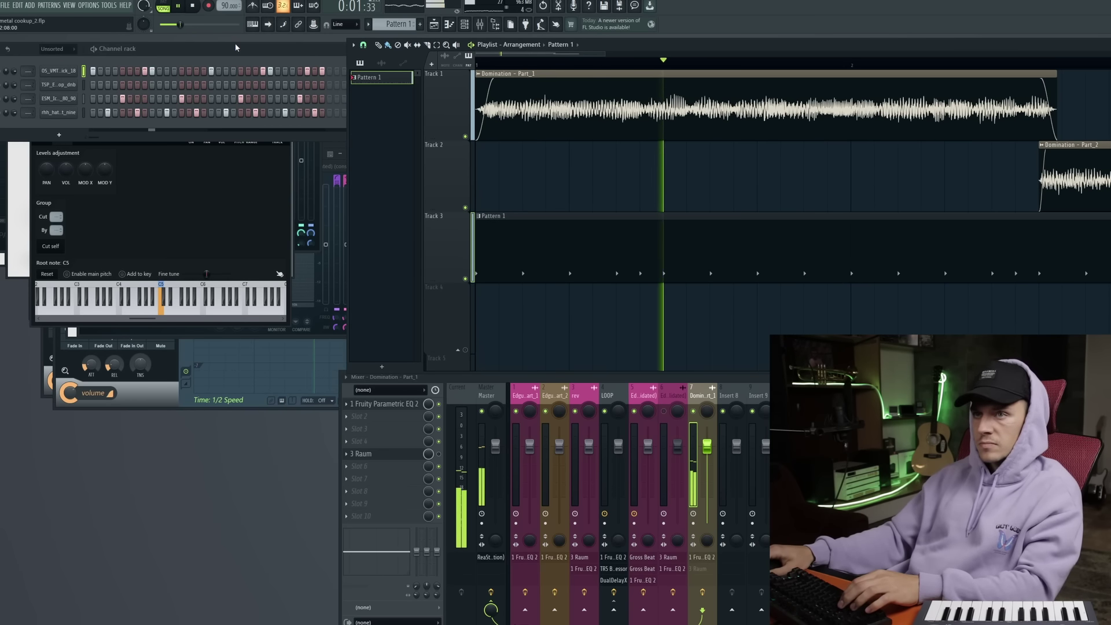
pyautogui.click(236, 48)
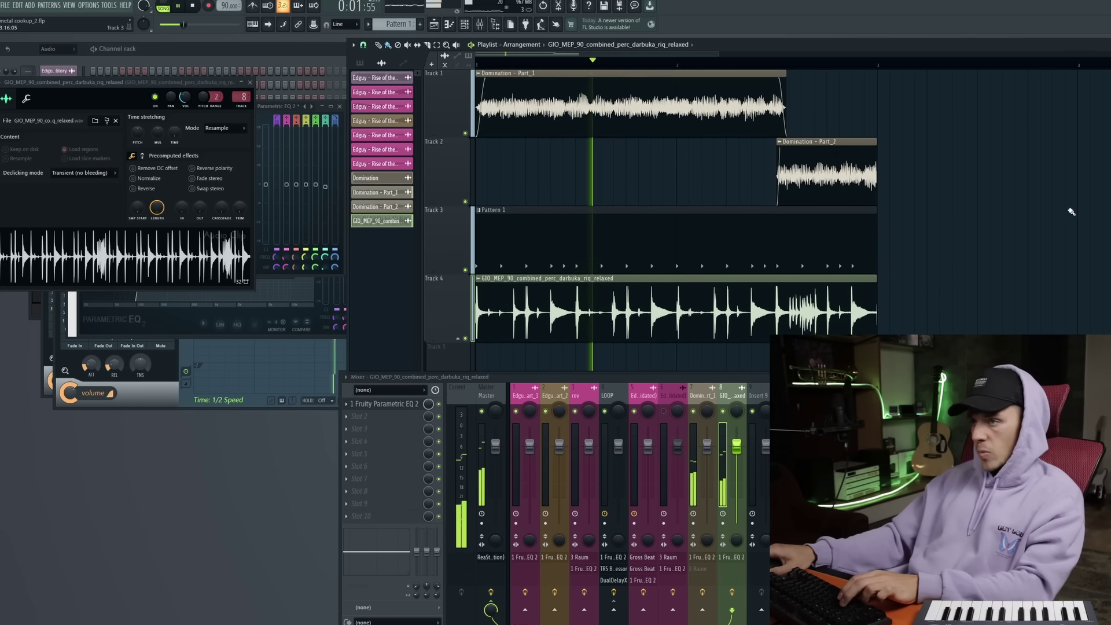
# - Stop playback and solo tracks 3 and 4 to isolate the drum pattern and the darbuka loop
pyautogui.scroll(-3, 1070, 212)
pyautogui.press('space')
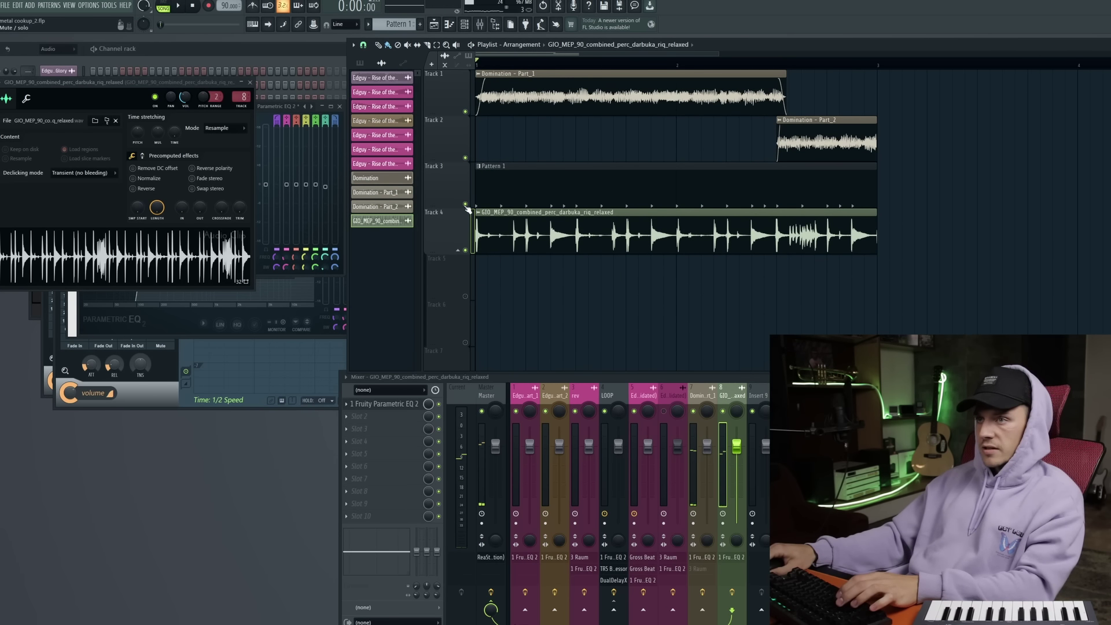
pyautogui.rightClick(466, 204)
pyautogui.click(466, 250)
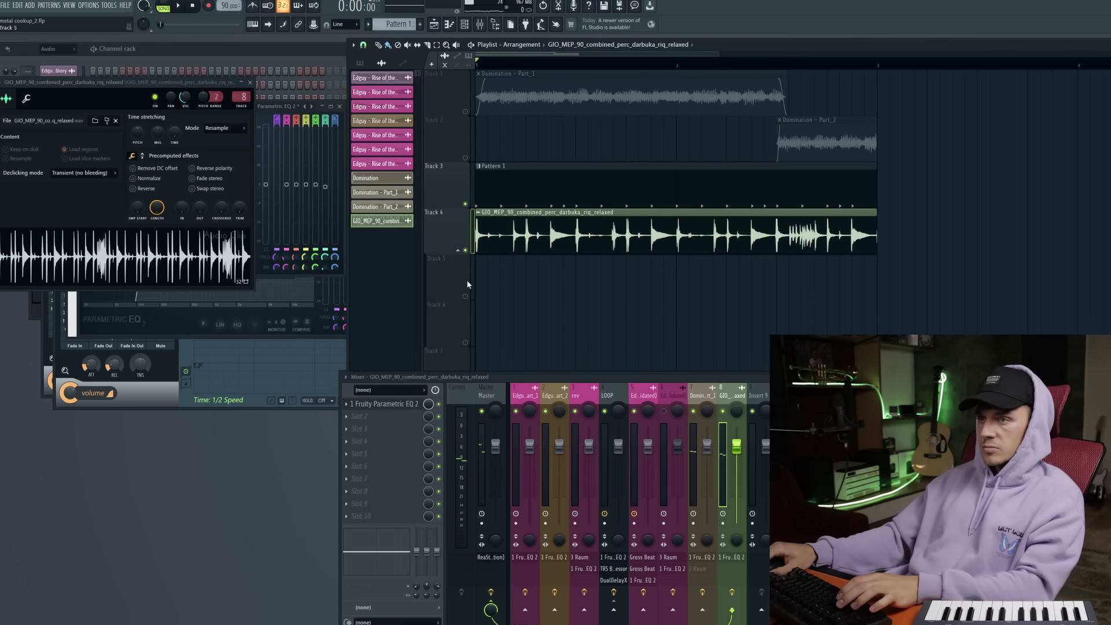
# - Add the UZ_808_street_C sample as a new channel in Pattern 1 and open its piano roll
pyautogui.click(463, 26)
pyautogui.press('pagedown')
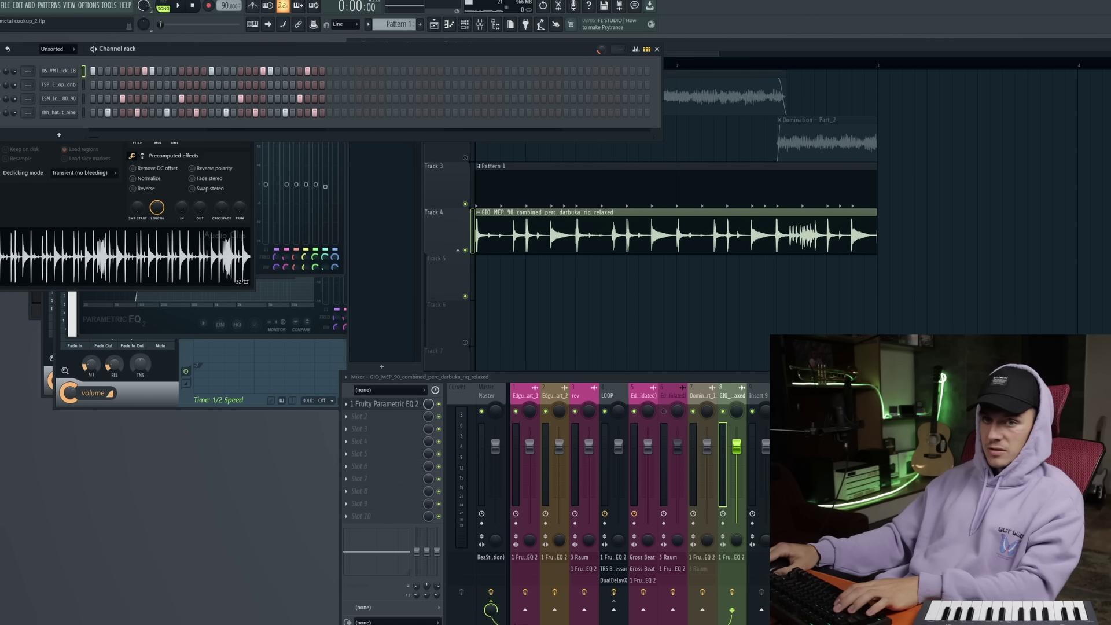
pyautogui.moveTo(87, 127); pyautogui.dragTo(81, 128)
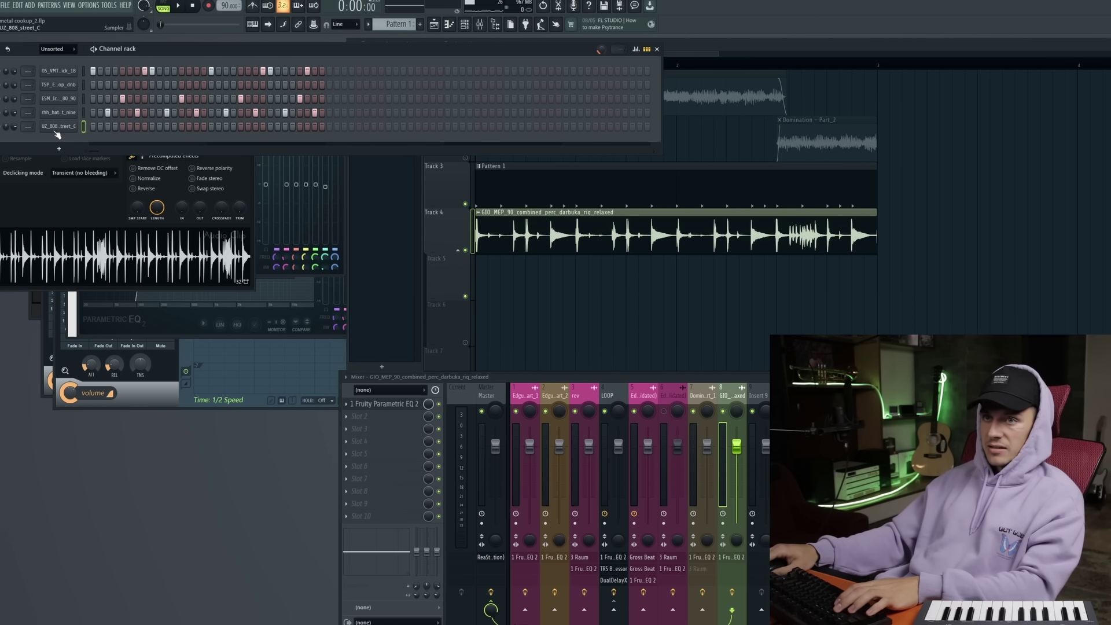
pyautogui.rightClick(56, 129)
pyautogui.click(110, 127)
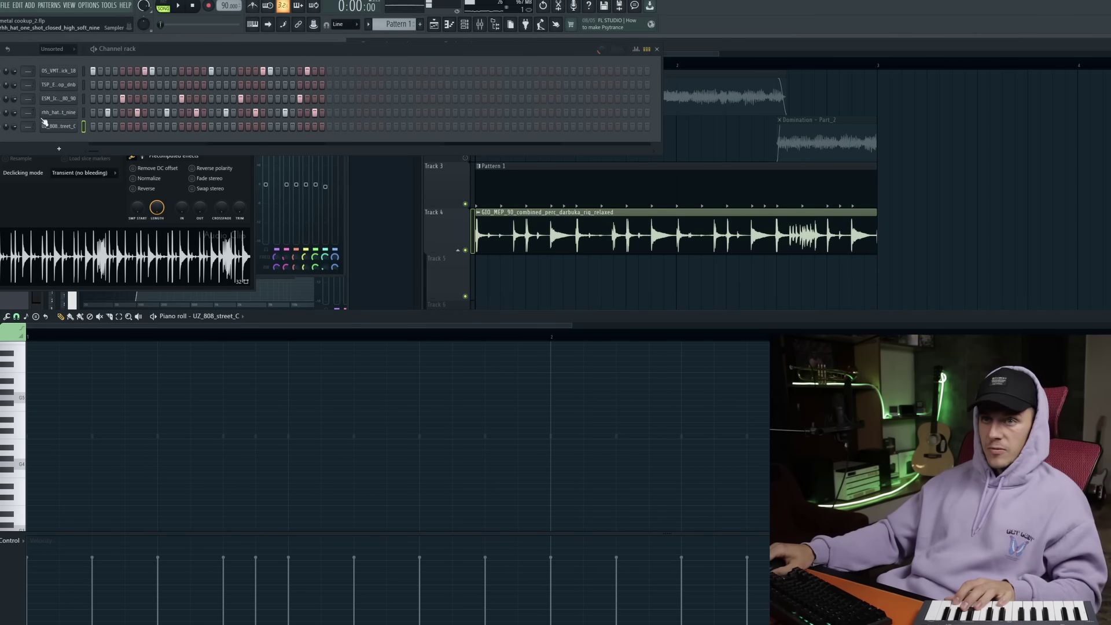
pyautogui.press('space')
# - Replace the 808 channel's sample with X10_DJC_808_ny_C, make it cut itself and audition it with the loop
pyautogui.press('F5')
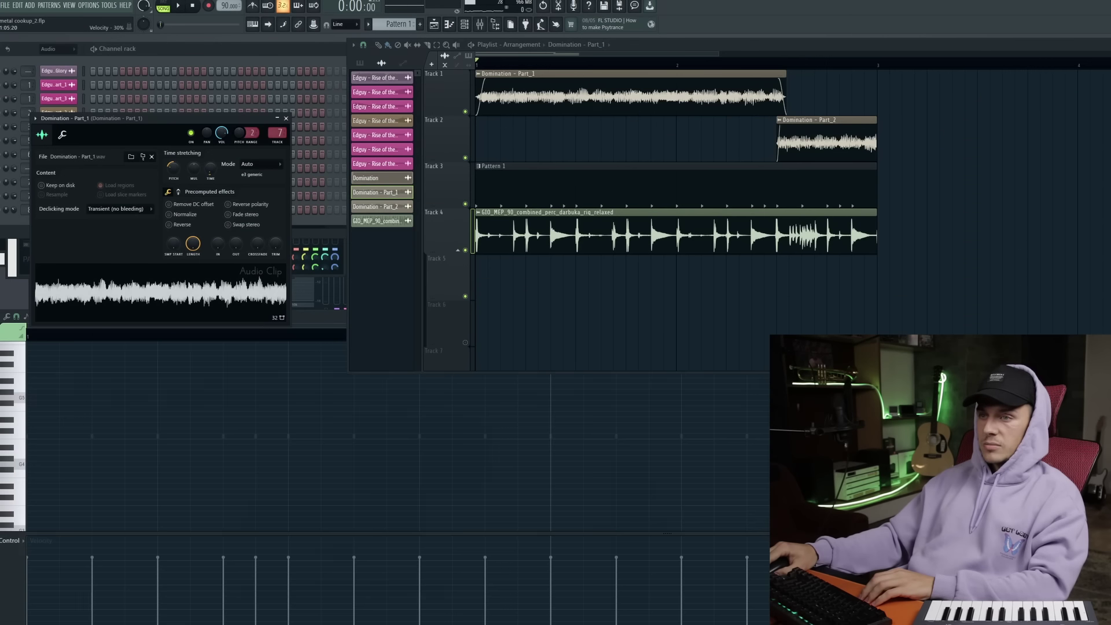
pyautogui.click(180, 54)
pyautogui.scroll(-1, 107, 48)
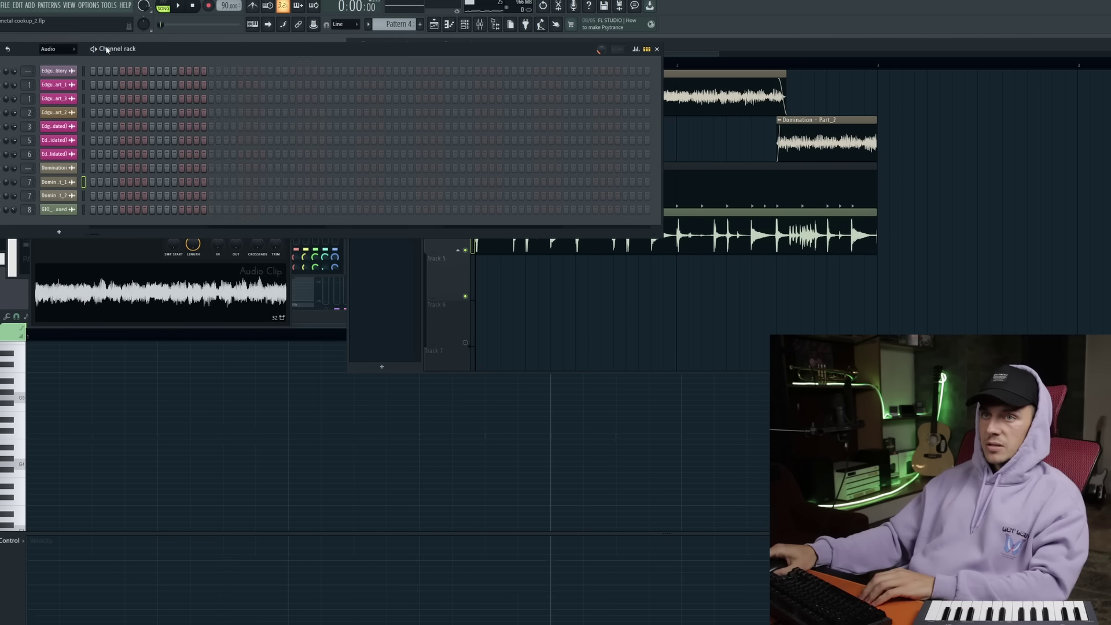
pyautogui.click(59, 126)
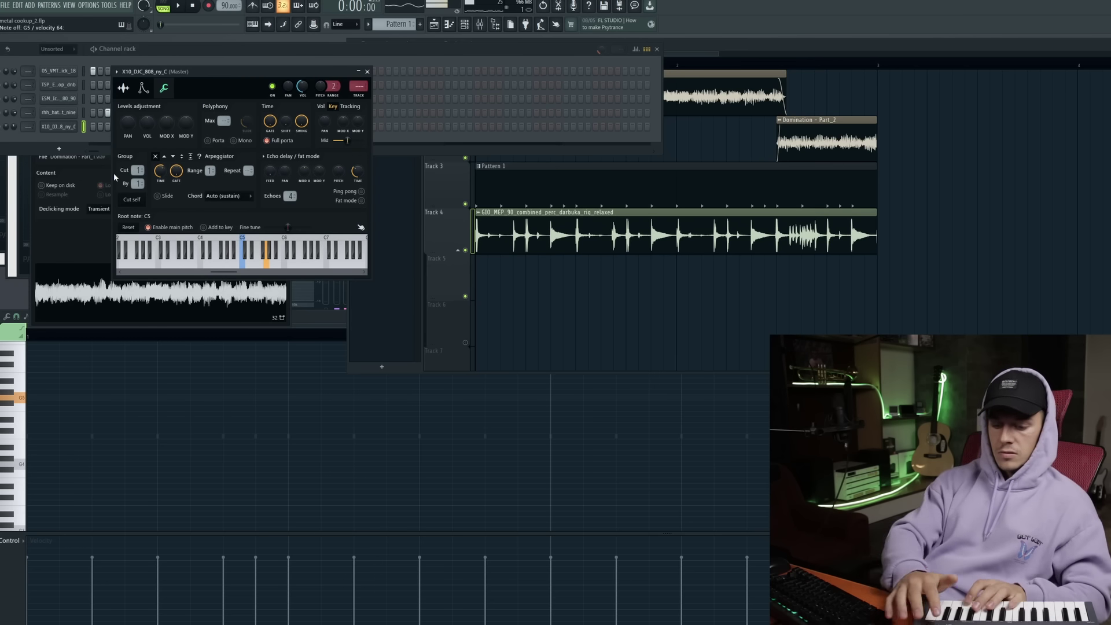
pyautogui.press('space')
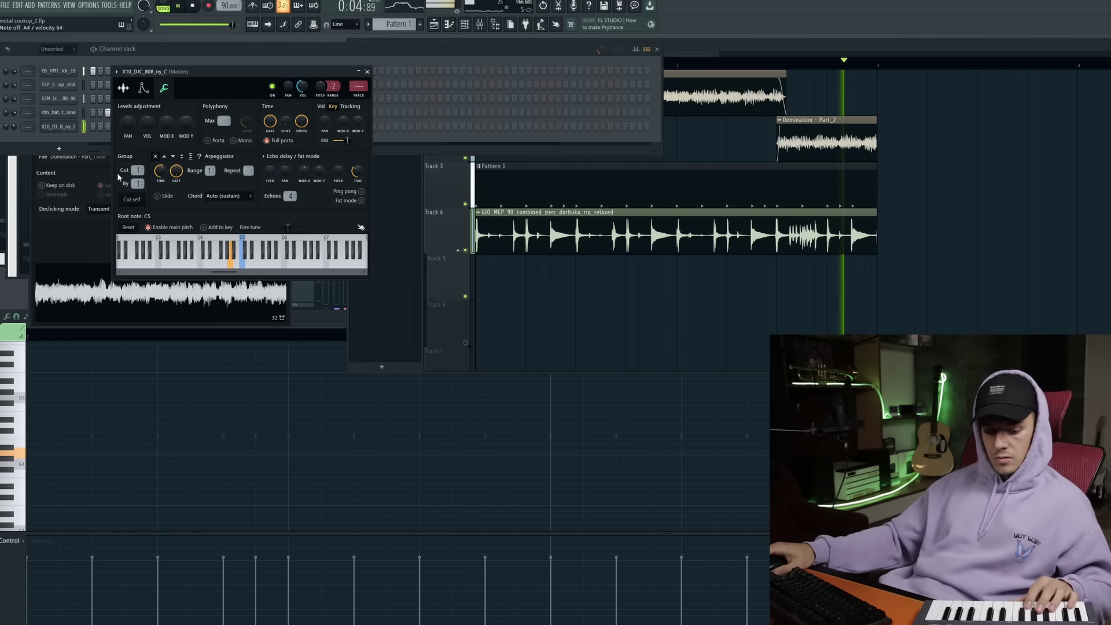
# - Shorten the X10_DJC_808_ny_C sample with a precomputed fade-out and stop playback
pyautogui.click(123, 88)
pyautogui.click(144, 88)
pyautogui.click(123, 88)
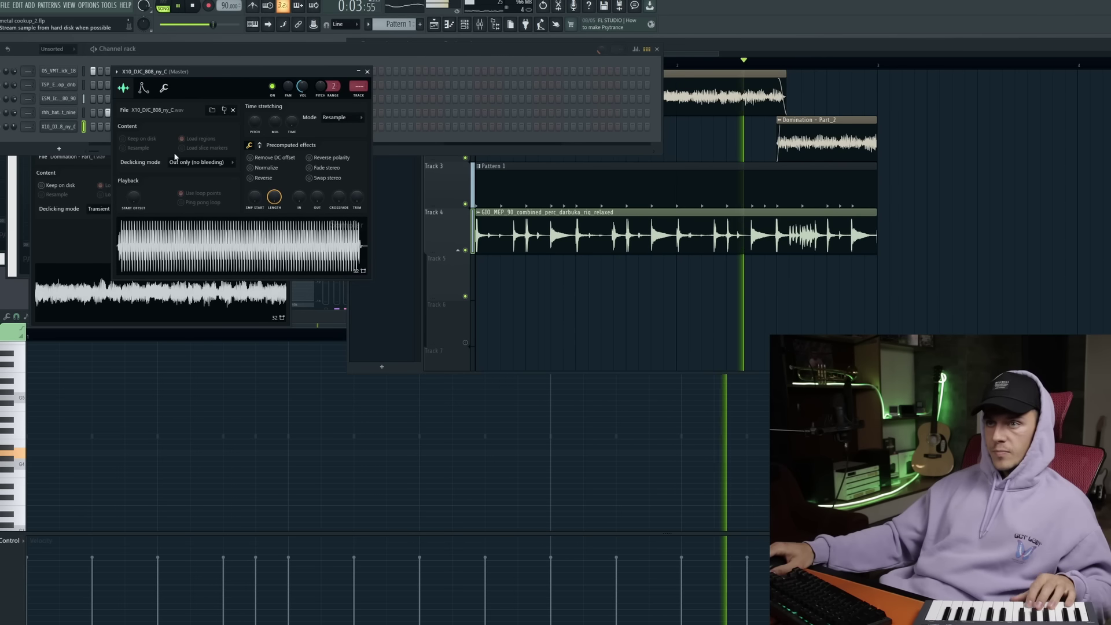
pyautogui.moveTo(322, 200); pyautogui.dragTo(319, 211)
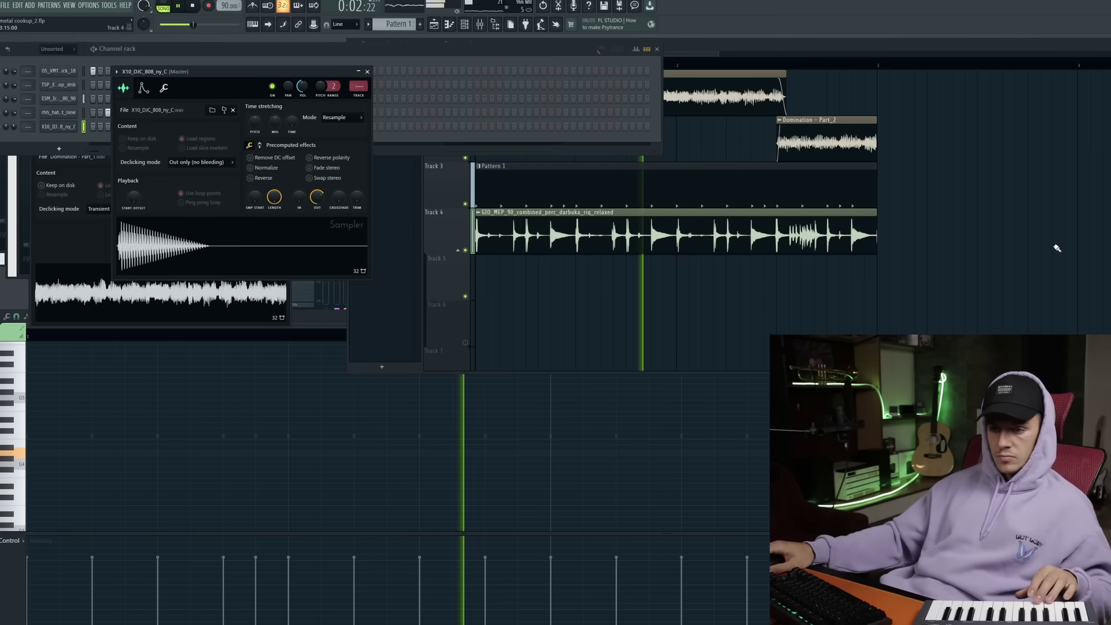
pyautogui.click(193, 6)
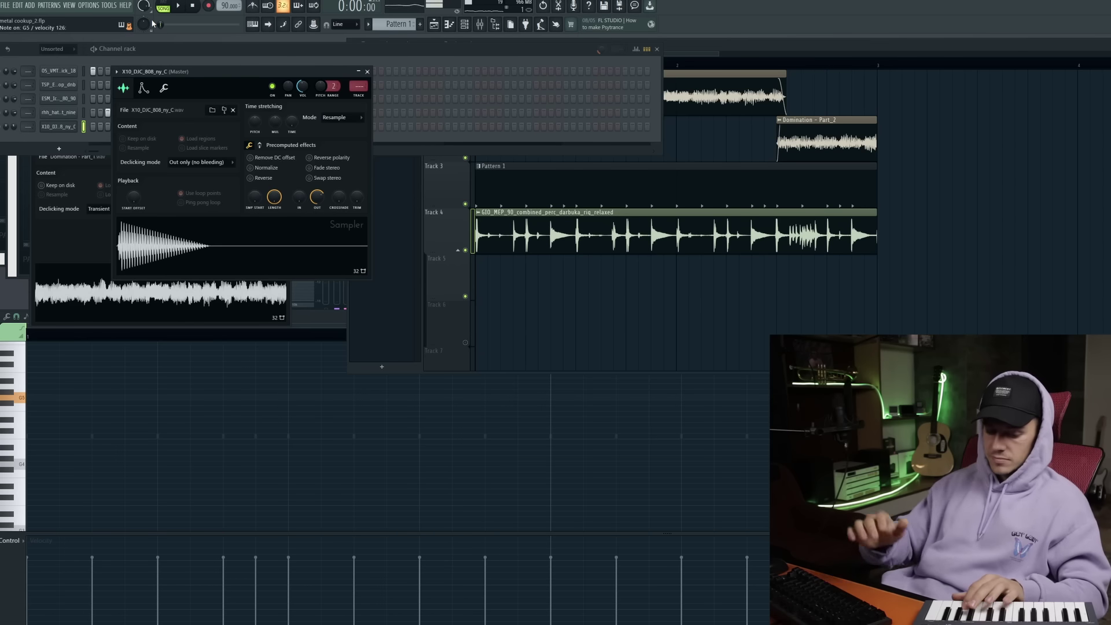
# - Find FL Keys by searching the generator plugins for "key", add it as a channel and play it with the loop
pyautogui.click(271, 54)
pyautogui.click(59, 148)
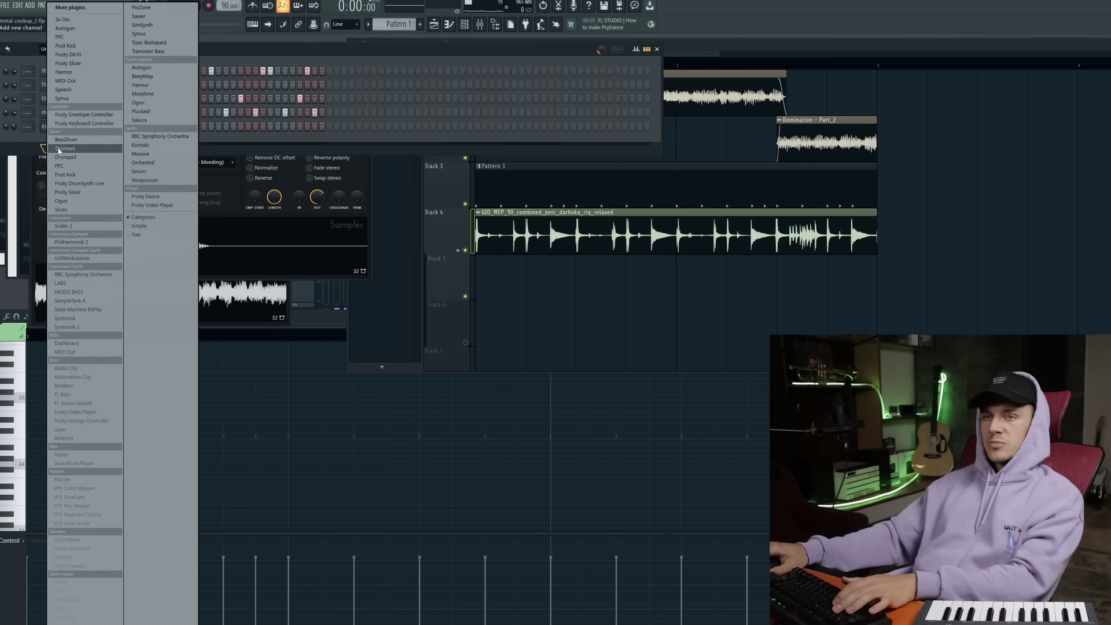
pyautogui.click(64, 7)
pyautogui.write('key')
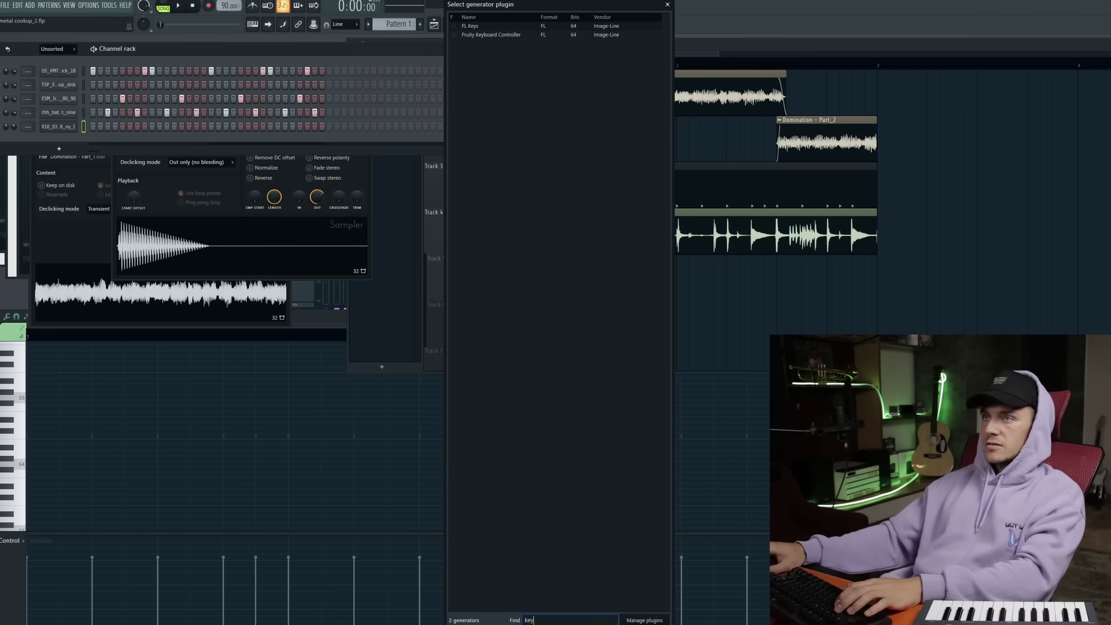
pyautogui.doubleClick(530, 26)
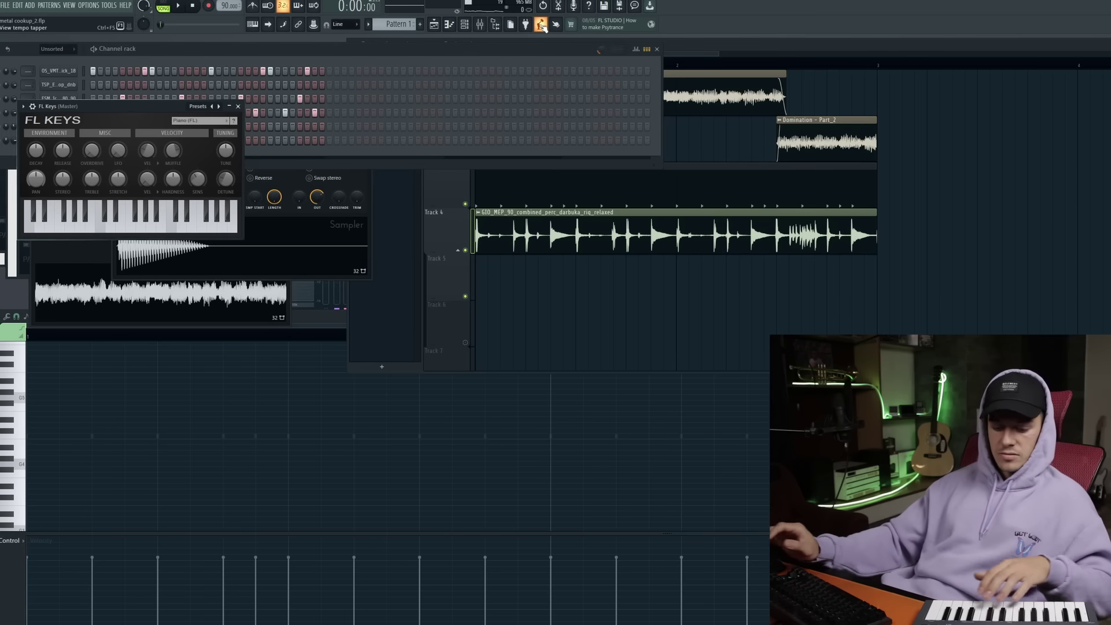
pyautogui.press('space')
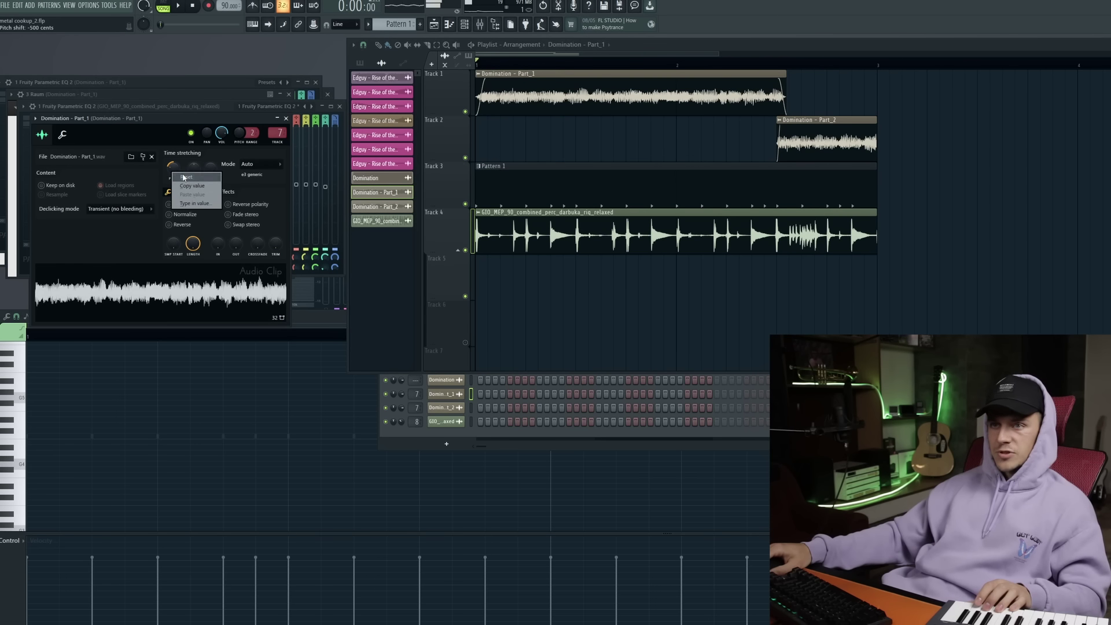
# - Reset the pitch shift of Domination Part_1, mute track 2 and play the loop alongside FL Keys
pyautogui.click(195, 6)
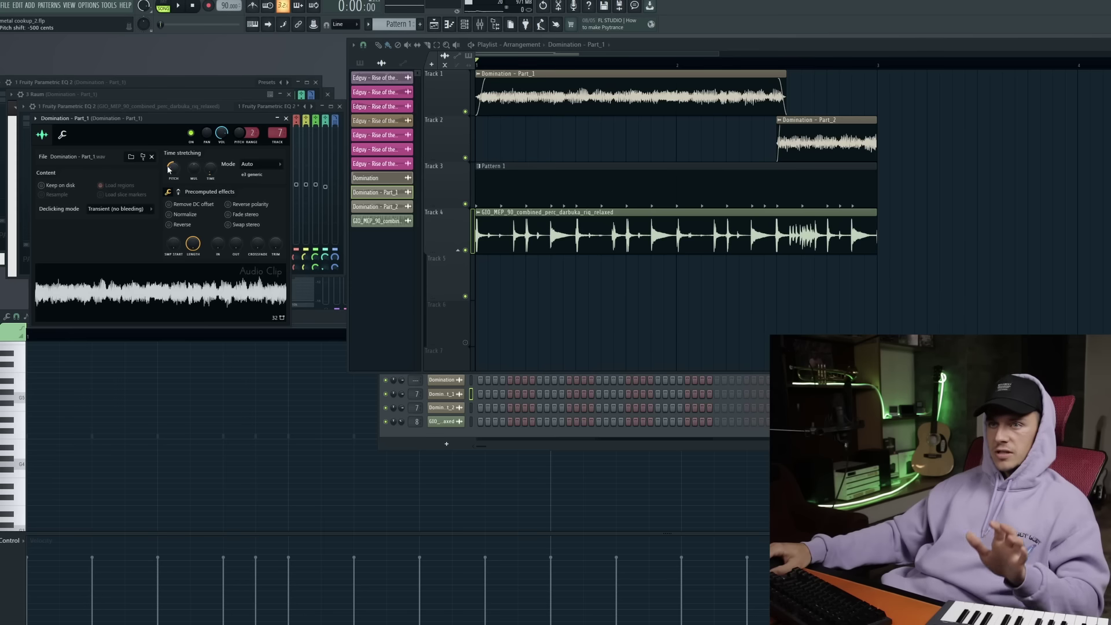
pyautogui.click(184, 176)
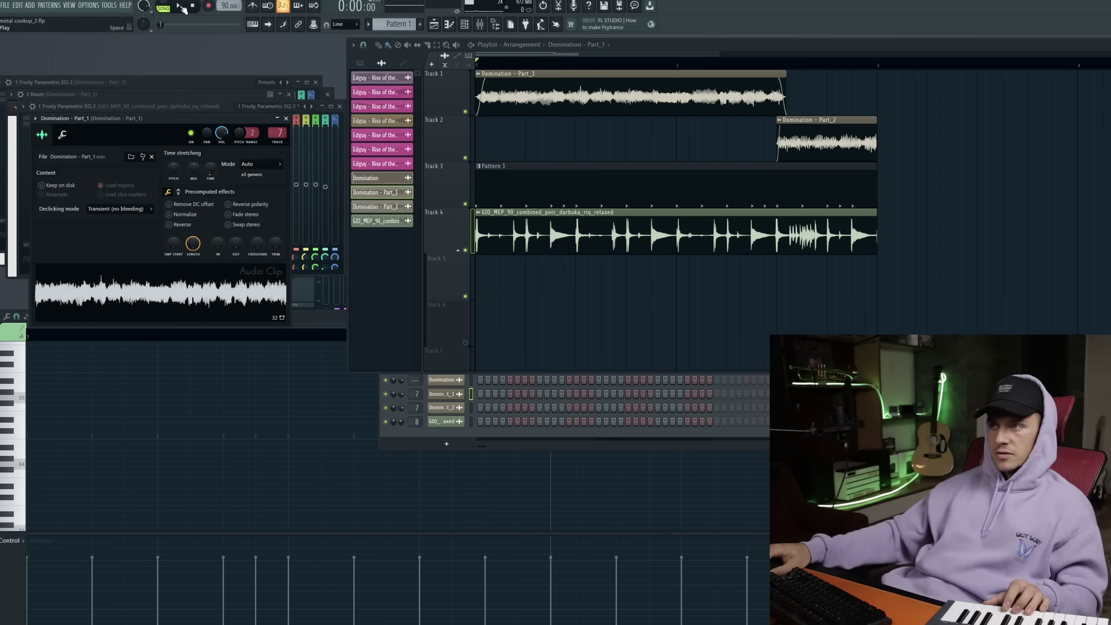
pyautogui.press('space')
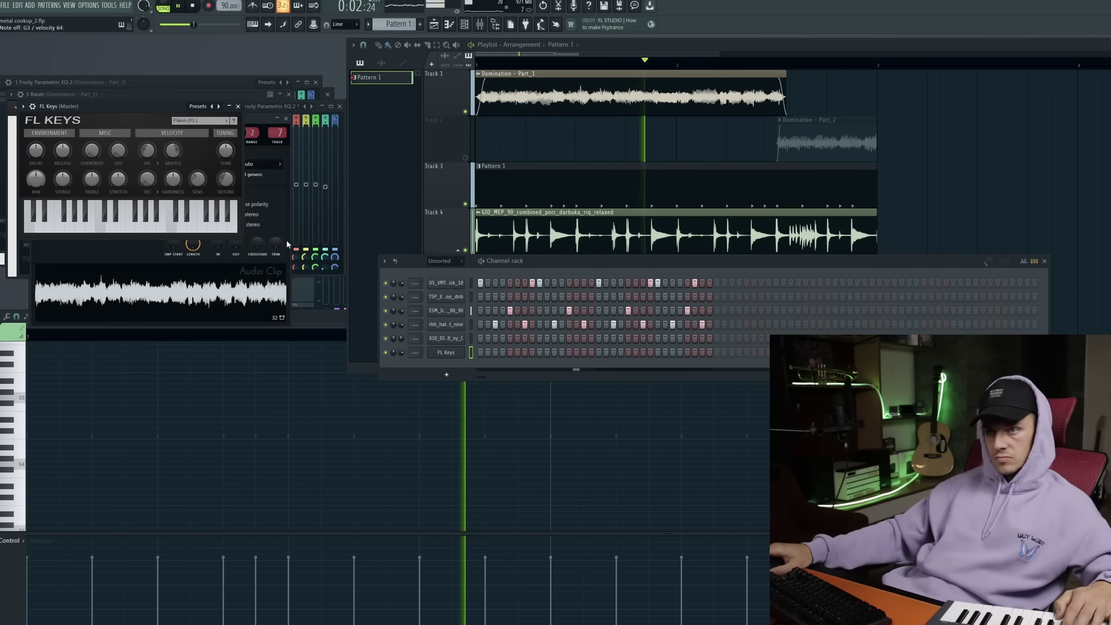
# - Add the UZ_808_street_C sample as a new channel below FL Keys and audition it with the loop
pyautogui.click(445, 339)
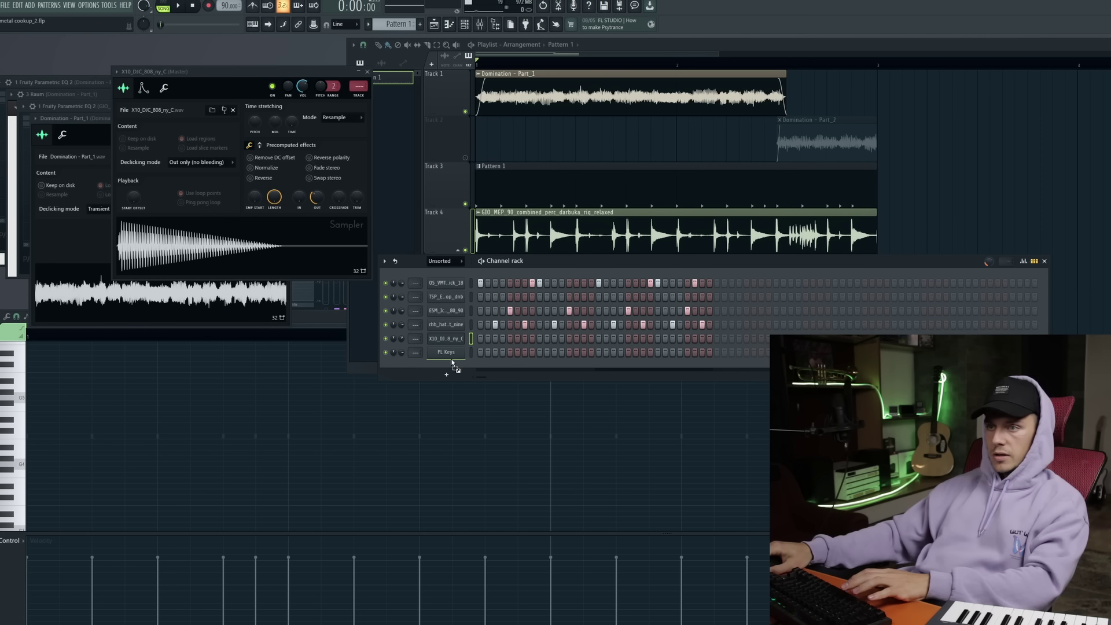
pyautogui.moveTo(452, 361); pyautogui.dragTo(450, 361)
pyautogui.press('space')
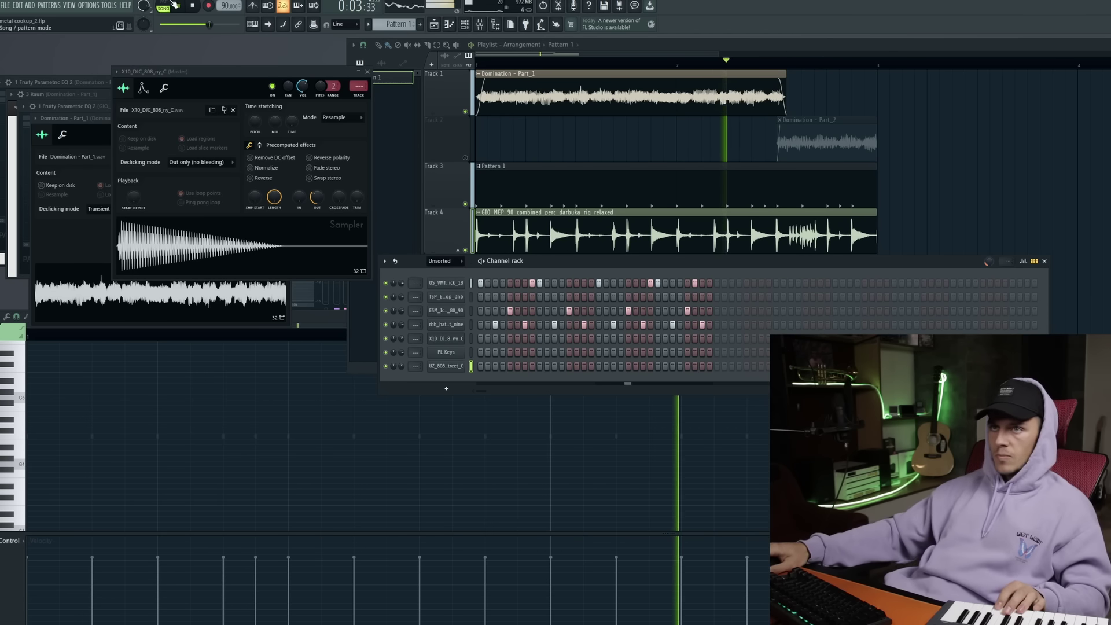
pyautogui.press('space')
pyautogui.click(698, 96)
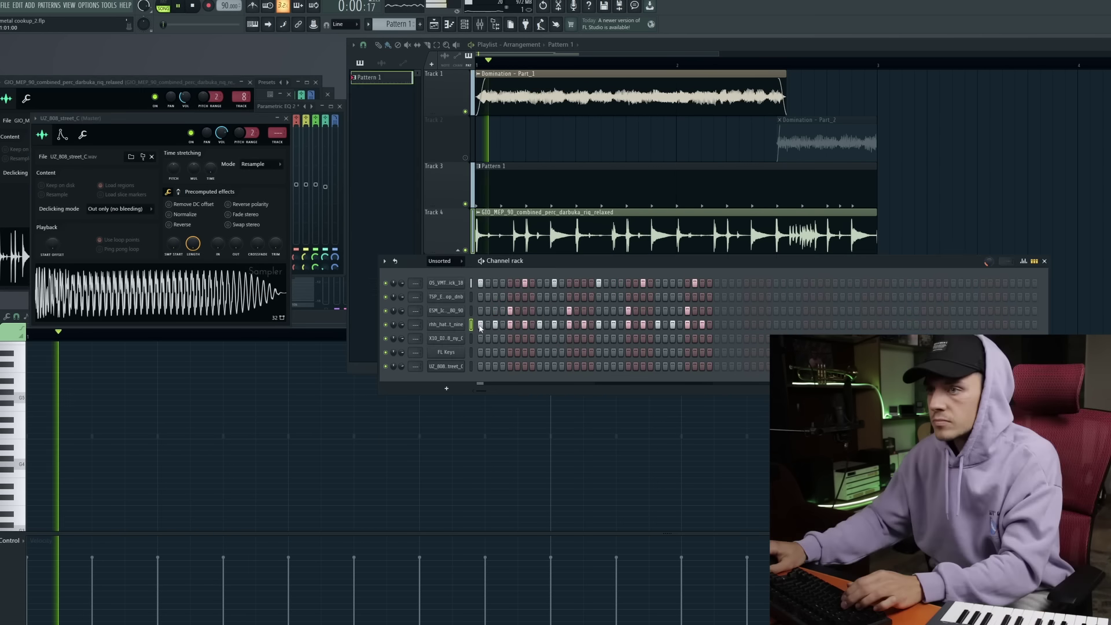
# - Clone the closed hi-hat channel and copy its step pattern into the clone
pyautogui.rightClick(450, 326)
pyautogui.press('c')
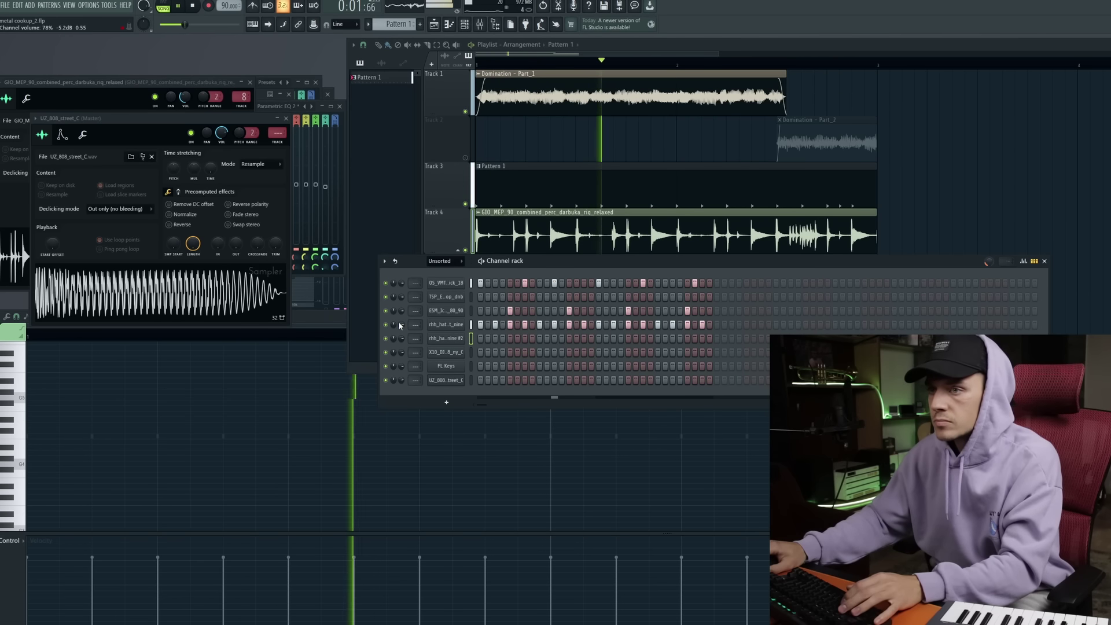
pyautogui.rightClick(453, 327)
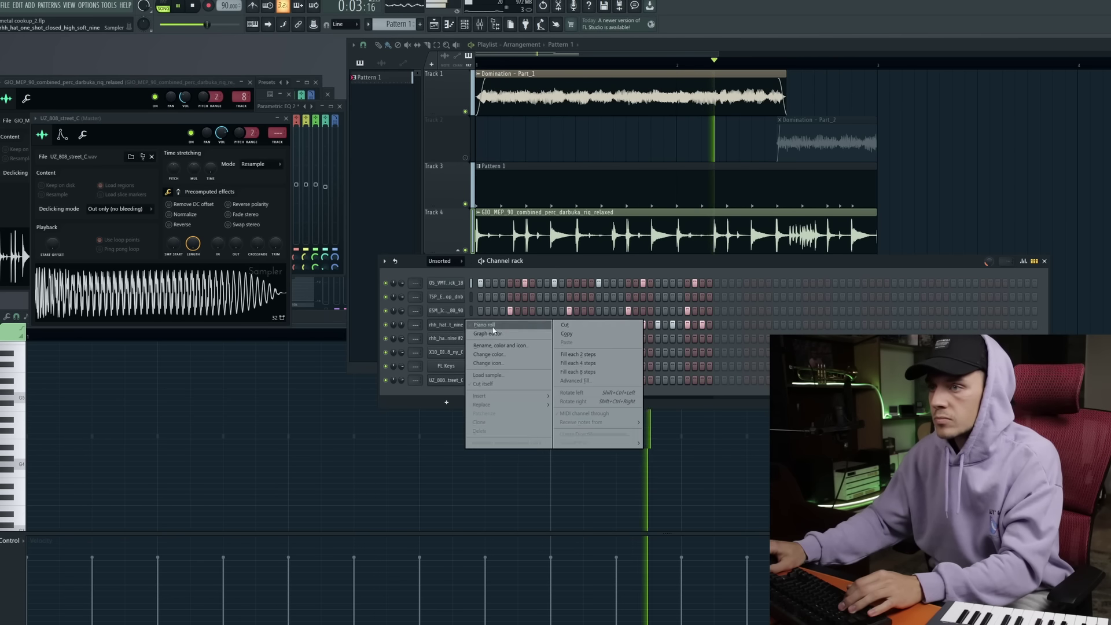
pyautogui.click(598, 334)
pyautogui.rightClick(456, 338)
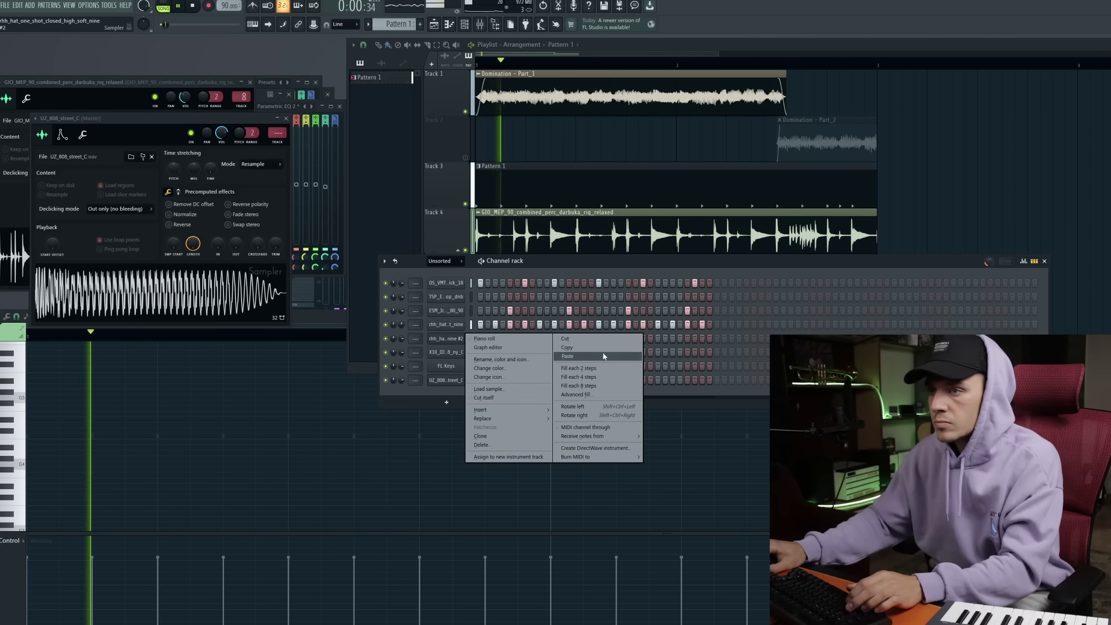
pyautogui.click(603, 354)
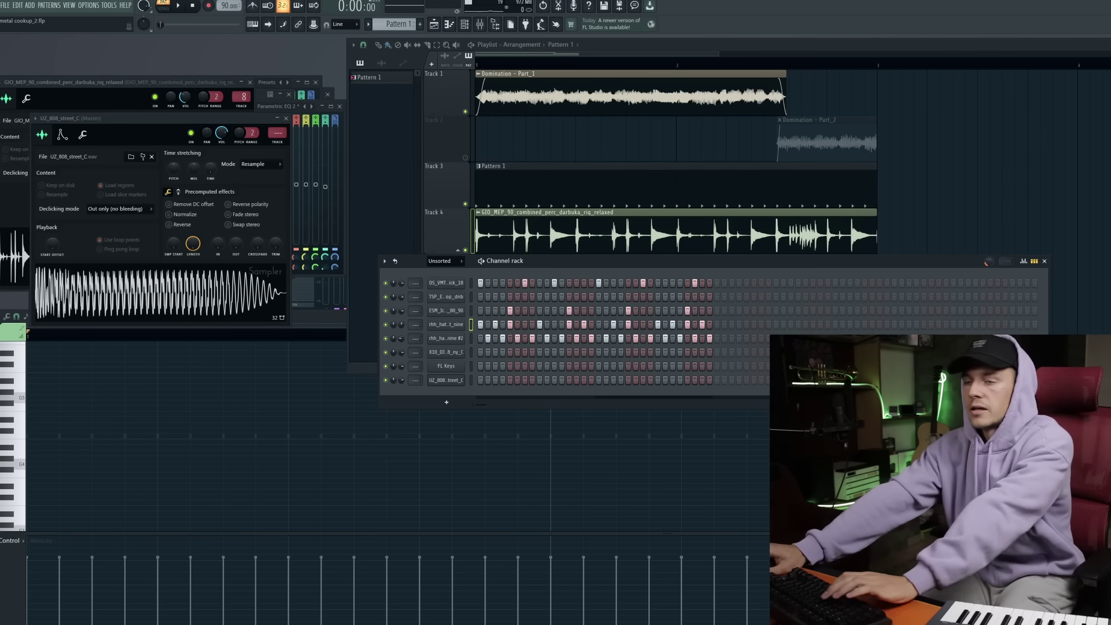
# - Draw D#5 notes for UZ_808_street_C at the start of bar 1, at step 7 and at the start of bar 2
pyautogui.press('space')
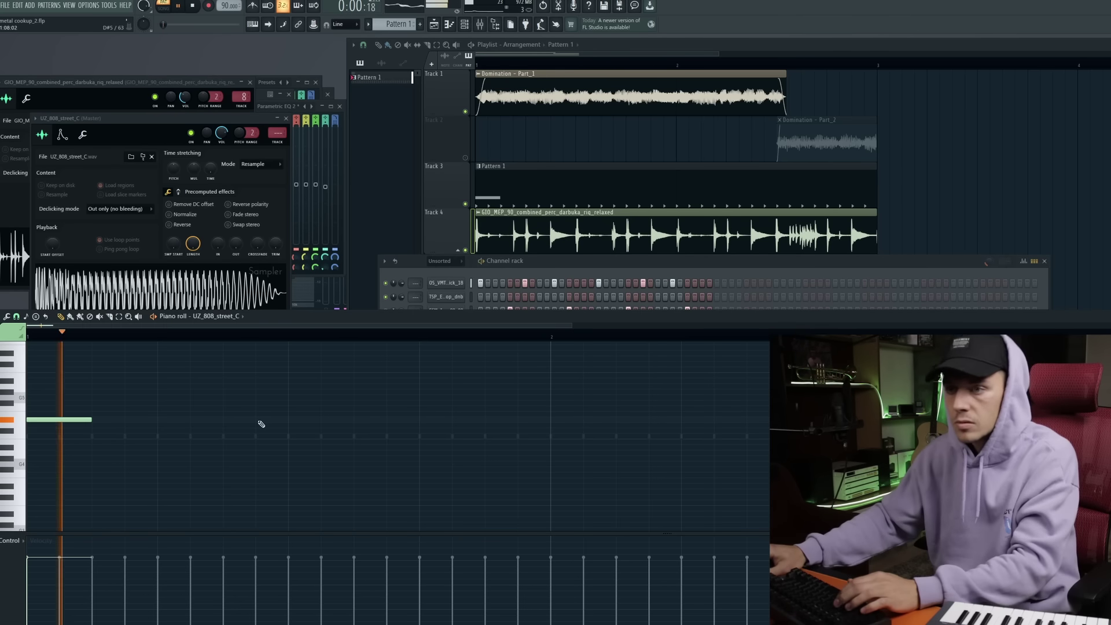
pyautogui.click(259, 422)
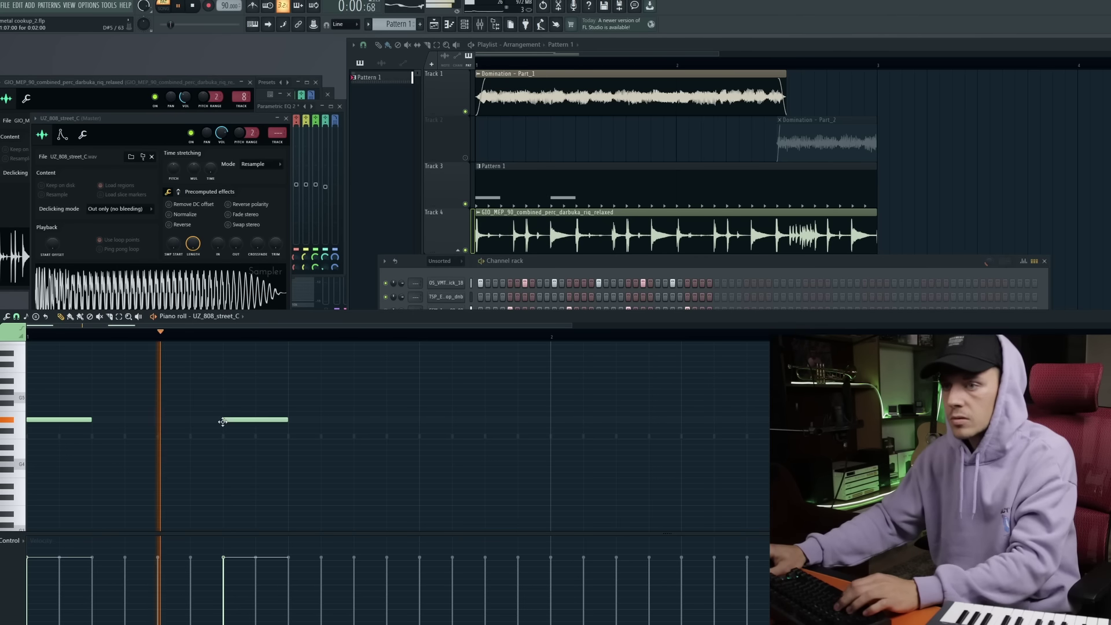
pyautogui.click(559, 424)
# - Lengthen all the 808 notes to six steps and add a fourth D#5 note at step 7 of bar 2
pyautogui.hotkey('ctrl', 'a')
pyautogui.press('space')
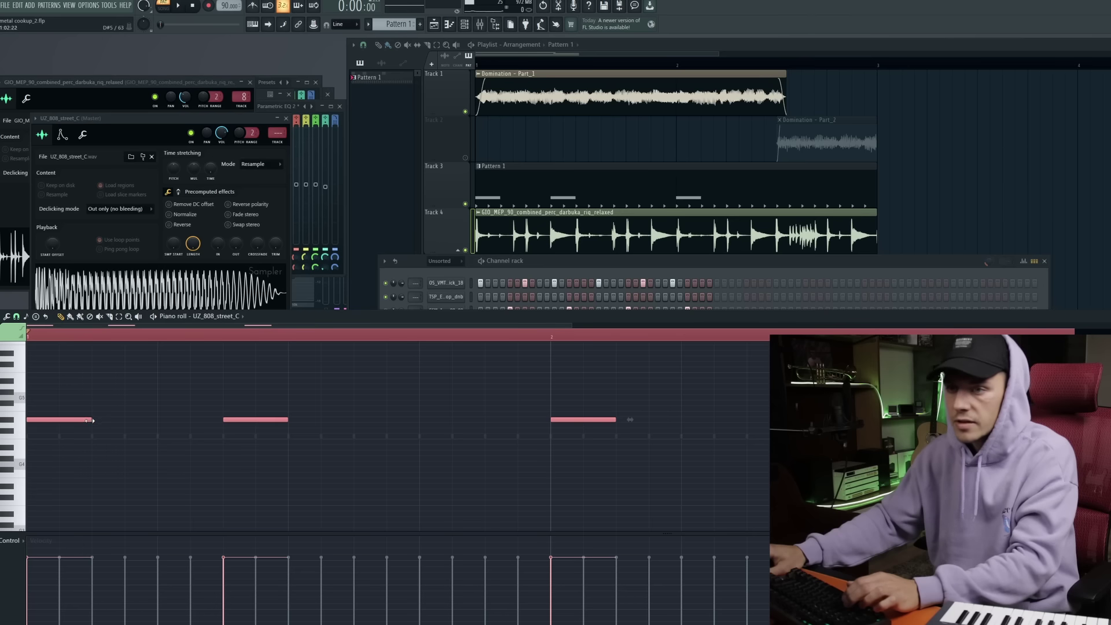
pyautogui.moveTo(91, 420); pyautogui.dragTo(222, 426)
pyautogui.hotkey('ctrl', 'd')
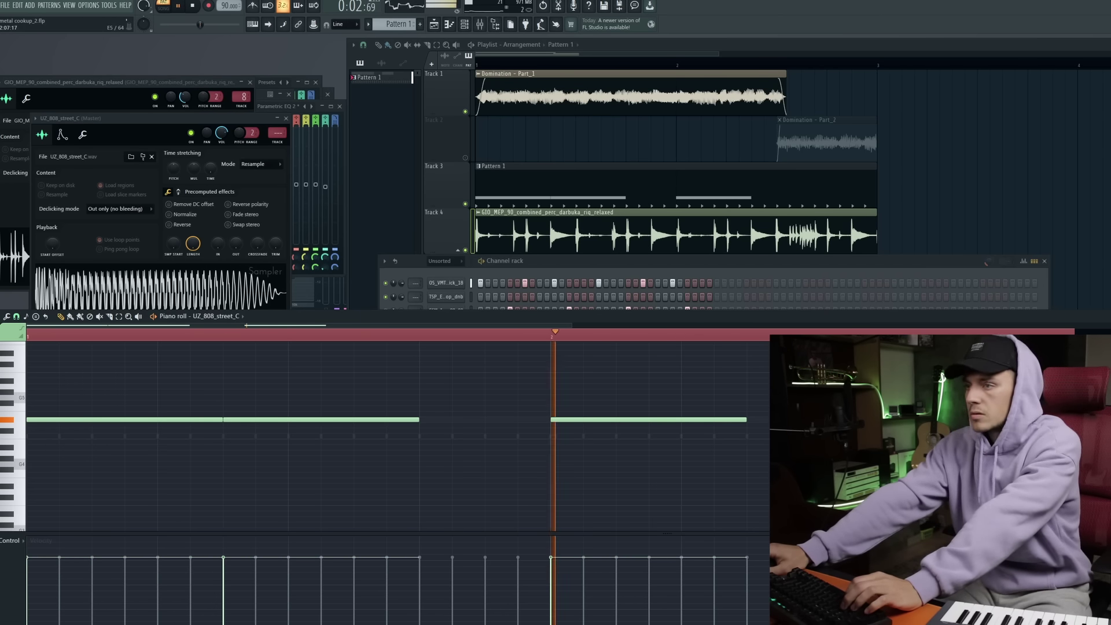
pyautogui.click(756, 420)
pyautogui.press('Escape')
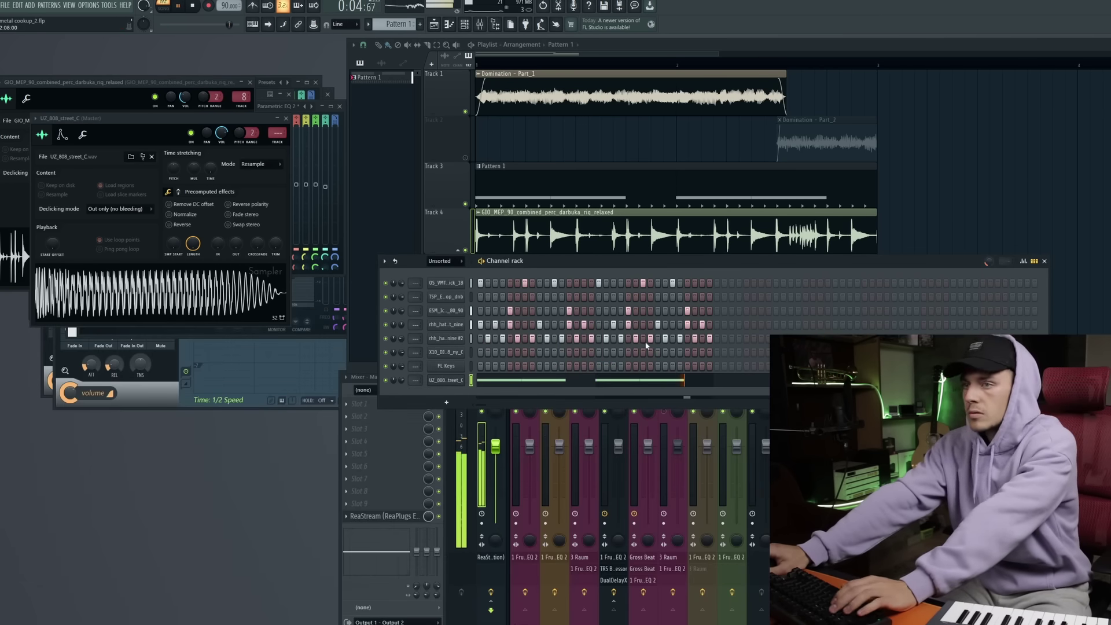
# - Play the loop from the start to audition the 808 line with the sample and drums
pyautogui.press('space')
pyautogui.press('Escape')
pyautogui.press('space')
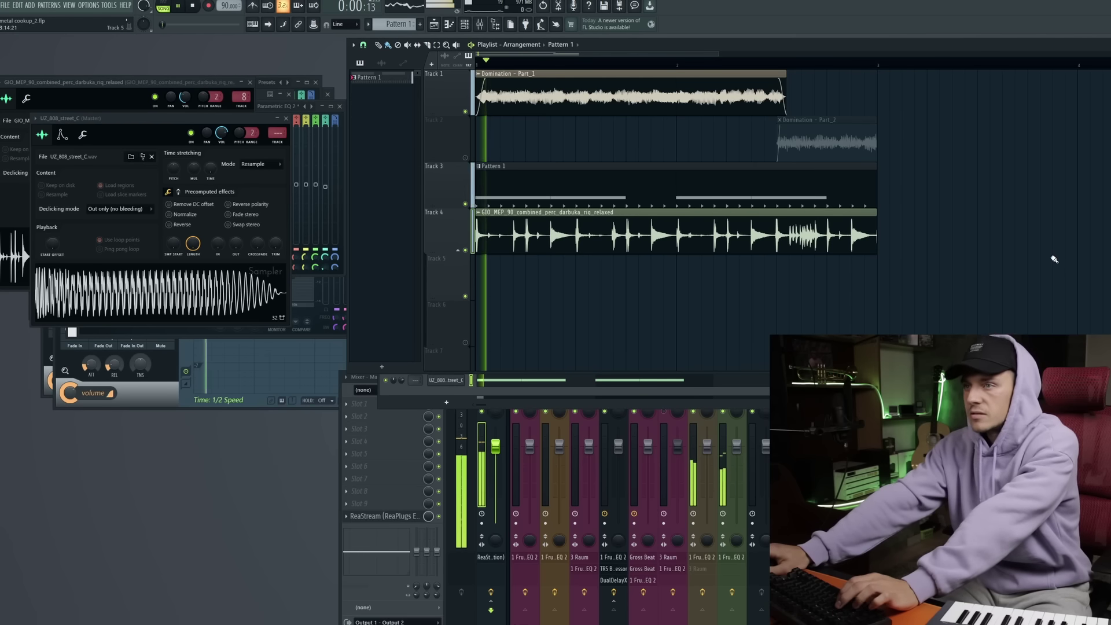
pyautogui.press('space')
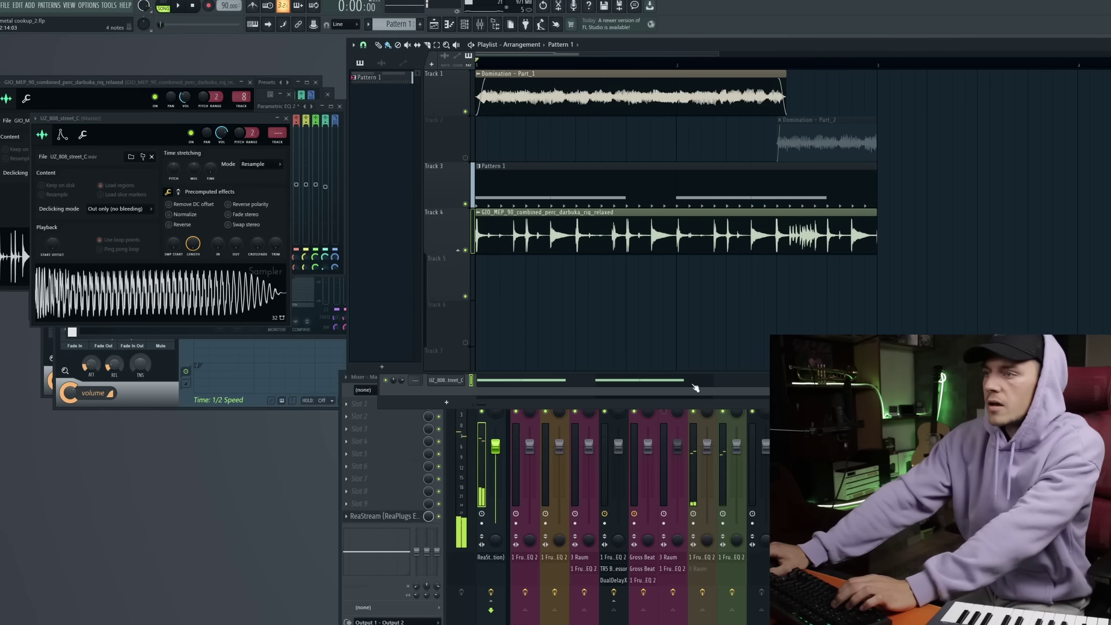
# - Rename the drum channels kick, snare, hat1 and hat 2, and delete the unused TSP and FL Keys channels
pyautogui.press('F9')
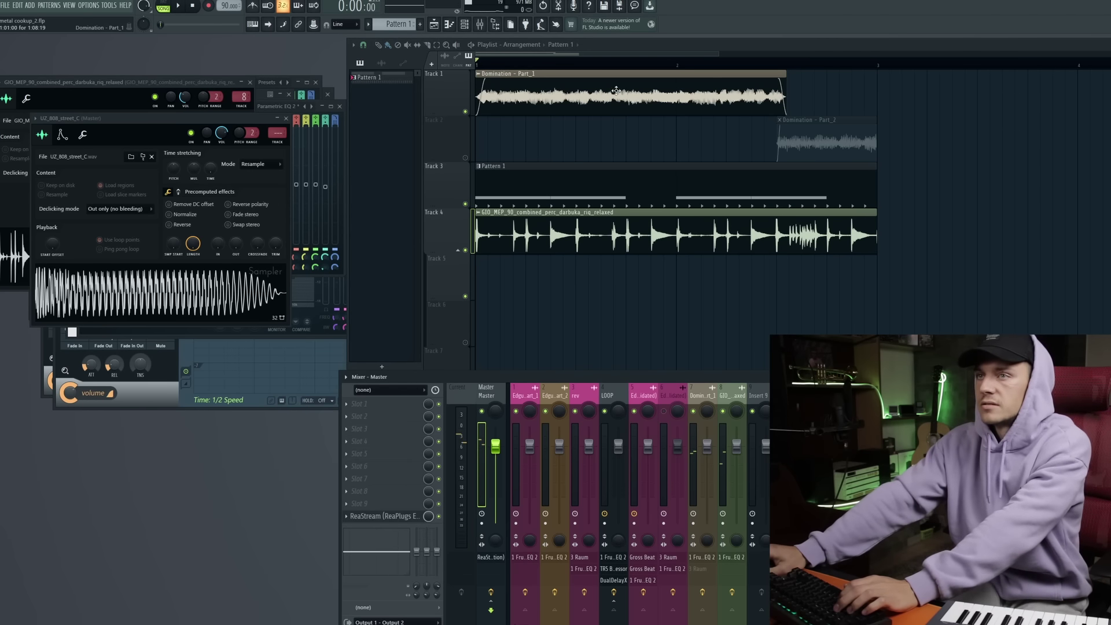
pyautogui.click(465, 26)
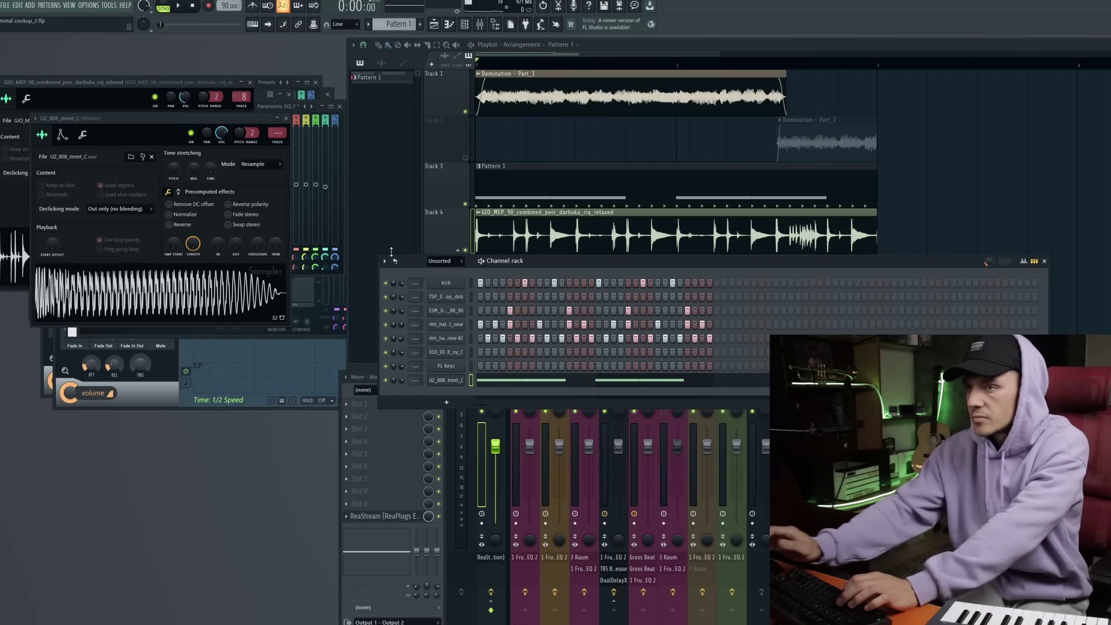
pyautogui.click(465, 325)
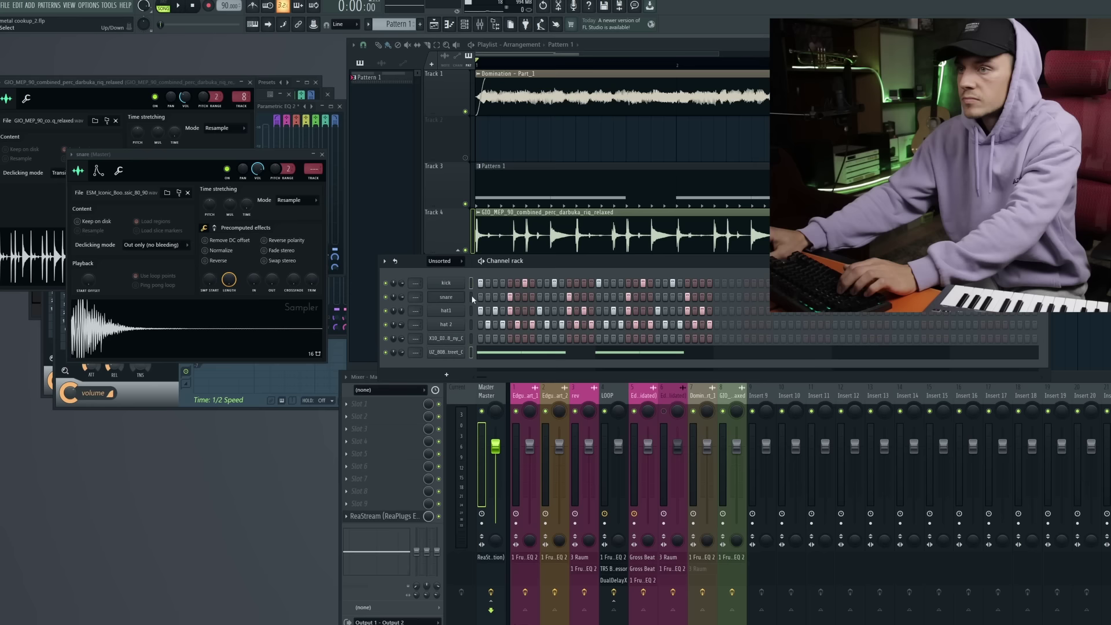
# - Route the four drum channels to mixer tracks 9 to 12 and name mixer track 13 Drums
pyautogui.click(875, 392)
pyautogui.click(884, 391)
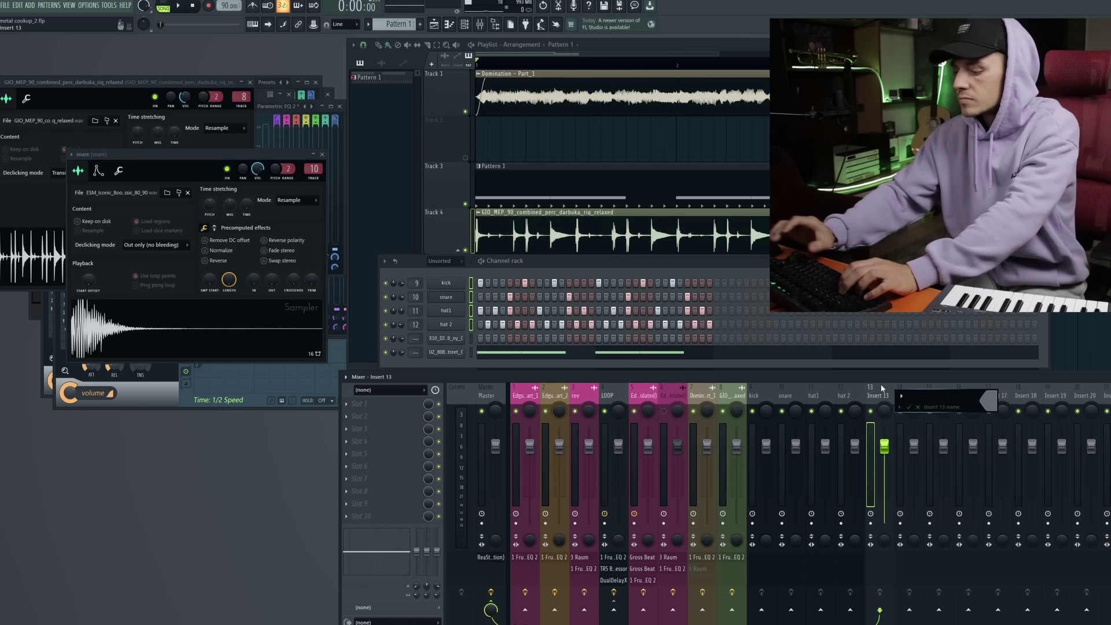
pyautogui.press('F2')
pyautogui.write('Drums')
pyautogui.press('Return')
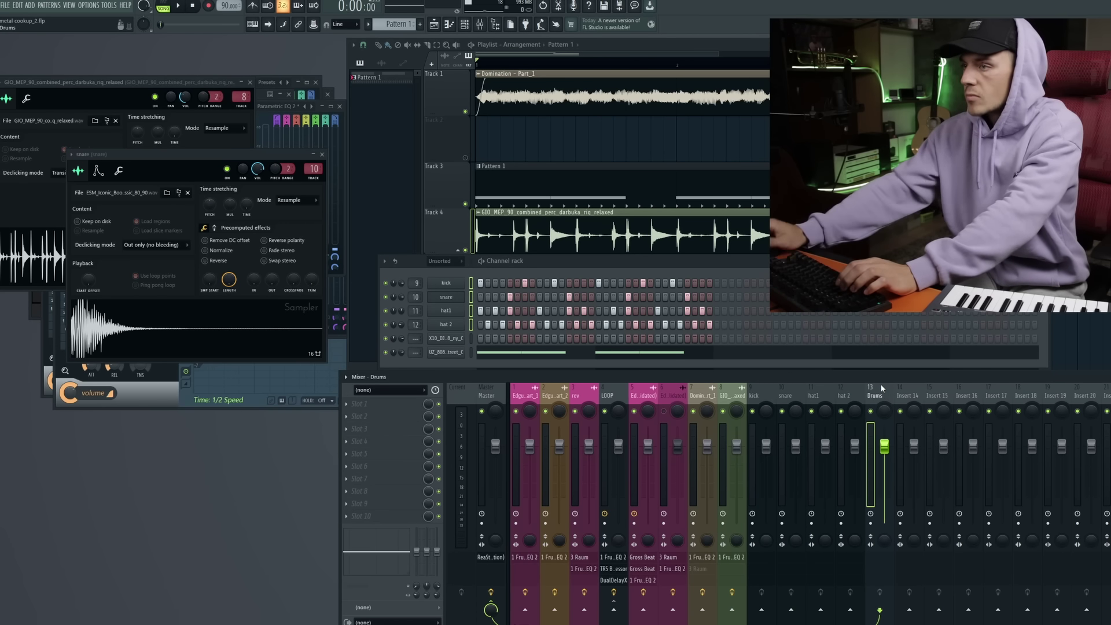
# - Route the kick, snare, hat1 and hat 2 mixer tracks into the Drums track and check it in playback
pyautogui.moveTo(754, 396); pyautogui.dragTo(838, 396)
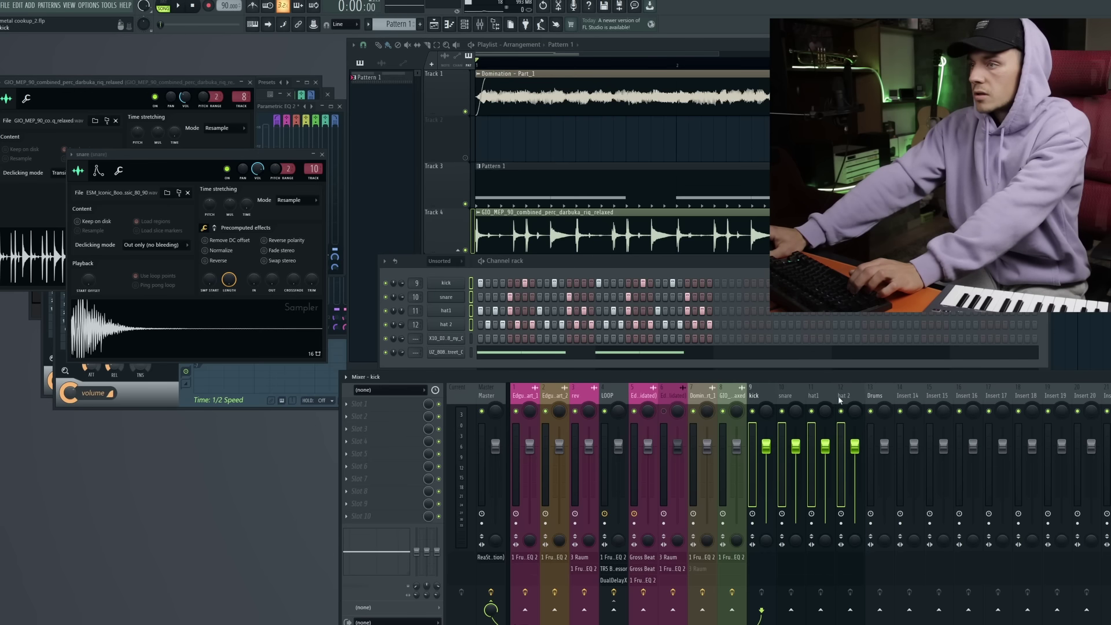
pyautogui.click(874, 390)
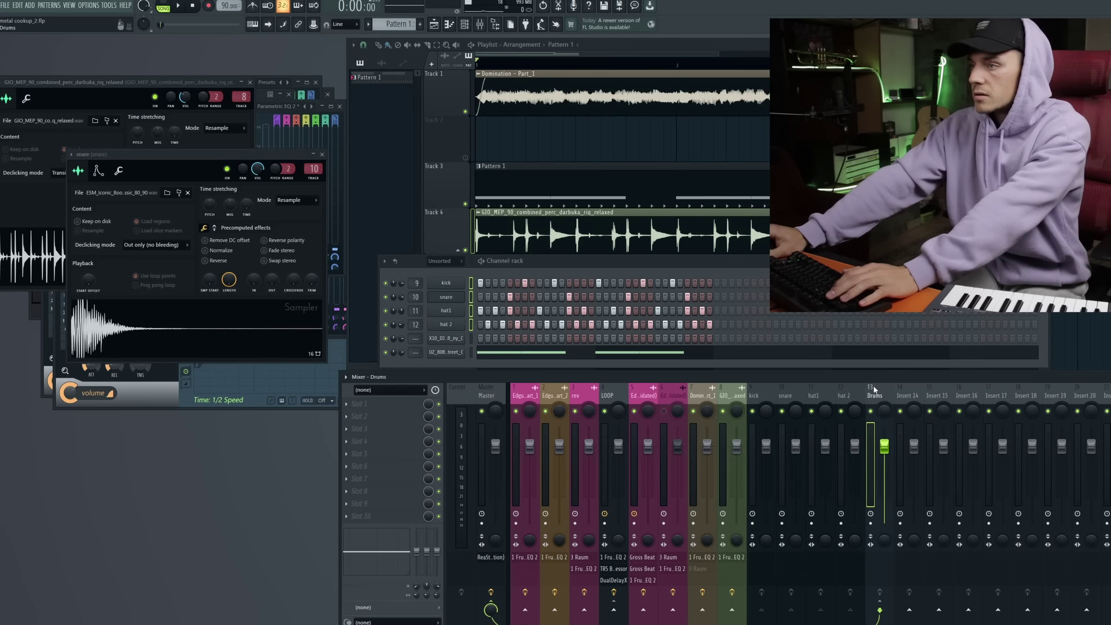
pyautogui.press('space')
pyautogui.press('s')
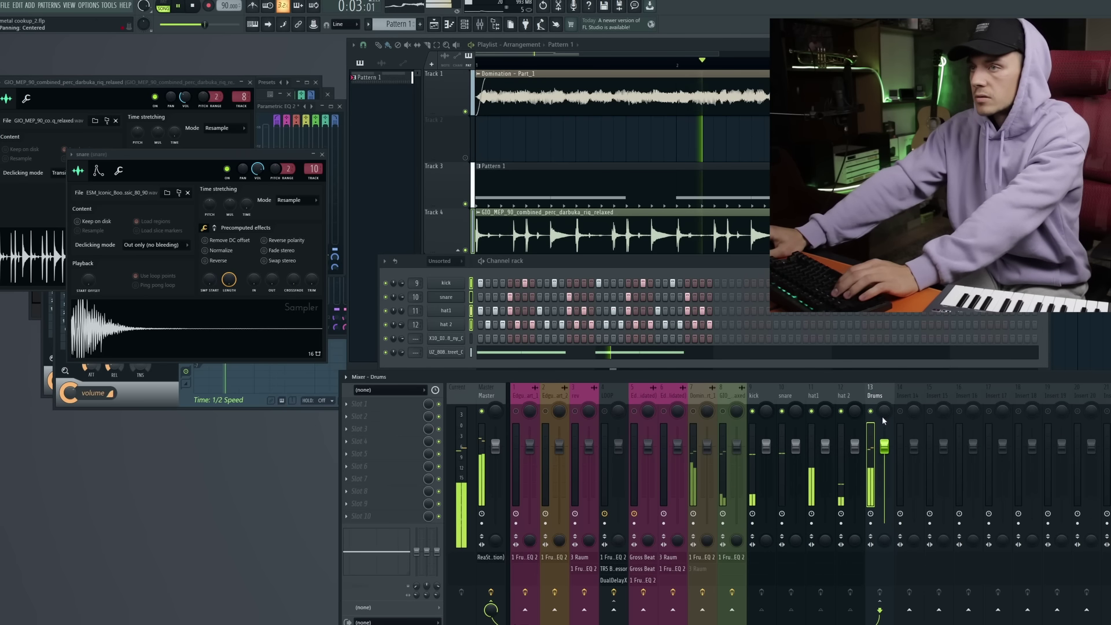
pyautogui.press('space')
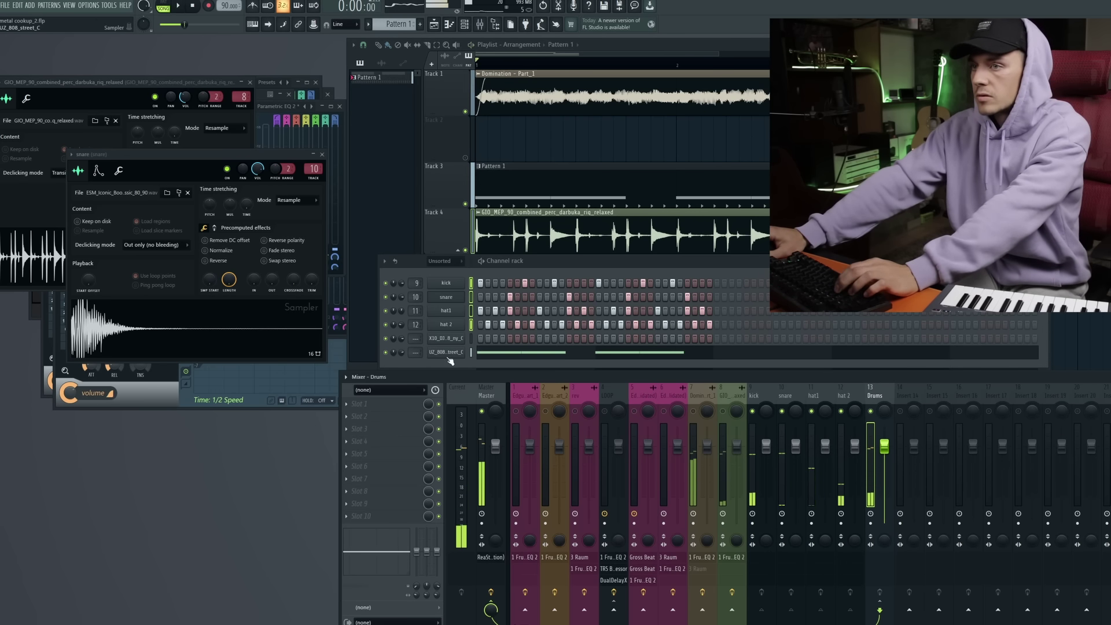
# - Rename the UZ_808_street_C channel 808 and route it to mixer track 14
pyautogui.click(446, 352)
pyautogui.write('808')
pyautogui.press('Return')
pyautogui.hotkey('ctrl', 'l')
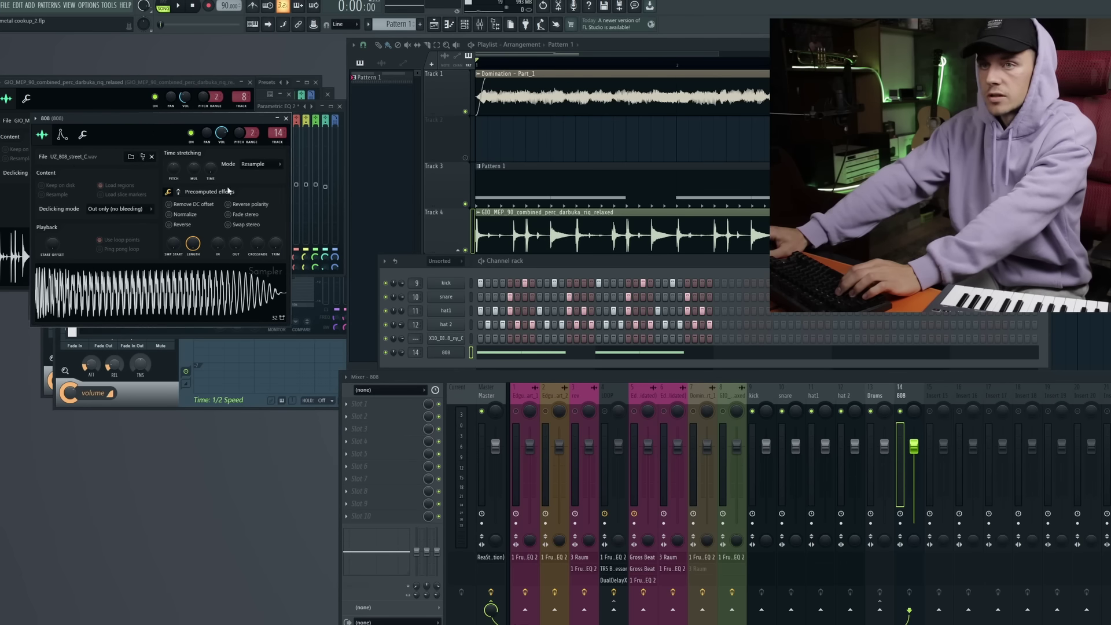
# - Shape the 808's volume envelope with a long hold and a 10% predelay while playing the loop
pyautogui.click(63, 136)
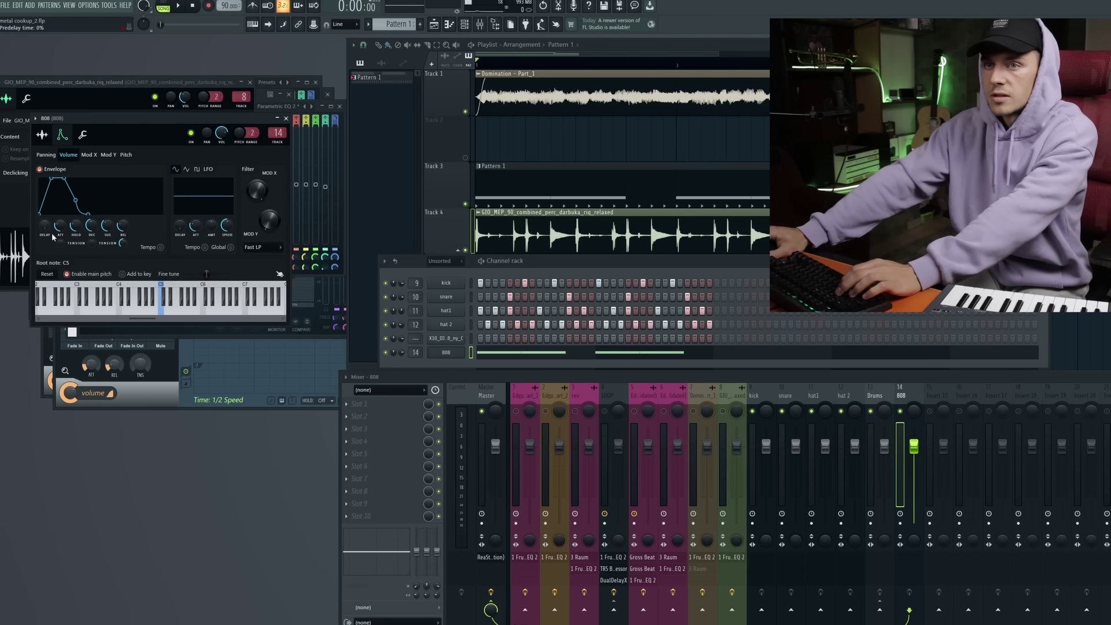
pyautogui.press('space')
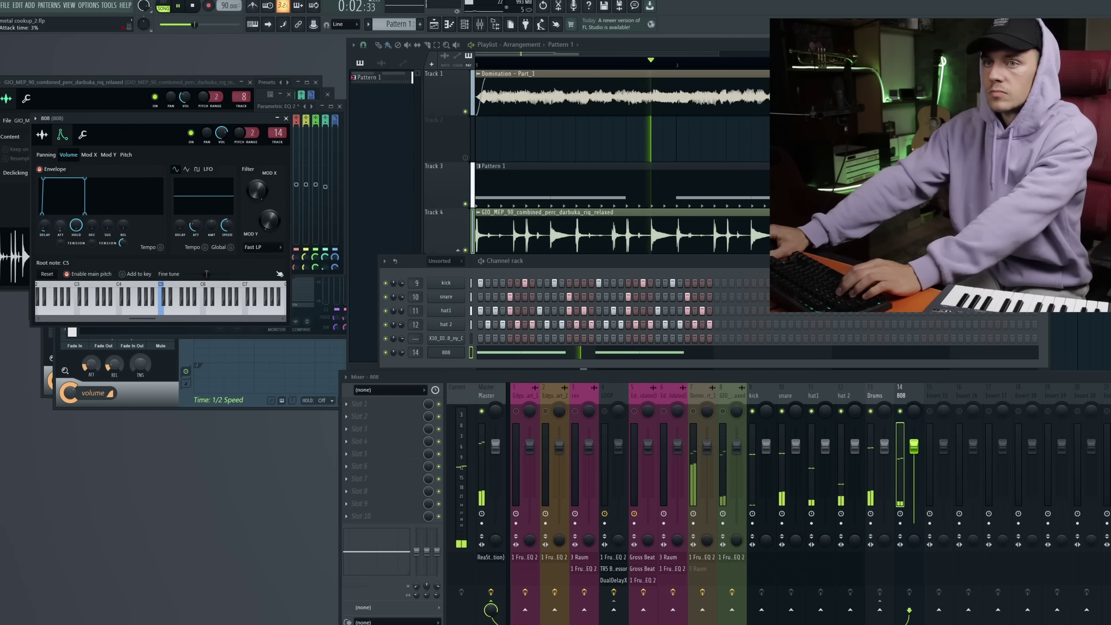
pyautogui.moveTo(44, 226); pyautogui.dragTo(45, 221)
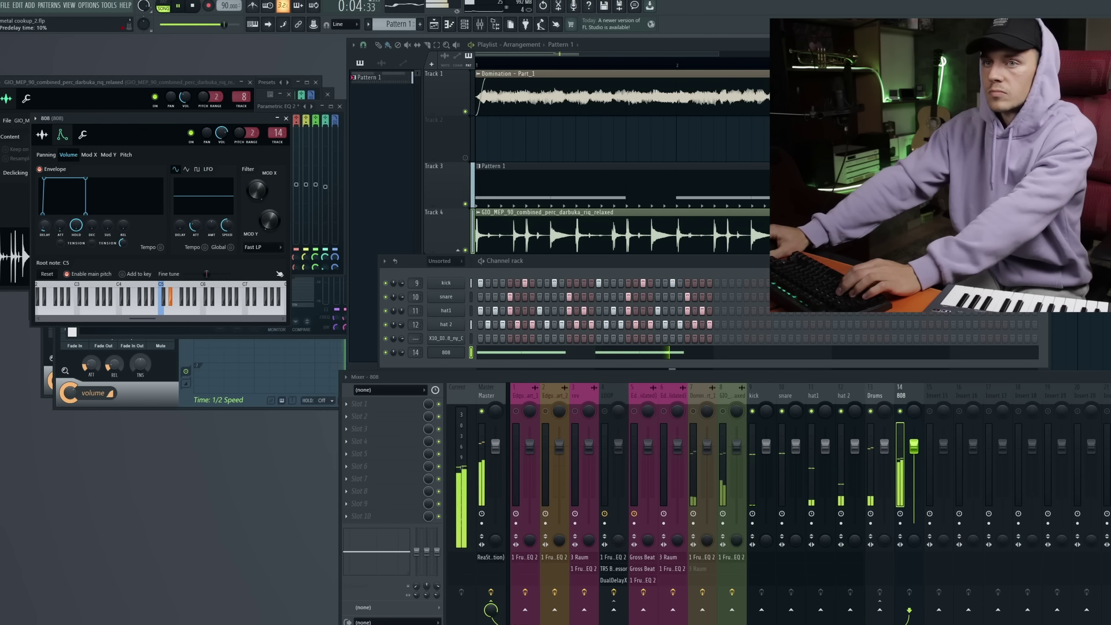
pyautogui.click(876, 406)
pyautogui.press('space')
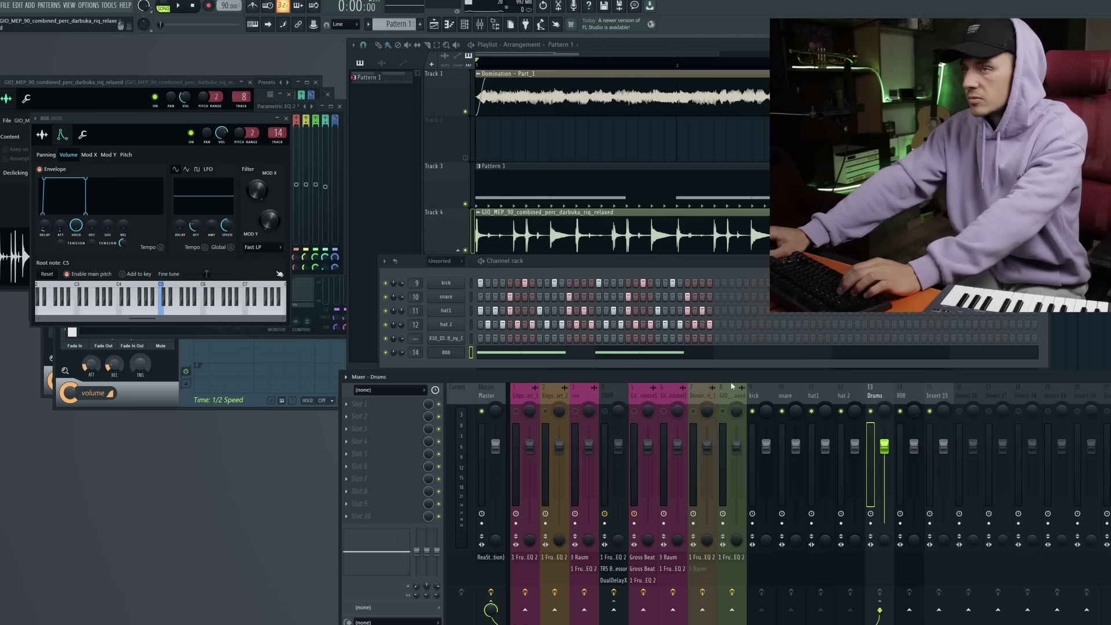
# - Reset mixer tracks 1 to 6, left over from the Edguy sample, to default
pyautogui.doubleClick(563, 84)
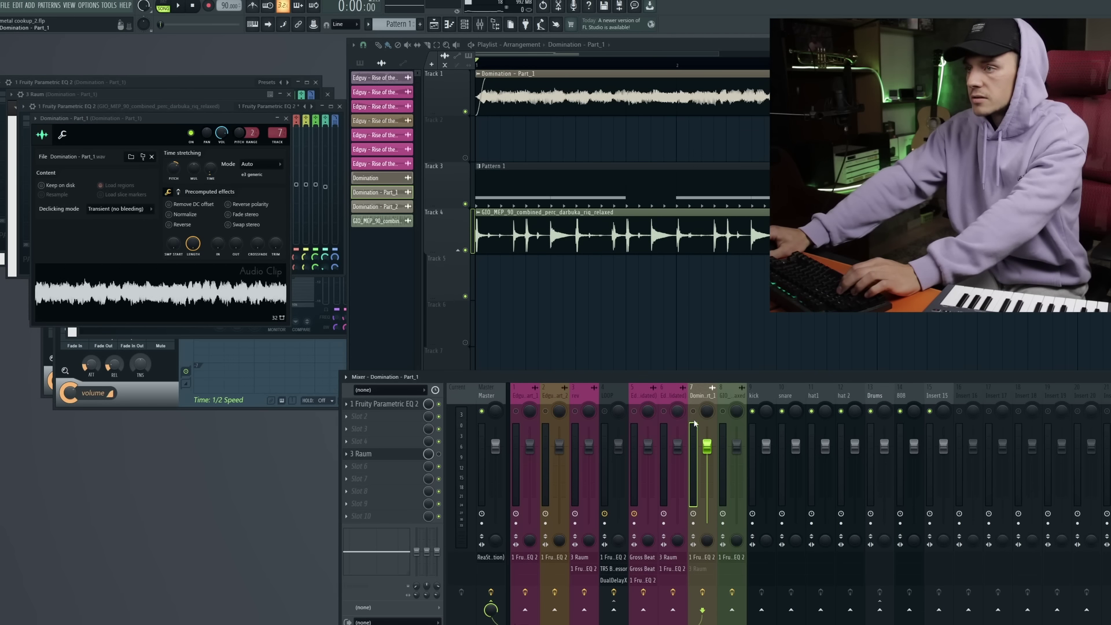
pyautogui.moveTo(530, 394); pyautogui.dragTo(677, 394)
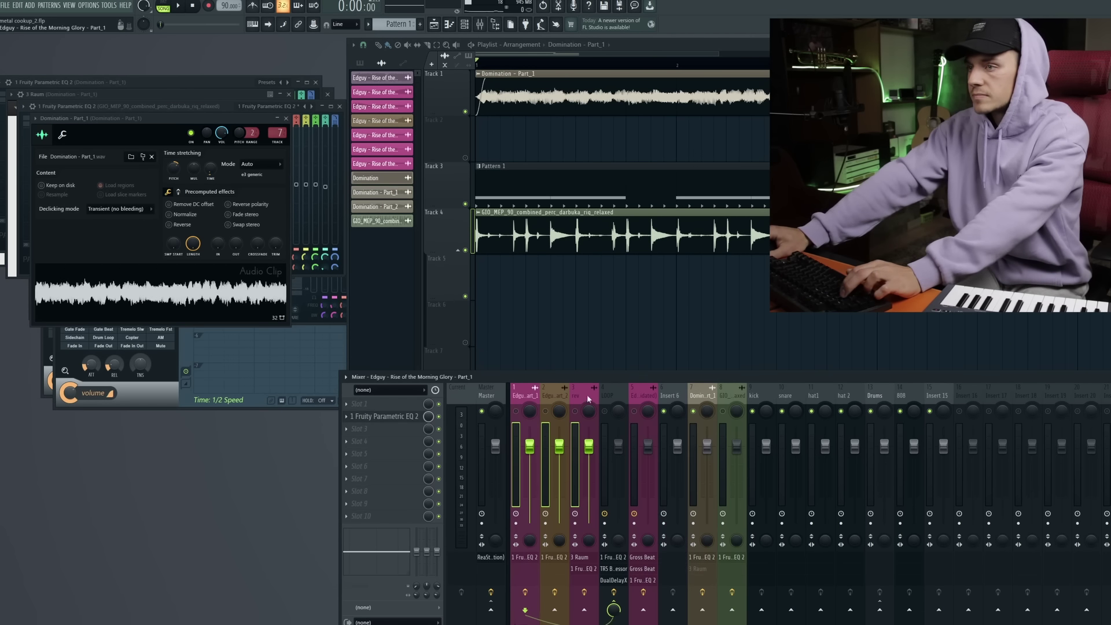
pyautogui.rightClick(685, 394)
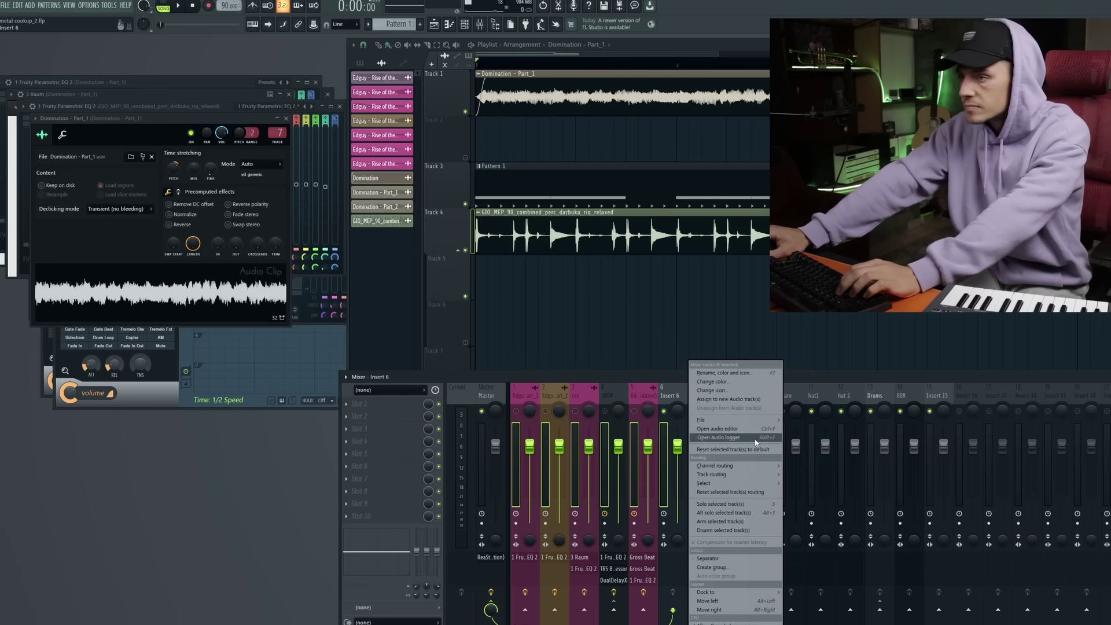
pyautogui.click(759, 451)
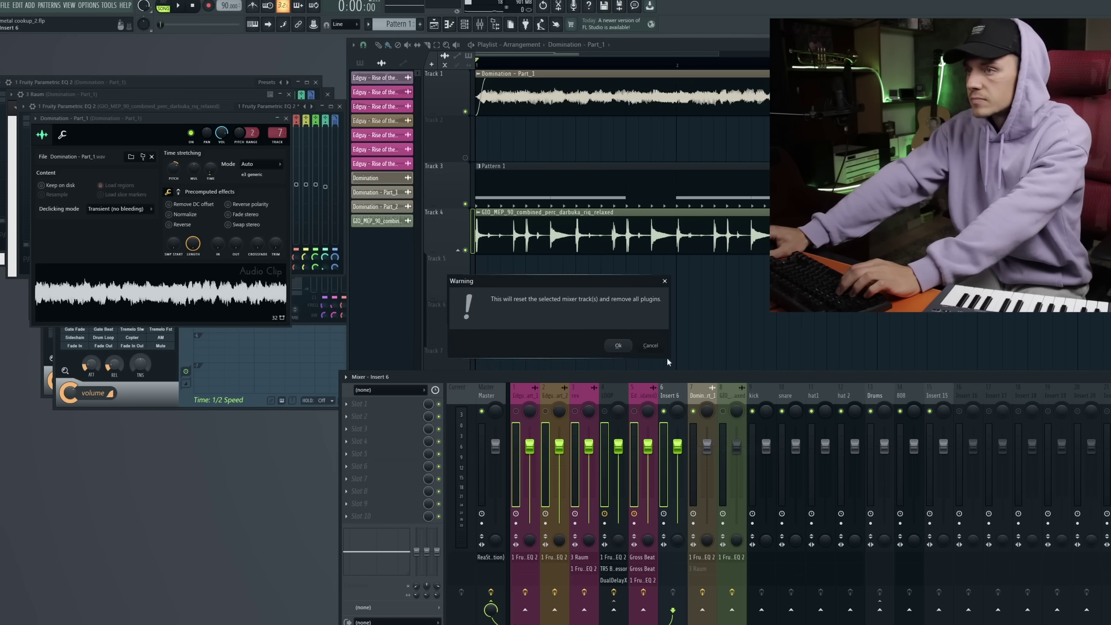
pyautogui.click(619, 345)
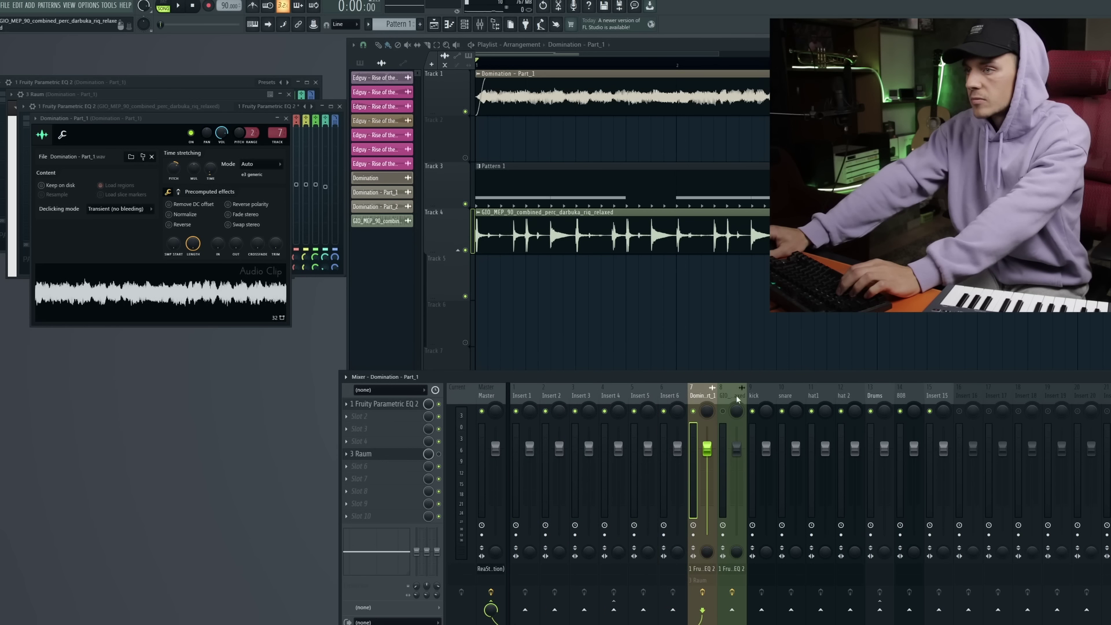
# - Name an empty mixer track KICK SNARE, give it a teal colour and move it to mixer slot 15
pyautogui.click(971, 394)
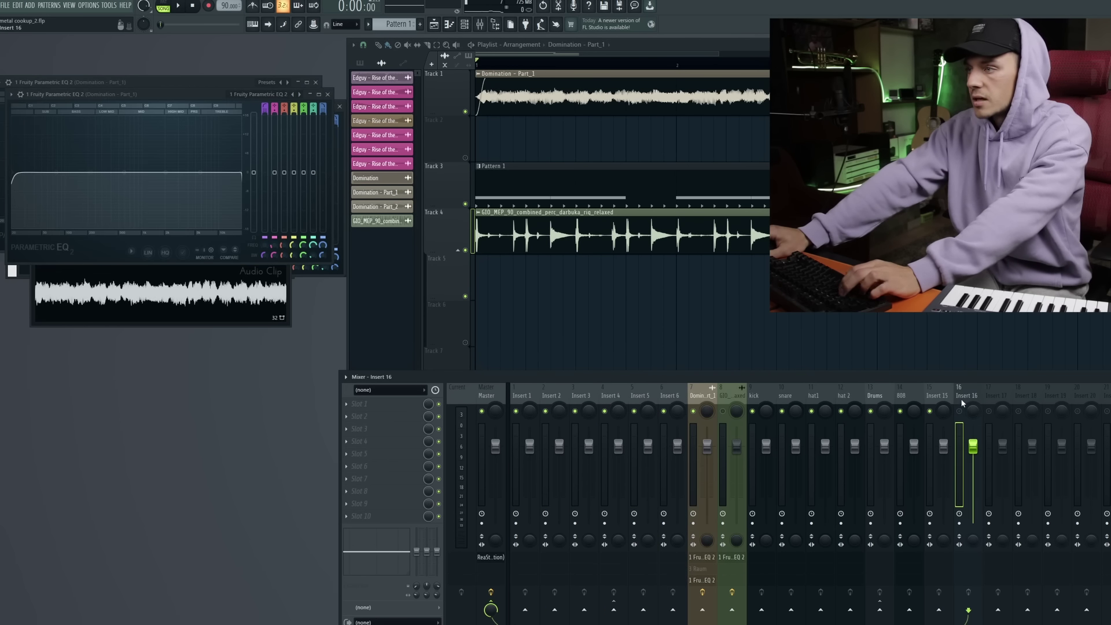
pyautogui.press('F2')
pyautogui.write('KICK SNARE')
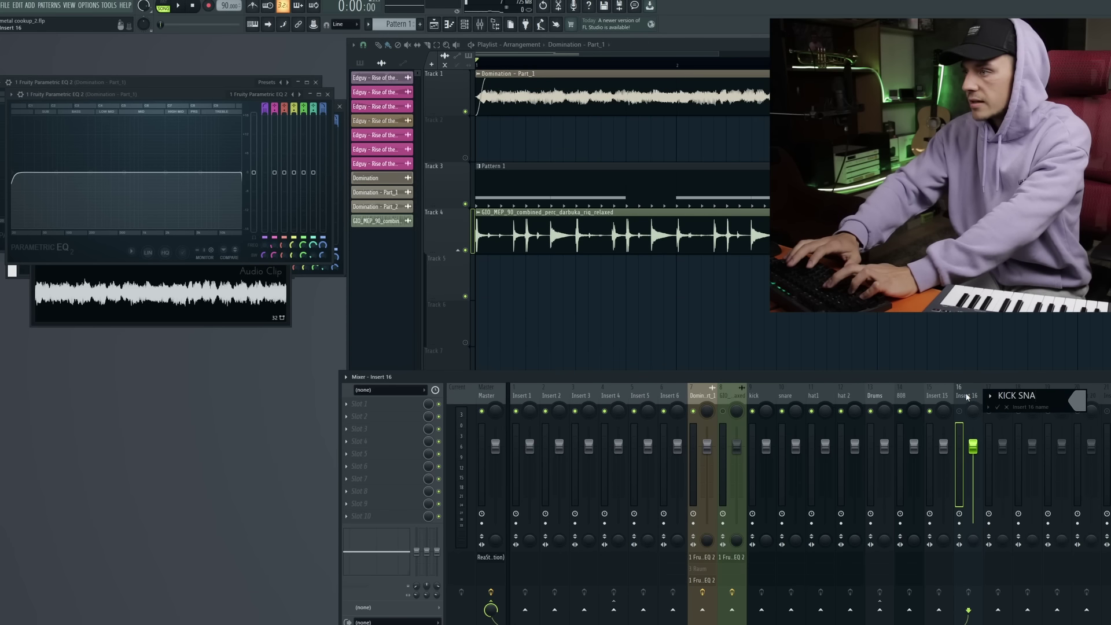
pyautogui.press('Return')
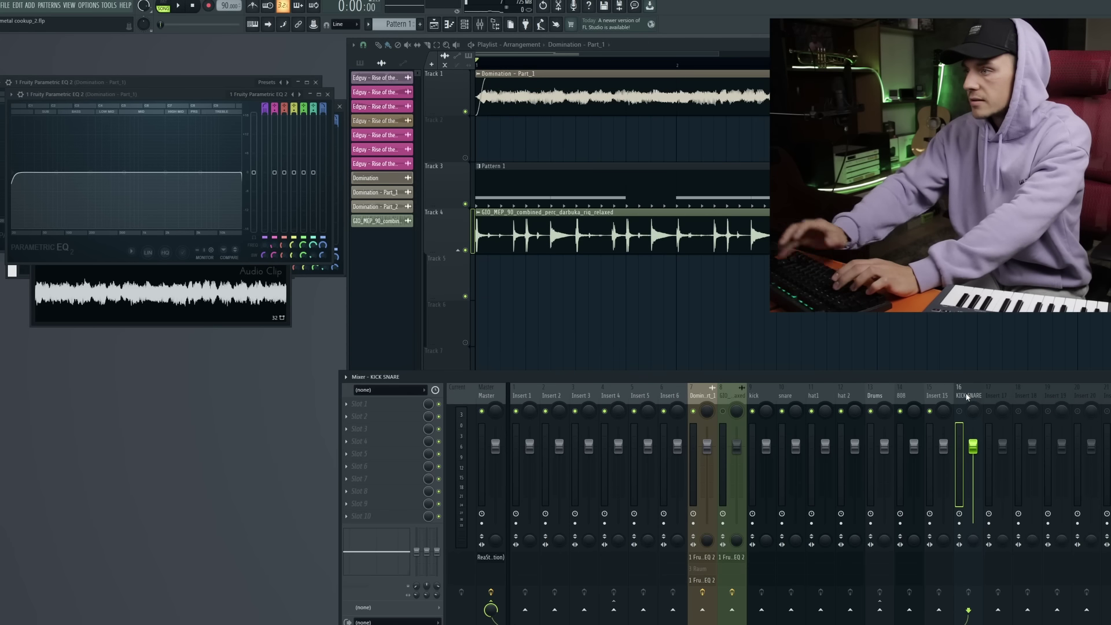
pyautogui.click(756, 400)
pyautogui.click(969, 399)
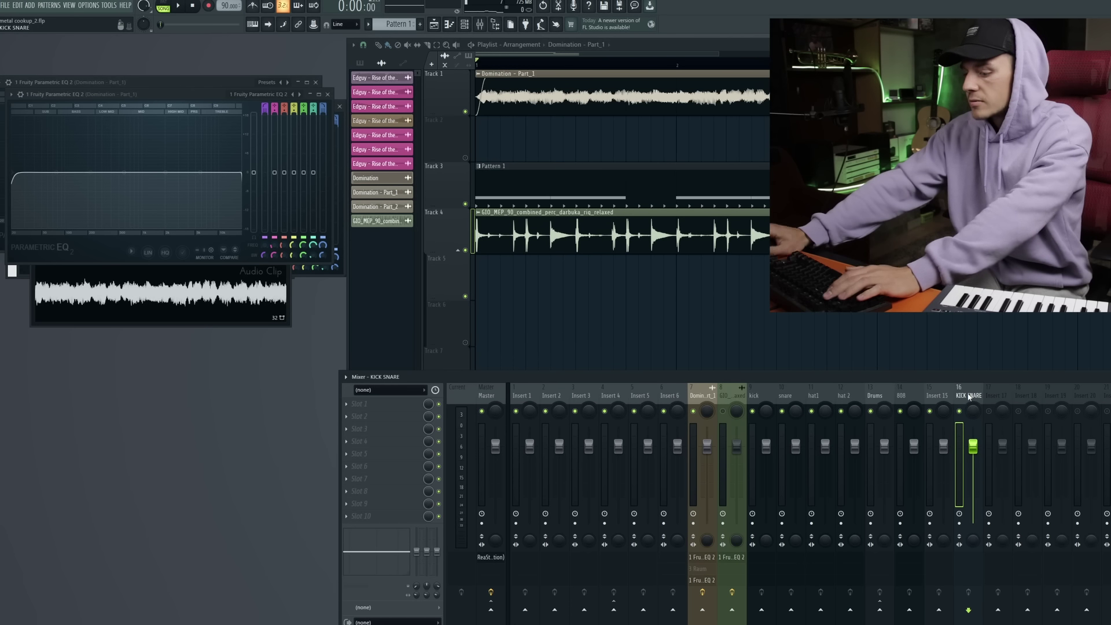
pyautogui.press('F2')
pyautogui.press('F2')
pyautogui.press('Return')
pyautogui.moveTo(969, 397); pyautogui.dragTo(946, 400)
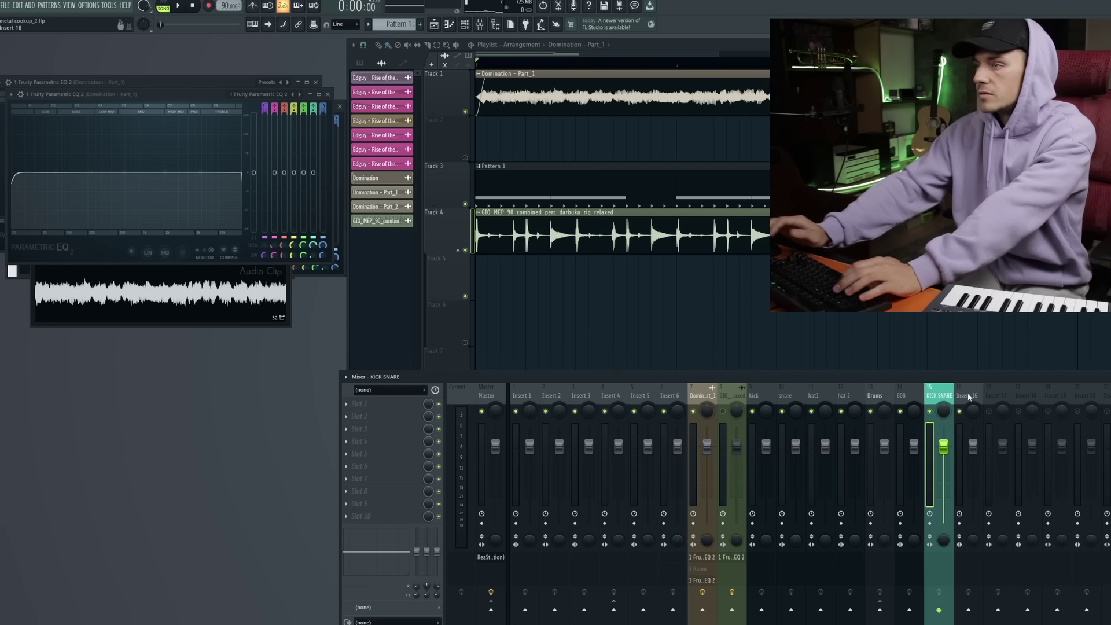
# - Route the kick and snare mixer tracks together into the KICK SNARE track
pyautogui.moveTo(770, 396); pyautogui.dragTo(778, 403)
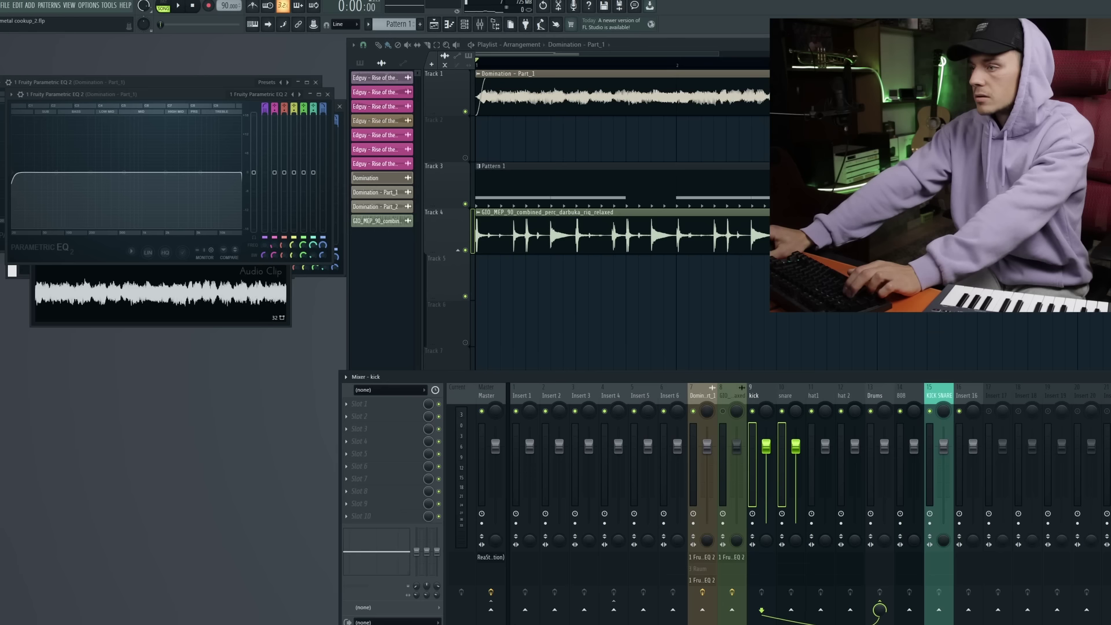
pyautogui.click(940, 610)
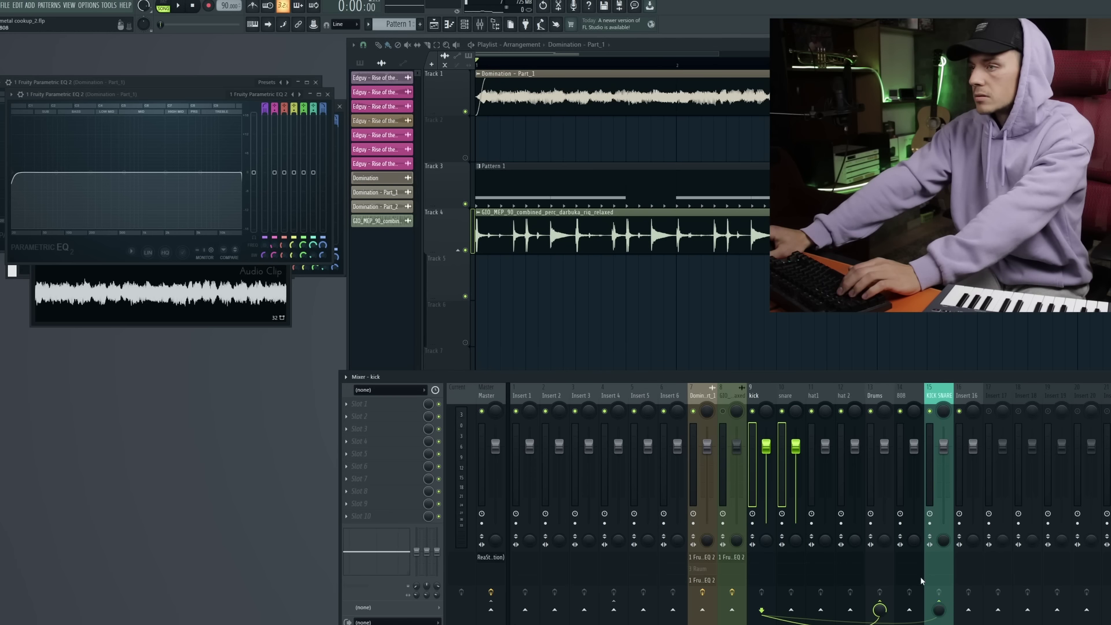
pyautogui.moveTo(935, 382); pyautogui.dragTo(934, 386)
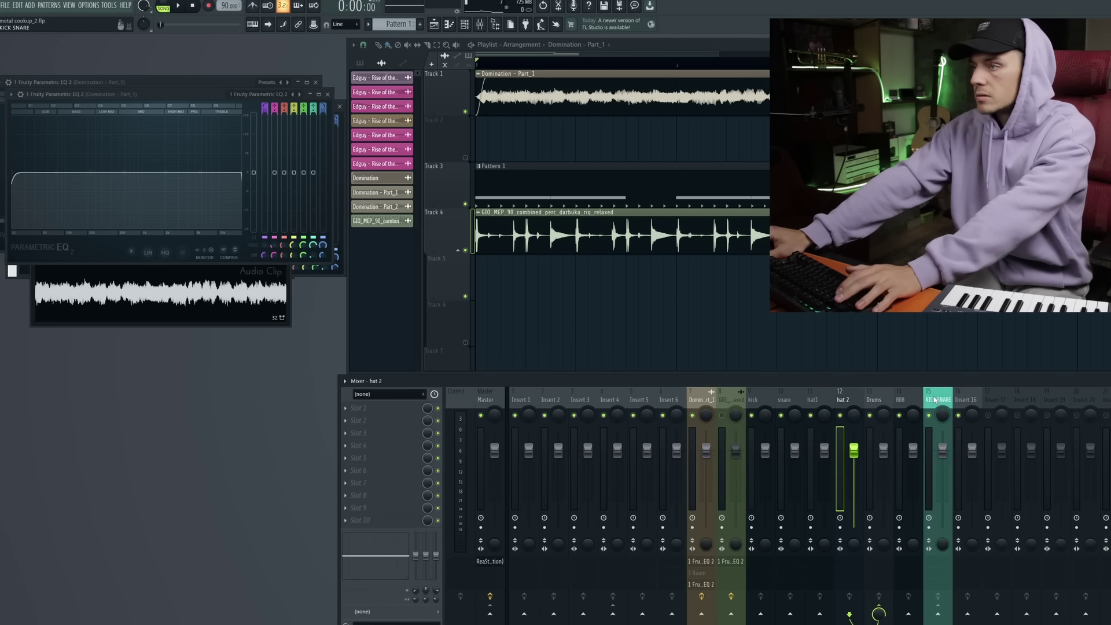
# - Add Fruity Parametric EQ 2 to the KICK SNARE track and check the incoming signal in playback
pyautogui.click(937, 395)
pyautogui.click(366, 410)
pyautogui.click(486, 480)
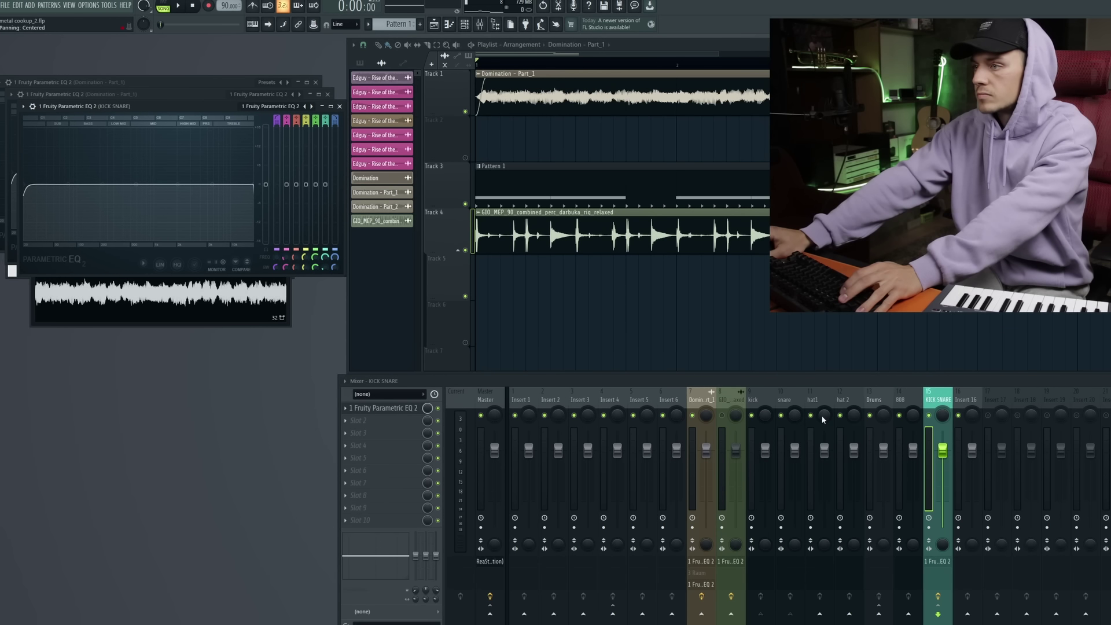
pyautogui.press('space')
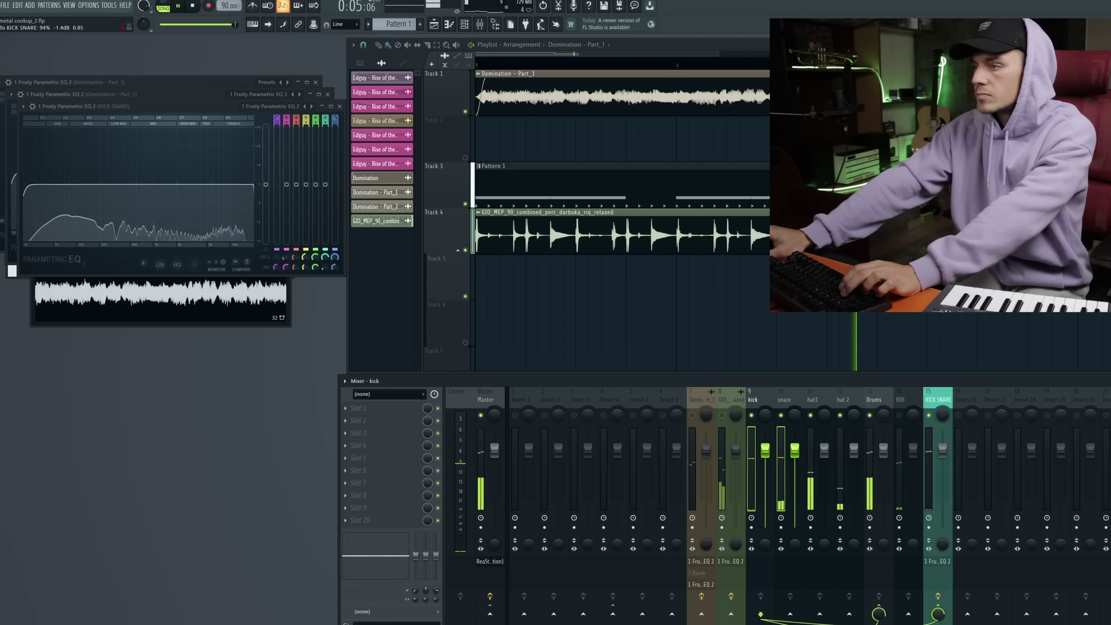
pyautogui.click(946, 397)
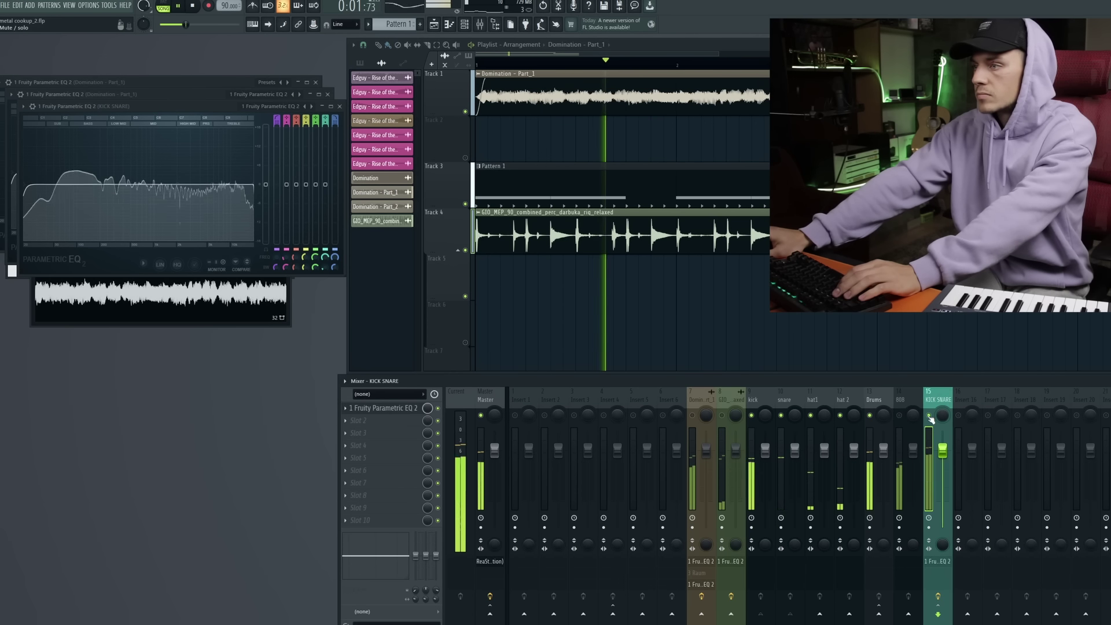
pyautogui.press('space')
# - Add a Fruity Peak Controller to the KICK SNARE track
pyautogui.click(358, 420)
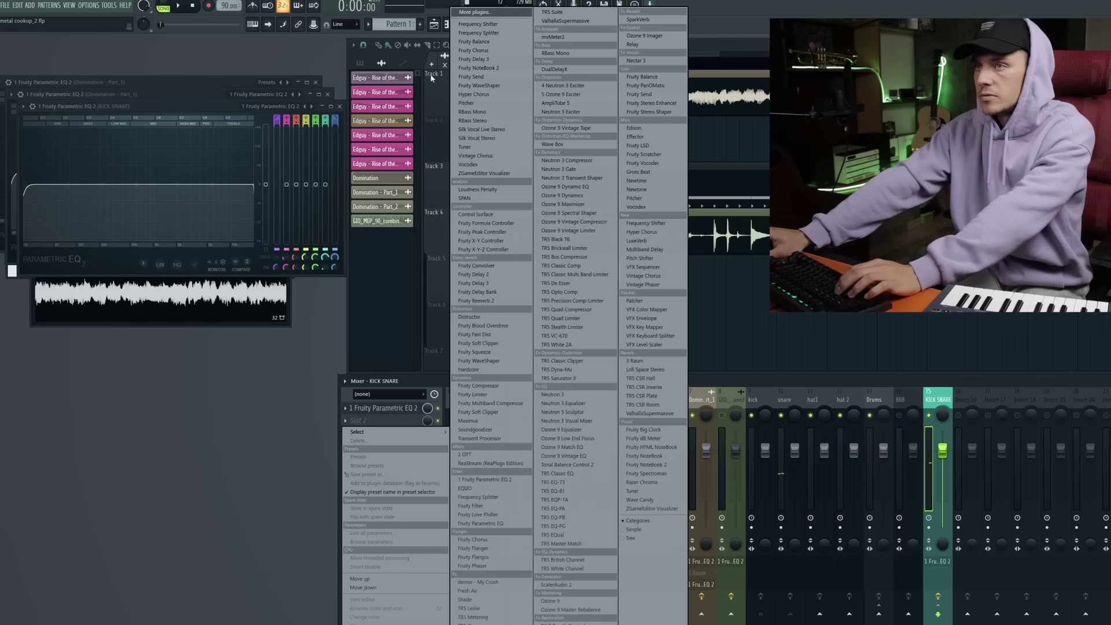
pyautogui.click(373, 613)
pyautogui.write('peak')
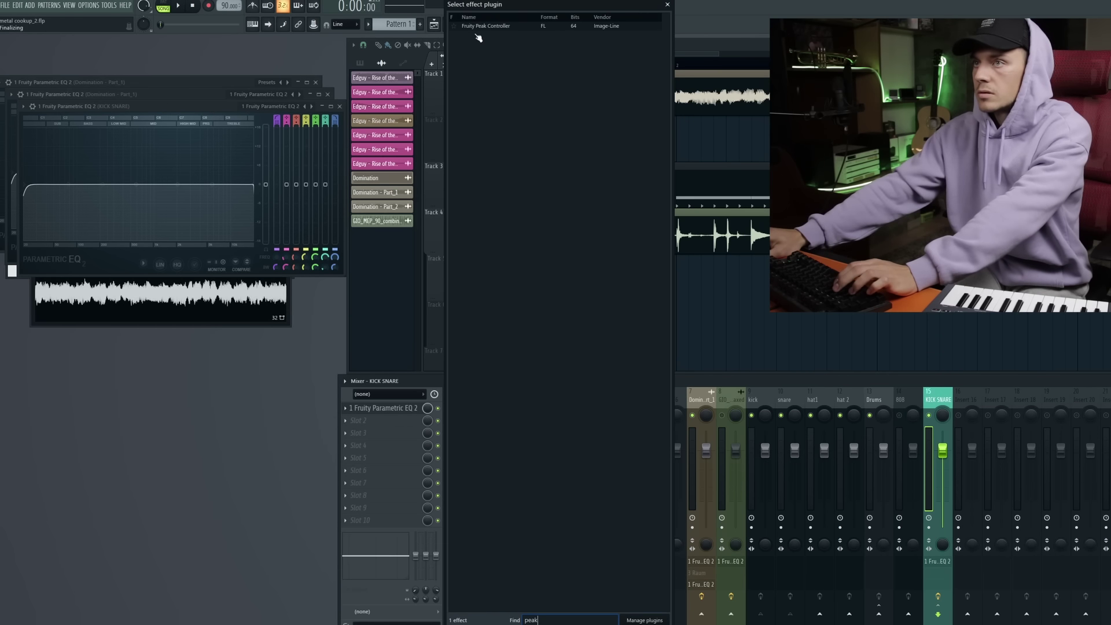
pyautogui.doubleClick(495, 28)
# - Link the main level of the Domination track's last EQ to Peak ctrl - Peak with formula 0.5-Input, and play the loop
pyautogui.press('BackSpace')
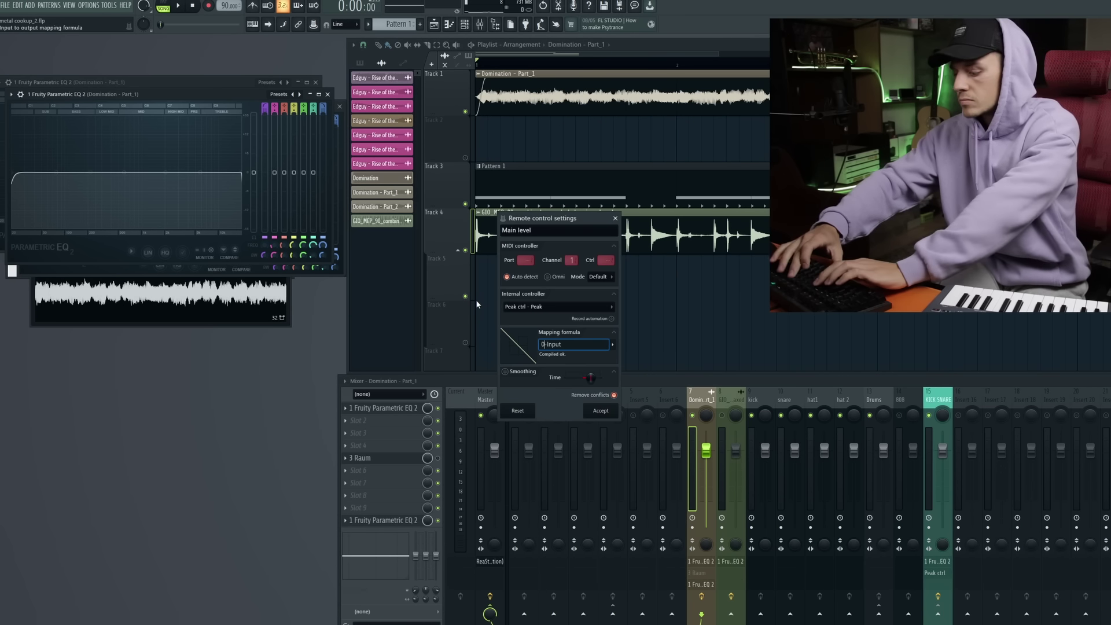
pyautogui.press('space')
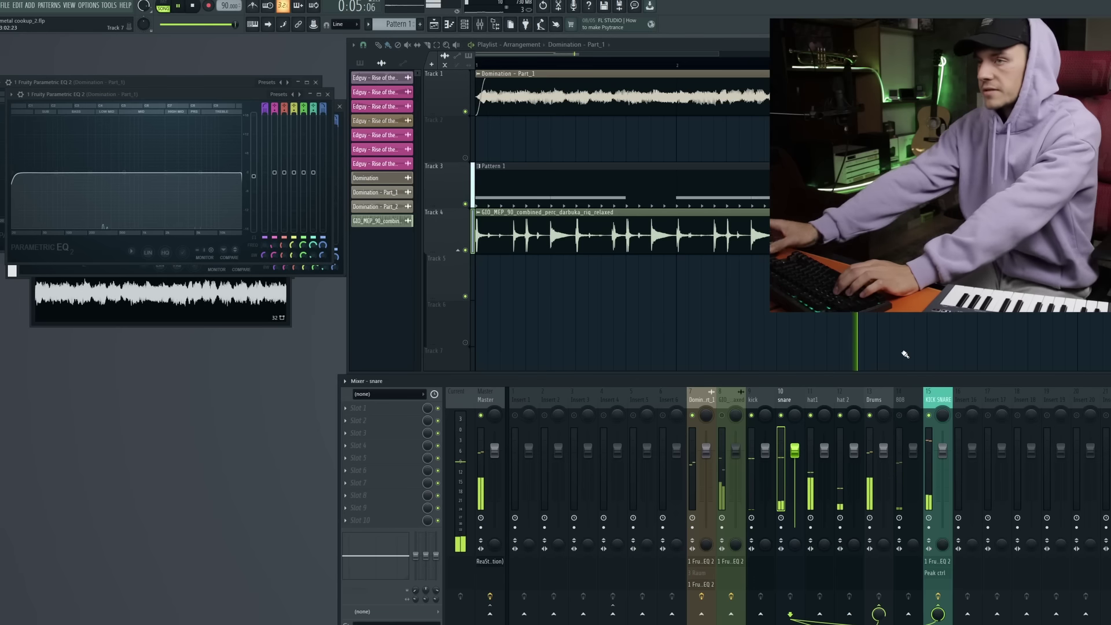
pyautogui.press('space')
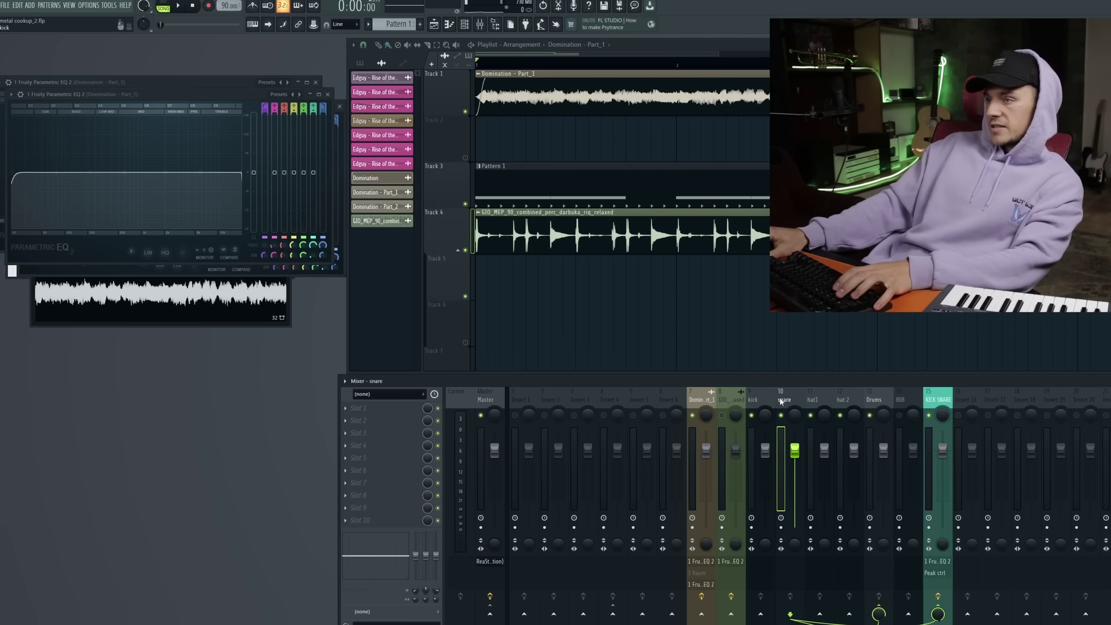
# - Review the kick and snare routing, the peak controller and the Domination EQ's main-level link settings, and play the loop
pyautogui.click(942, 401)
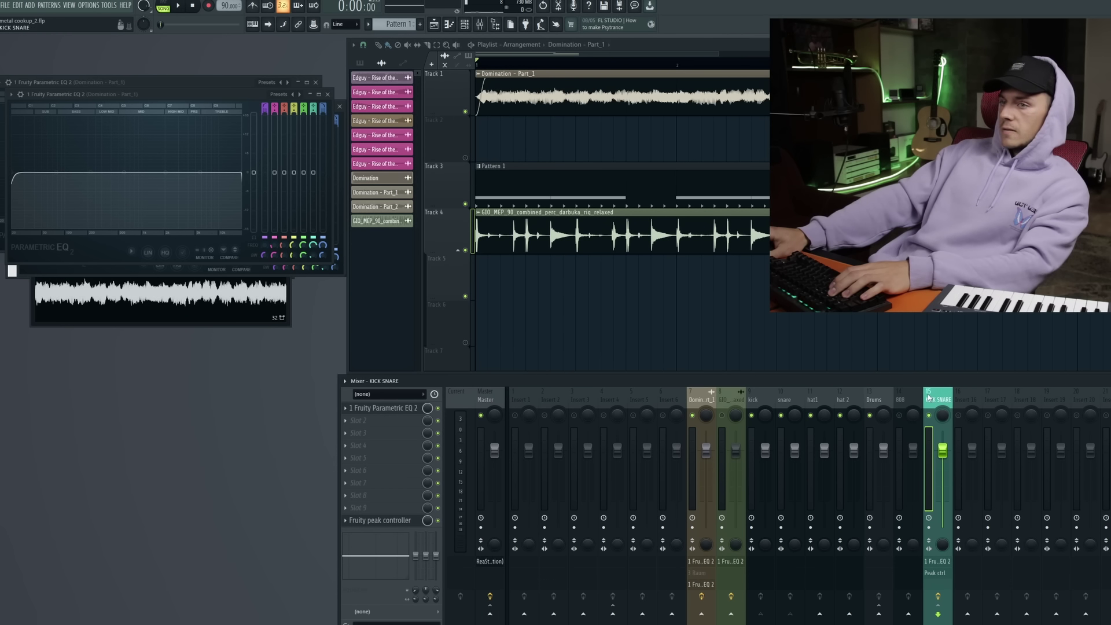
pyautogui.click(373, 523)
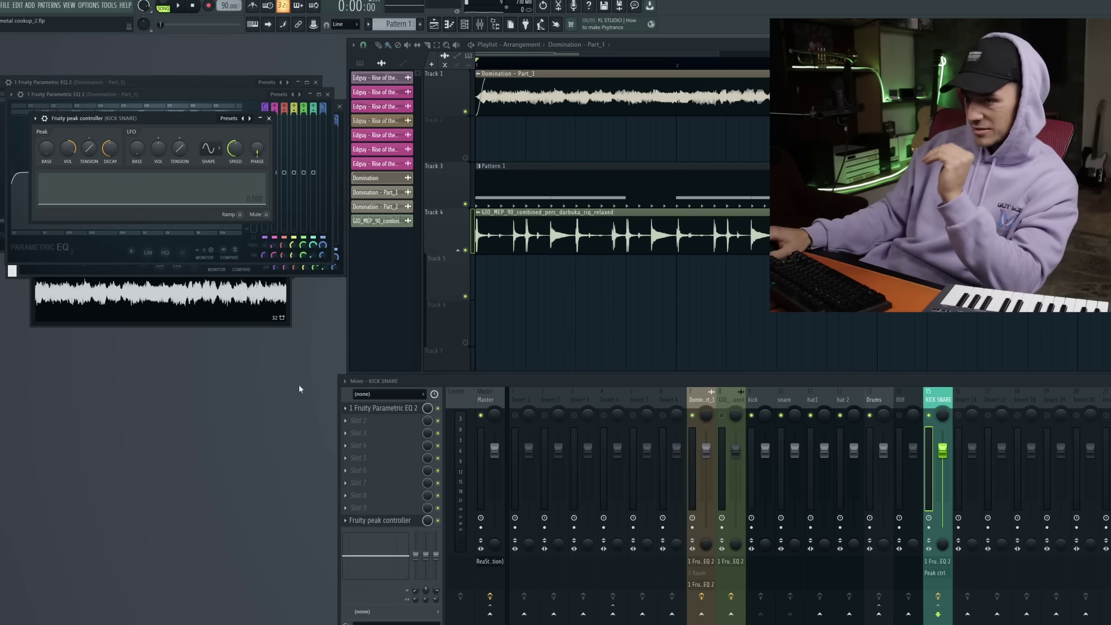
pyautogui.click(755, 411)
pyautogui.click(789, 407)
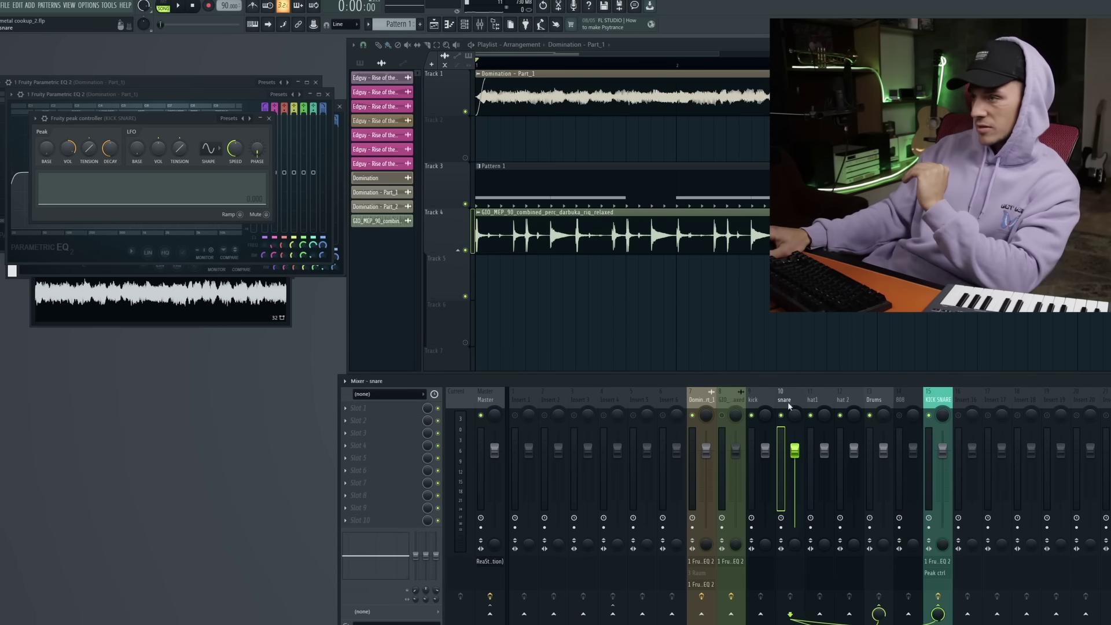
pyautogui.click(942, 398)
pyautogui.click(705, 403)
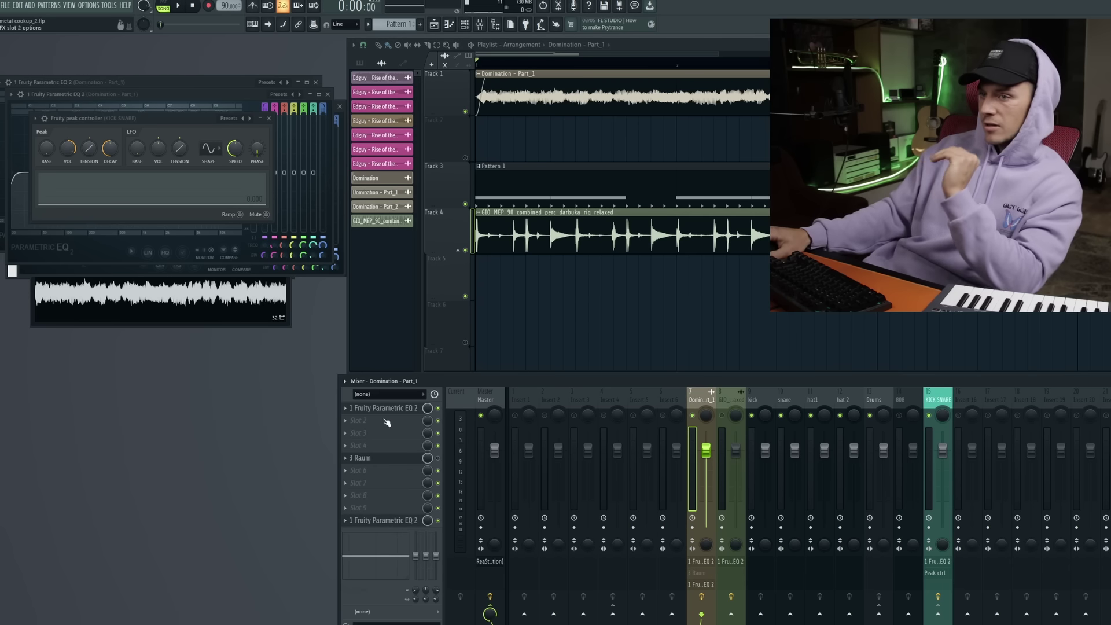
pyautogui.click(407, 521)
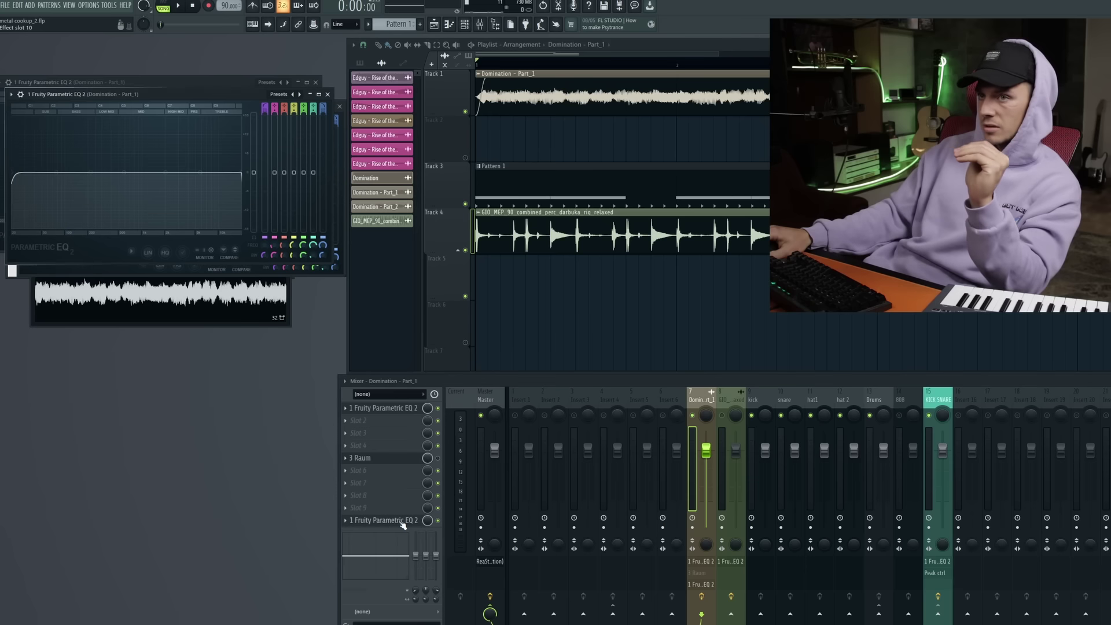
pyautogui.moveTo(257, 174)
pyautogui.mouseDown()
pyautogui.moveTo(254, 155)
pyautogui.moveTo(258, 174)
pyautogui.mouseUp()
pyautogui.rightClick(258, 173)
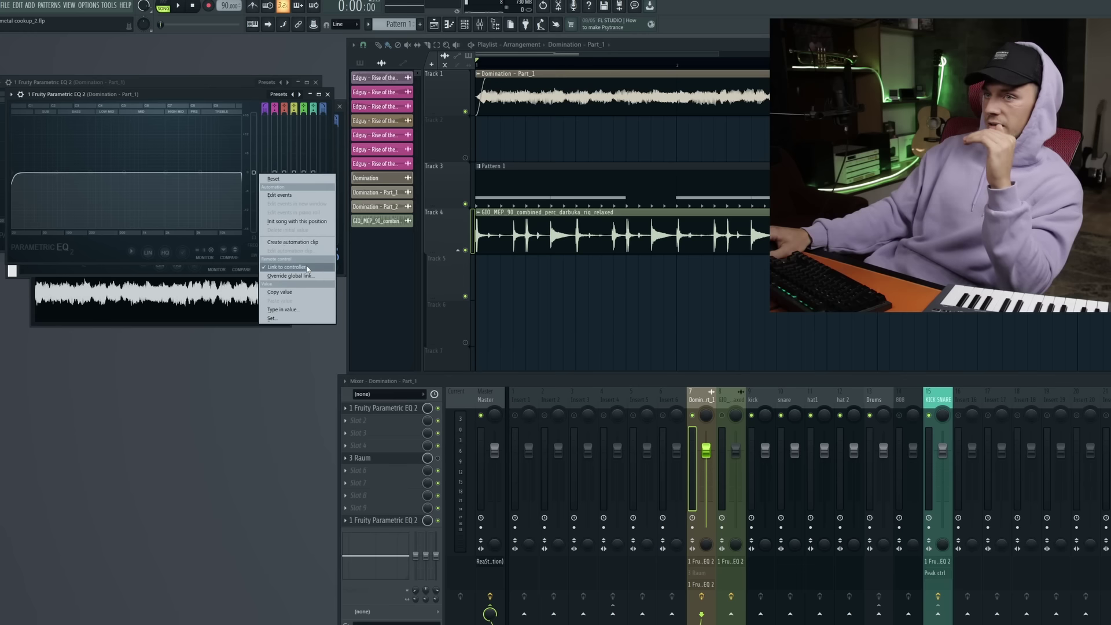
pyautogui.click(287, 267)
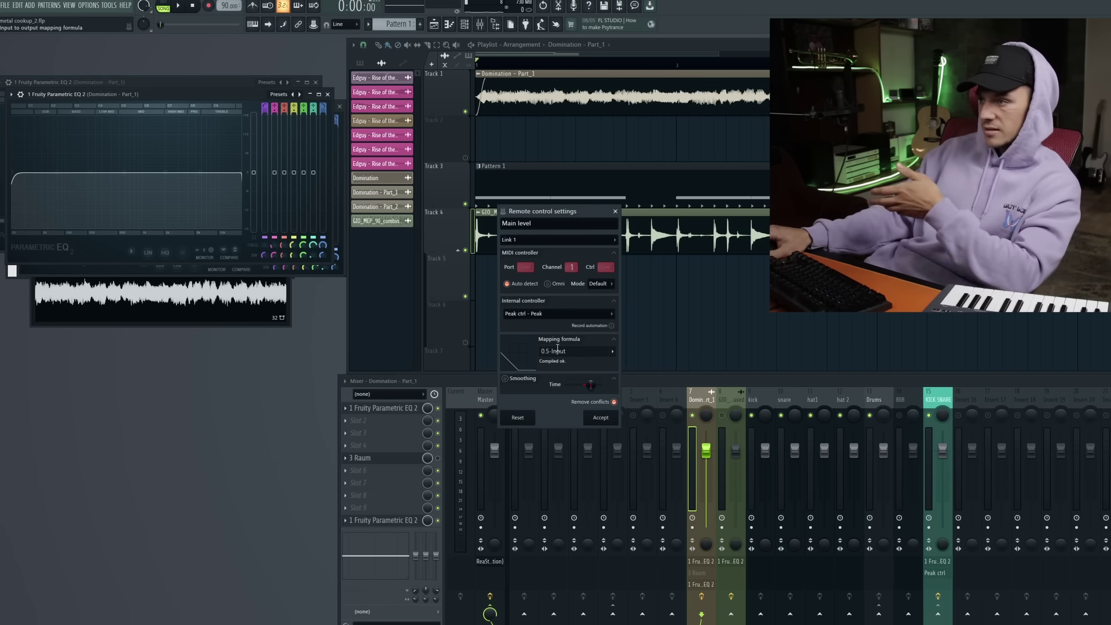
pyautogui.click(615, 211)
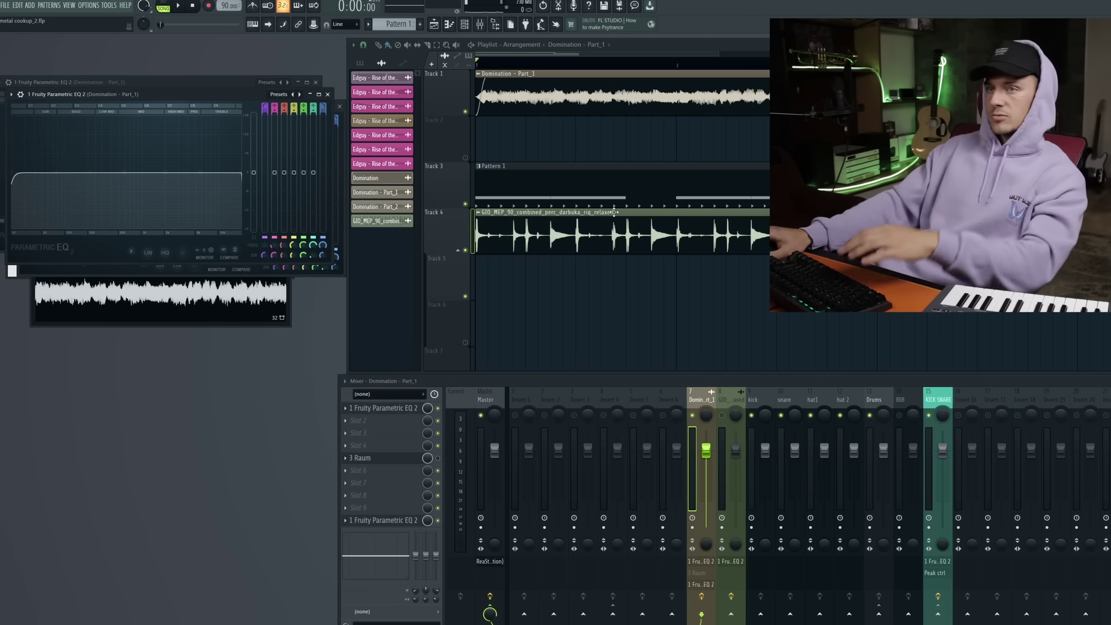
pyautogui.press('space')
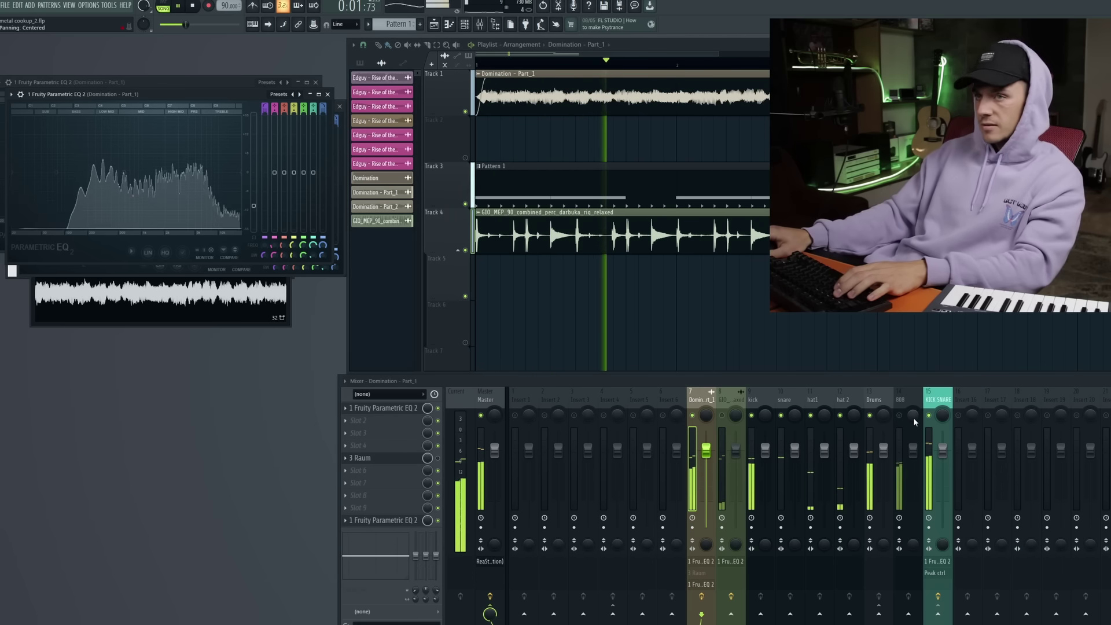
pyautogui.press('space')
# - Try different peak decay speeds in the KICK SNARE track's peak controller while the loop plays
pyautogui.click(937, 577)
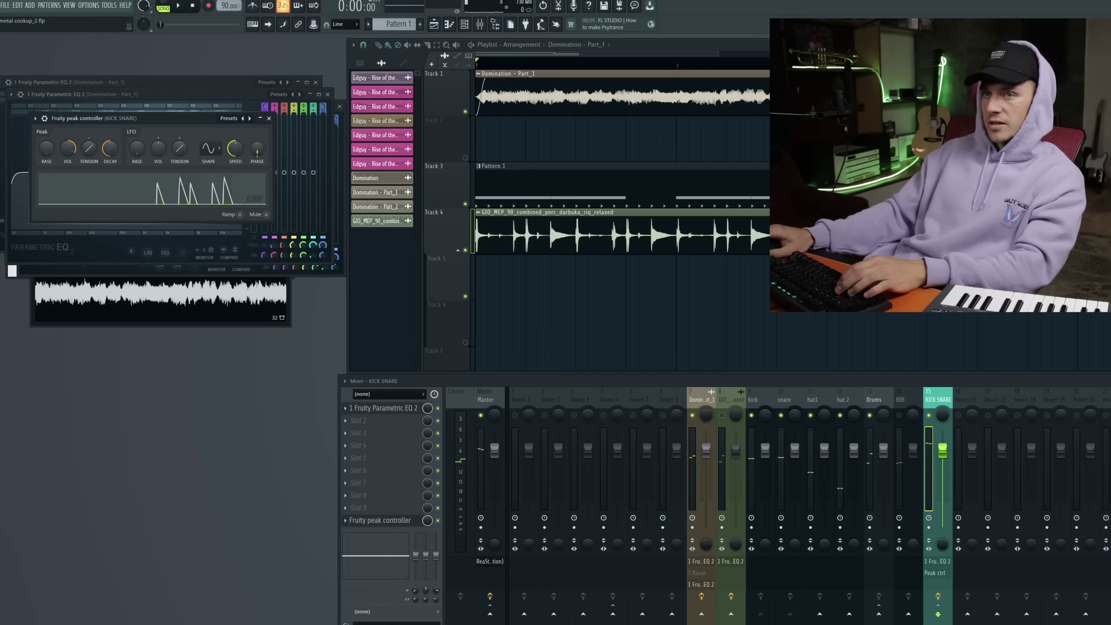
pyautogui.moveTo(170, 121); pyautogui.dragTo(196, 399)
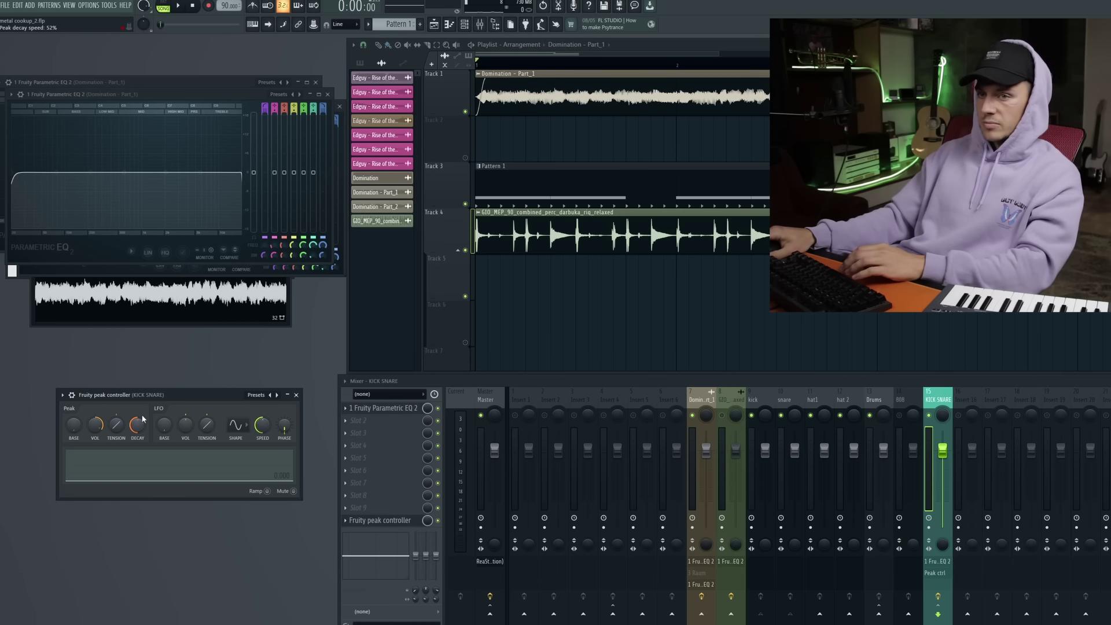
pyautogui.press('space')
pyautogui.moveTo(142, 418); pyautogui.dragTo(139, 418)
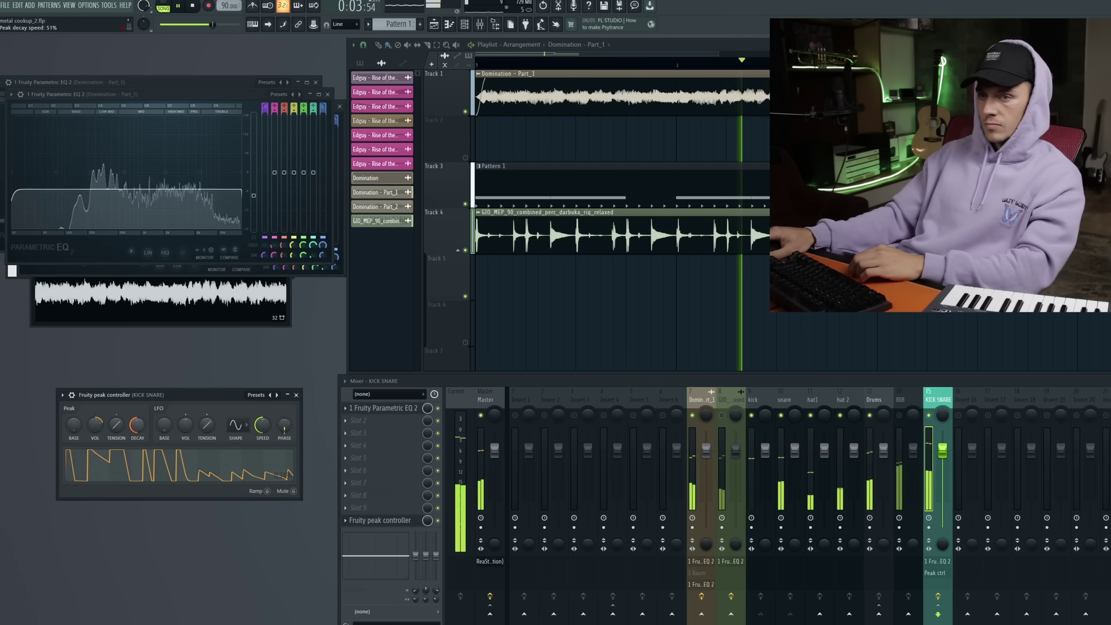
pyautogui.press('space')
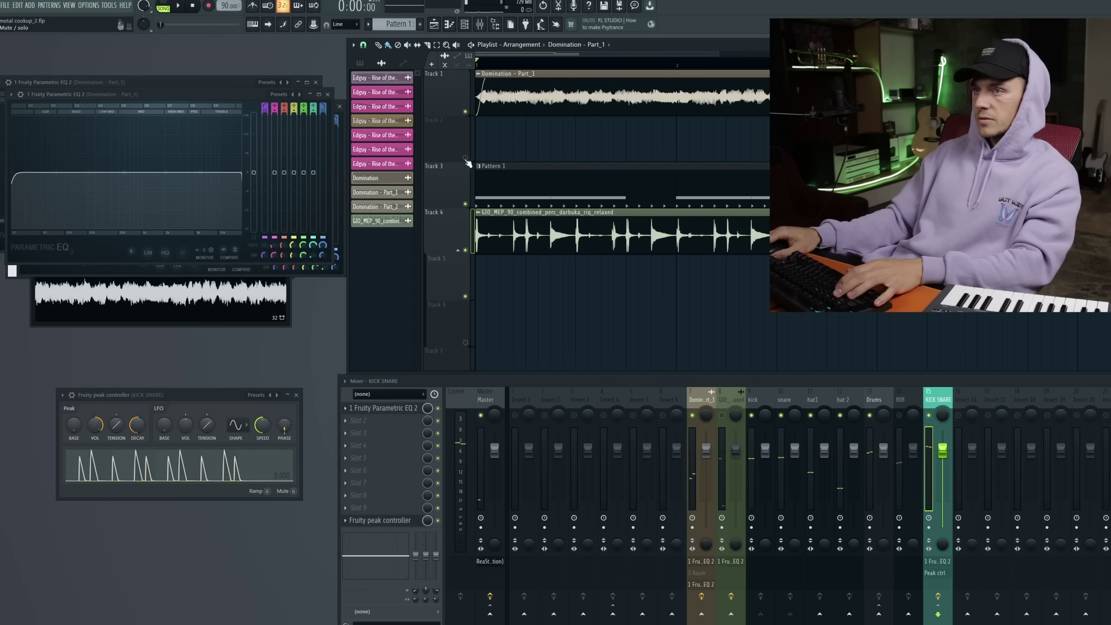
# - Enable Raum on the Domination mixer track and create an automation clip for its mix level
pyautogui.click(376, 207)
pyautogui.rightClick(427, 458)
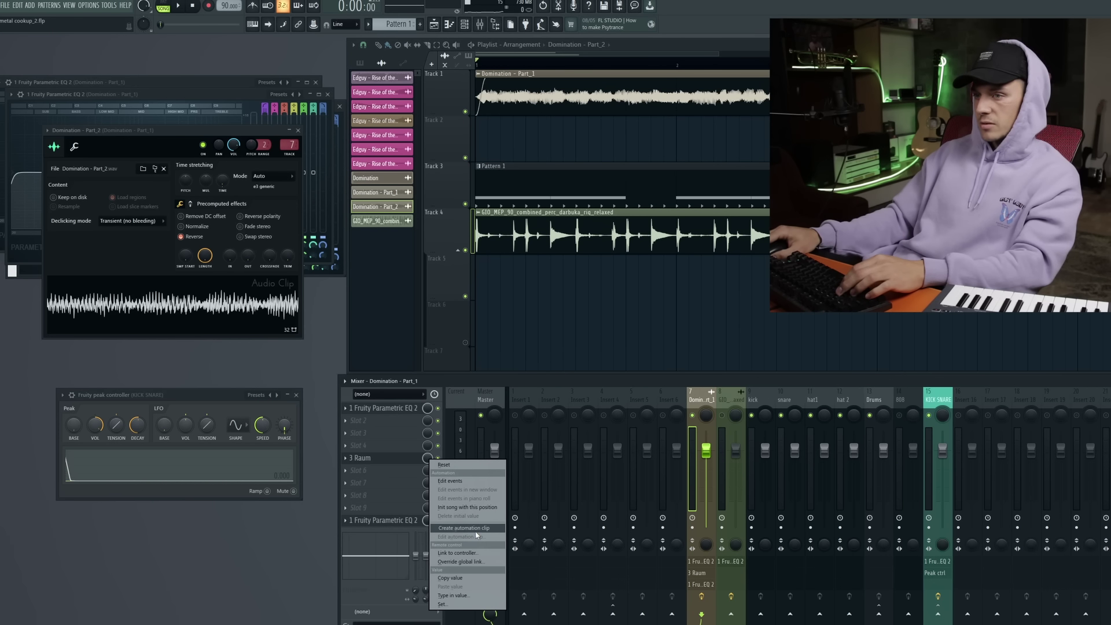
pyautogui.click(477, 530)
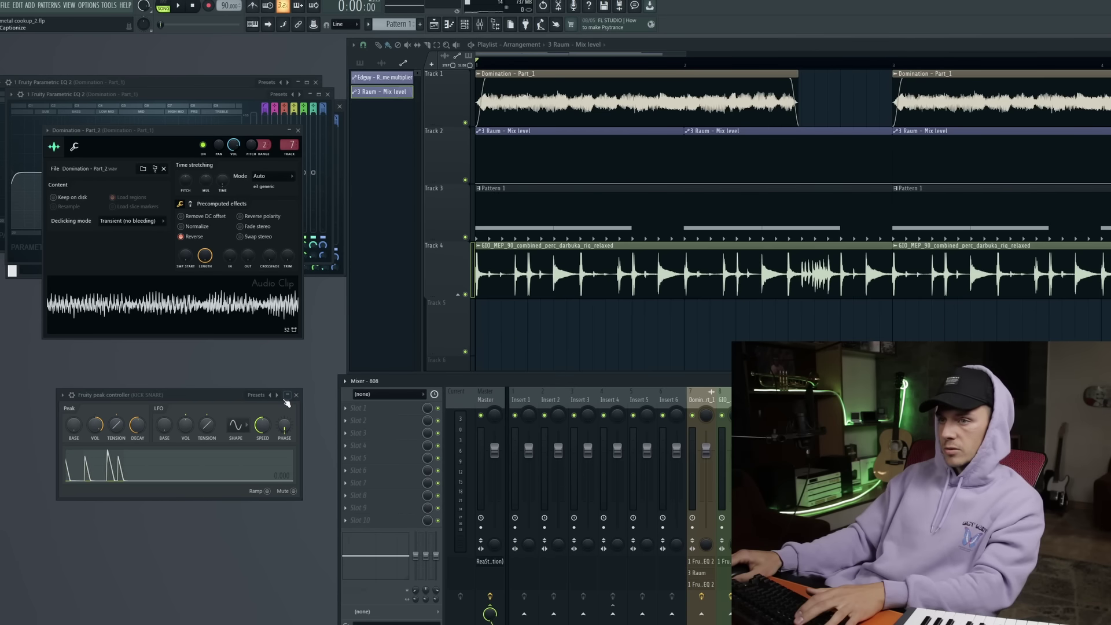
# - Add a Fruity Peak Controller to the 808 mixer track
pyautogui.click(354, 409)
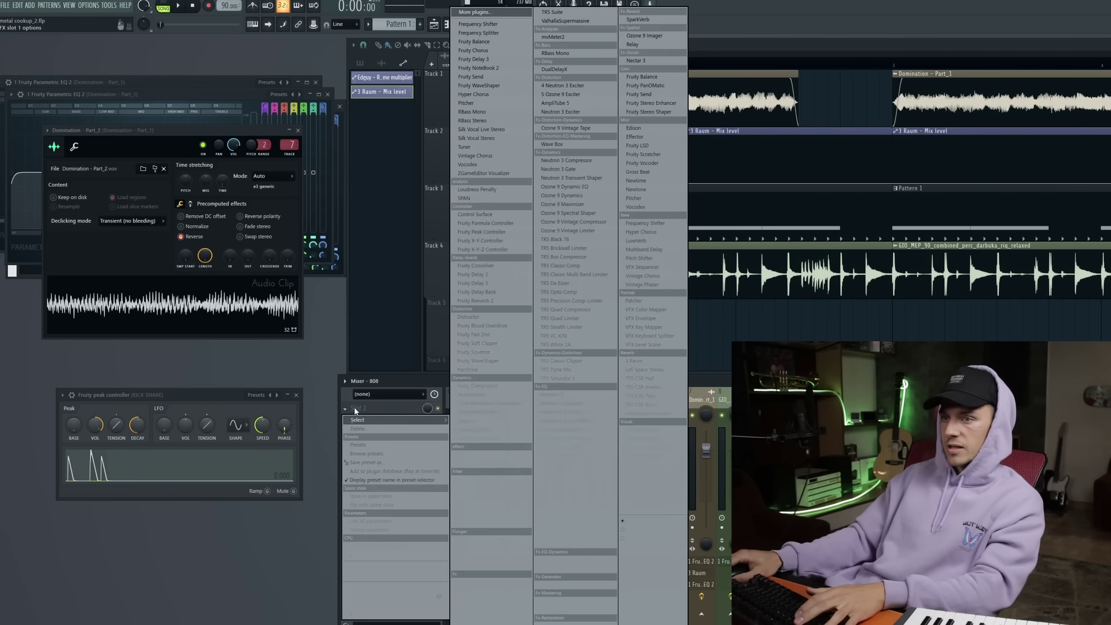
pyautogui.click(509, 14)
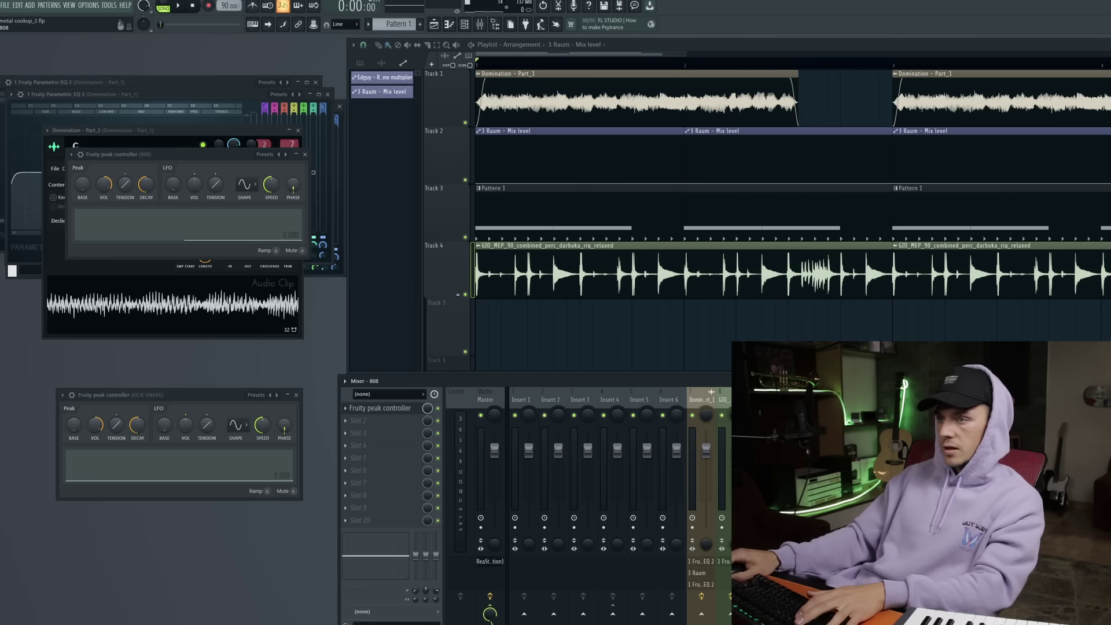
# - Add another Parametric EQ 2 to the Domination mixer track, link its band 2 level inversely to Peak ctrl - Peak, and play the loop
pyautogui.click(705, 398)
pyautogui.click(373, 507)
pyautogui.click(379, 492)
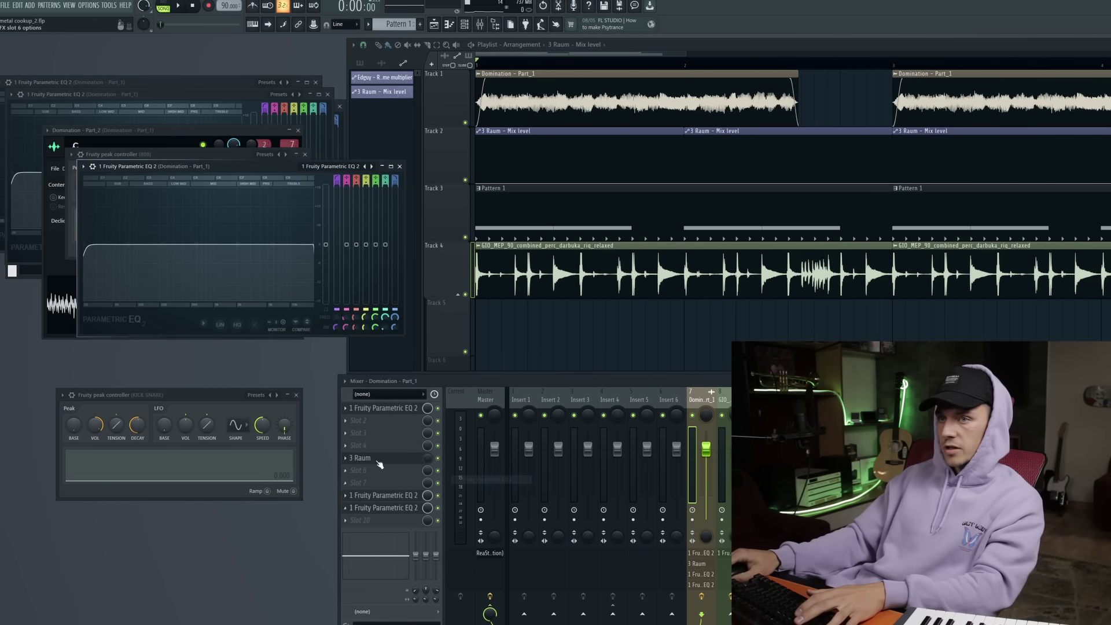
pyautogui.moveTo(129, 245)
pyautogui.mouseDown()
pyautogui.moveTo(128, 269)
pyautogui.moveTo(129, 250)
pyautogui.mouseUp()
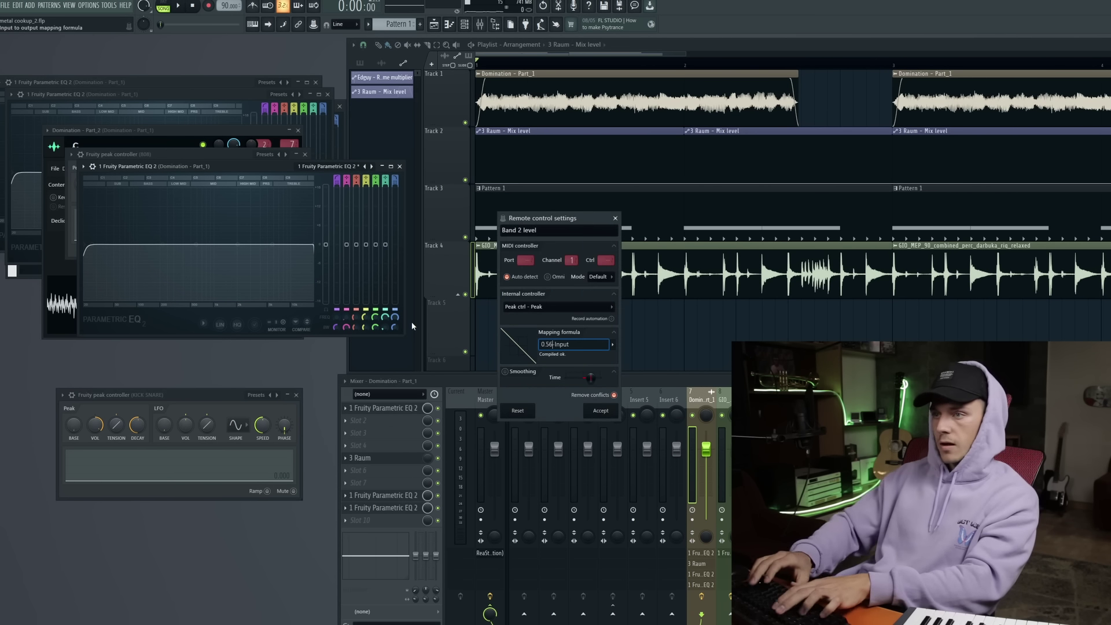
pyautogui.press('BackSpace')
pyautogui.write('0.5')
pyautogui.click(588, 416)
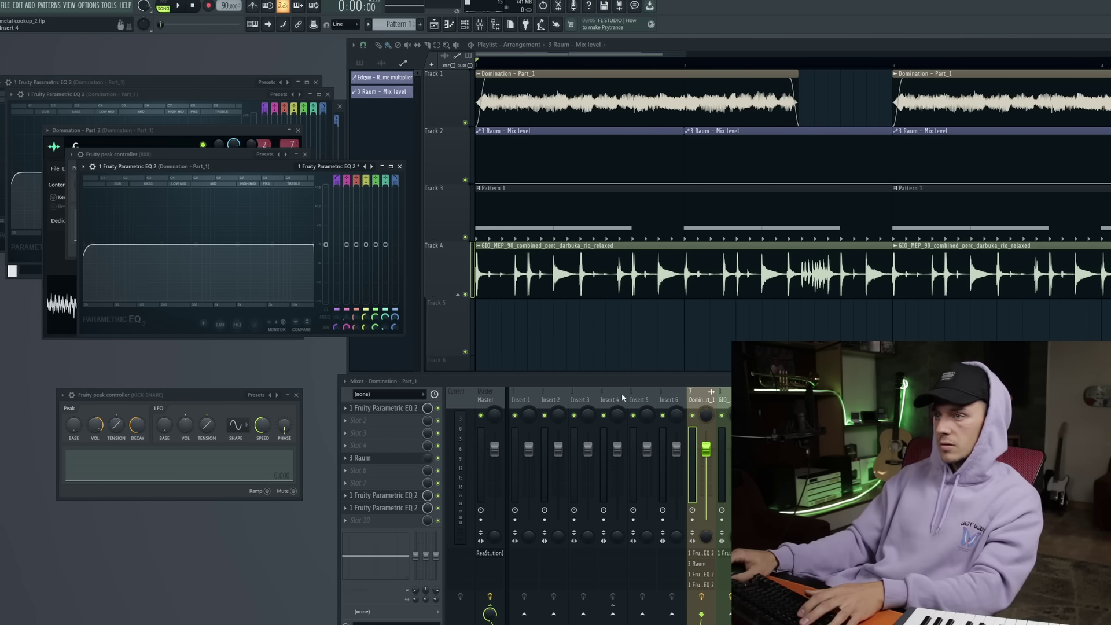
pyautogui.press('space')
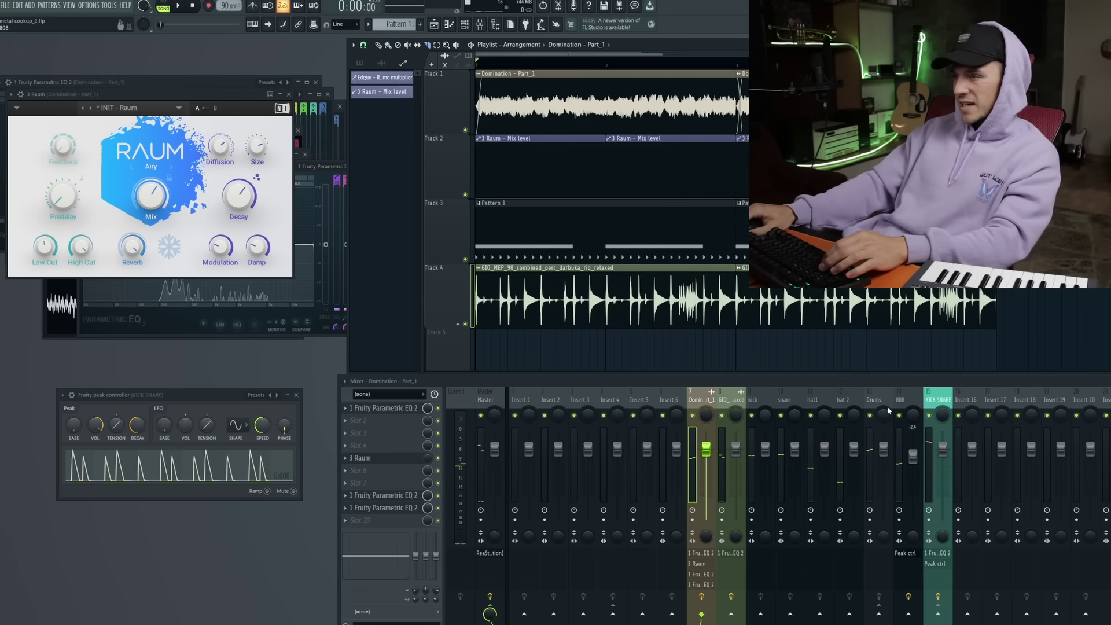
# - Add the TR5 Bus Compressor and TR5 Classic Clipper to the Drums mixer track
pyautogui.click(874, 401)
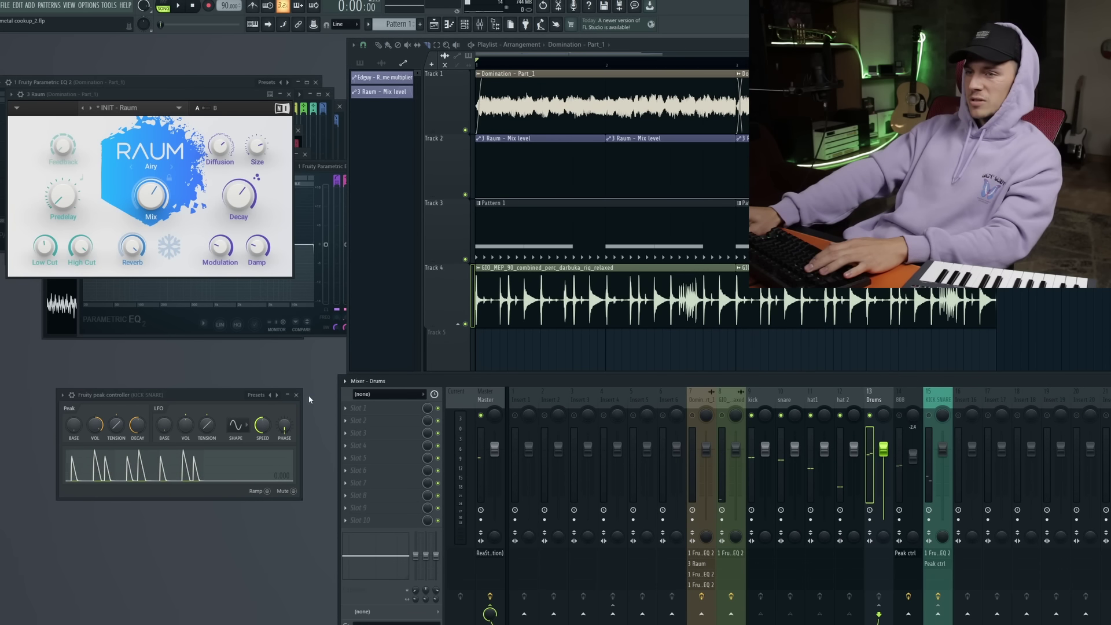
pyautogui.click(358, 409)
pyautogui.moveTo(370, 420)
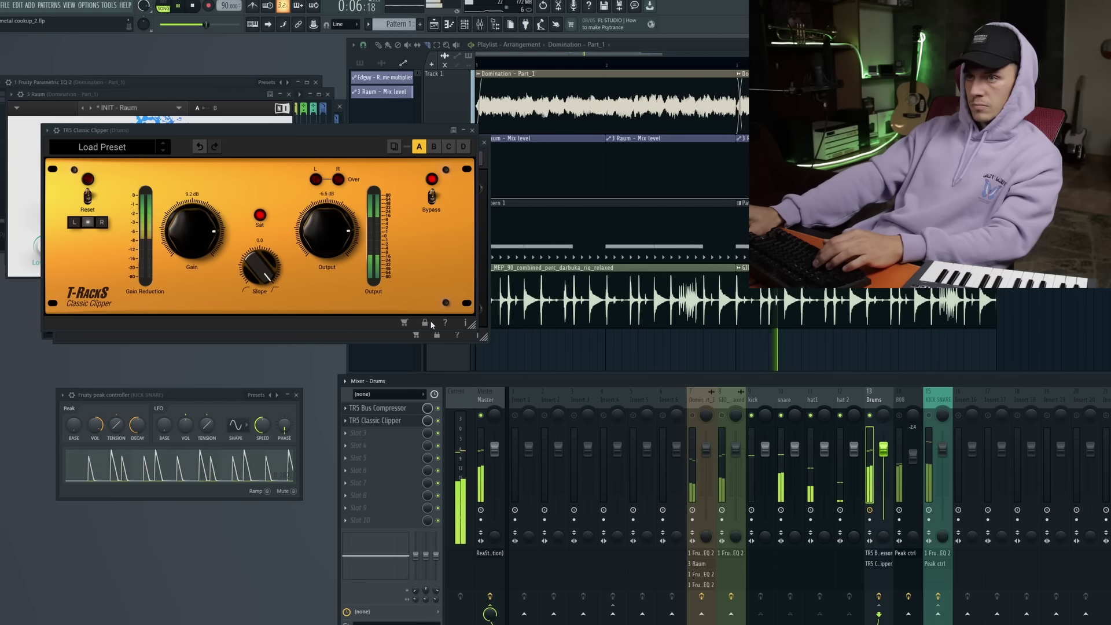
# - Restart the loop and lower the Drums mixer track's volume to about -0.4 dB
pyautogui.press('space')
pyautogui.rightClick(900, 415)
pyautogui.rightClick(900, 415)
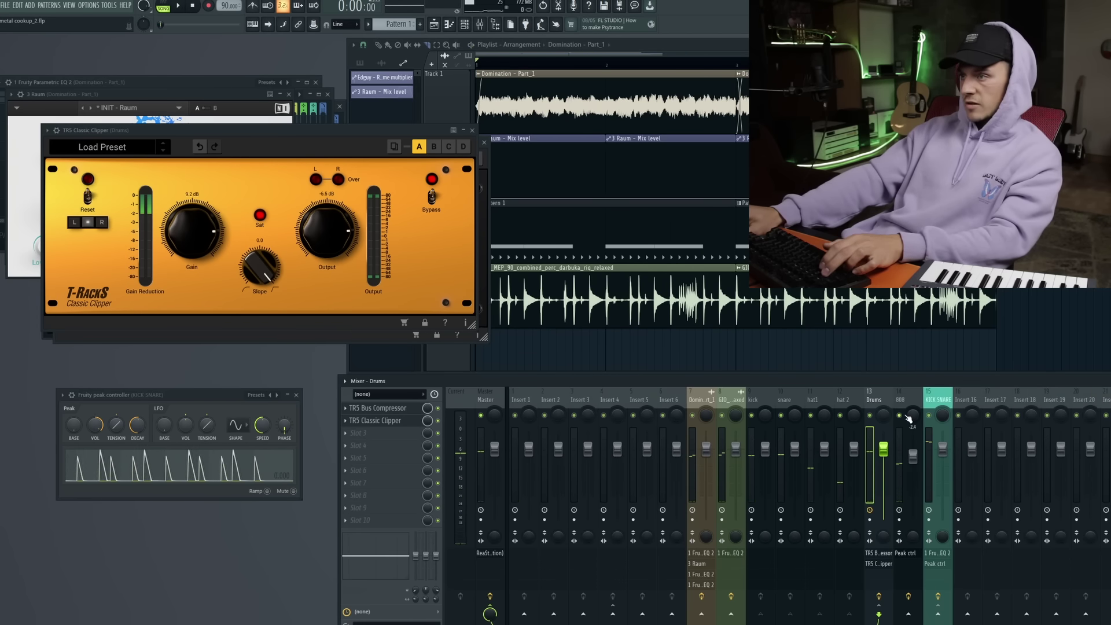
pyautogui.press('space')
pyautogui.moveTo(883, 449); pyautogui.dragTo(883, 452)
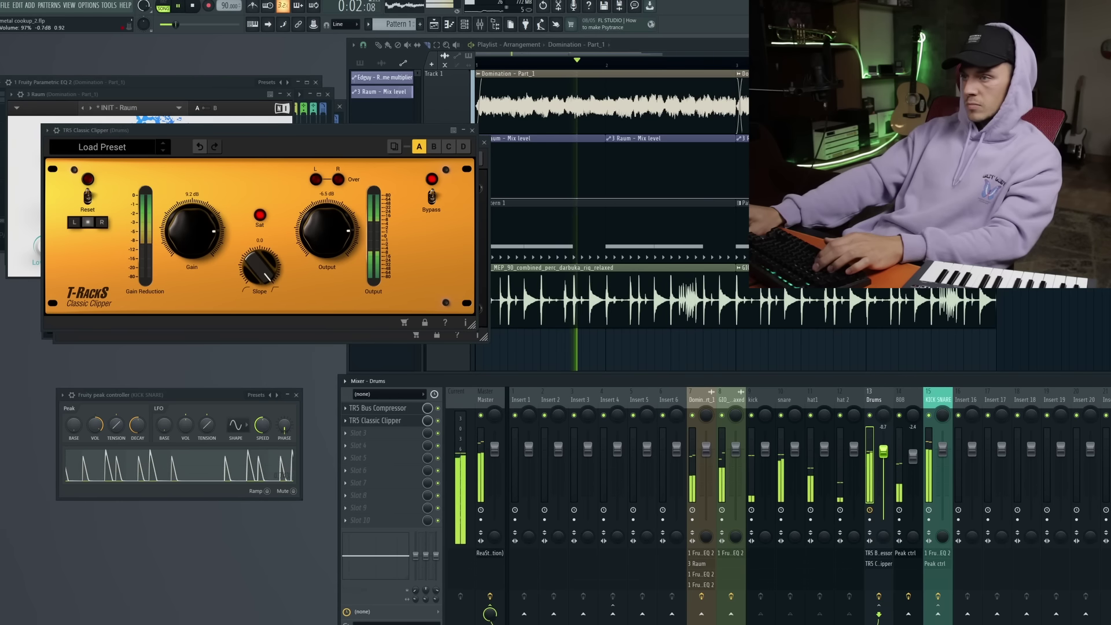
# - Select the hat1 and hat 2 mixer tracks together and lower both volumes to about -2.8 dB
pyautogui.click(486, 399)
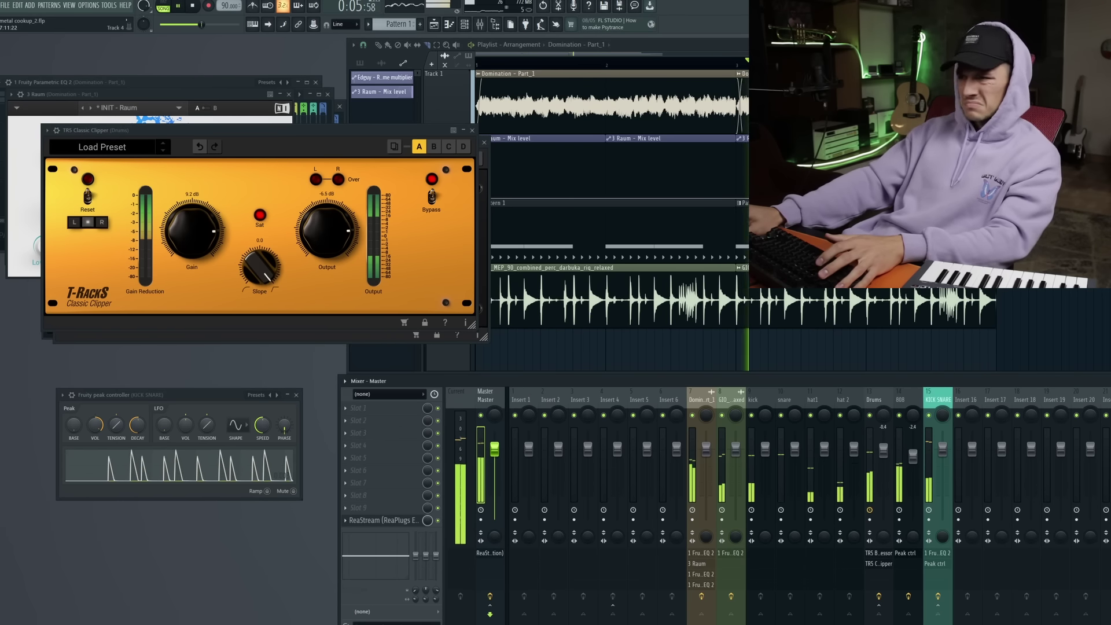
pyautogui.press('F5')
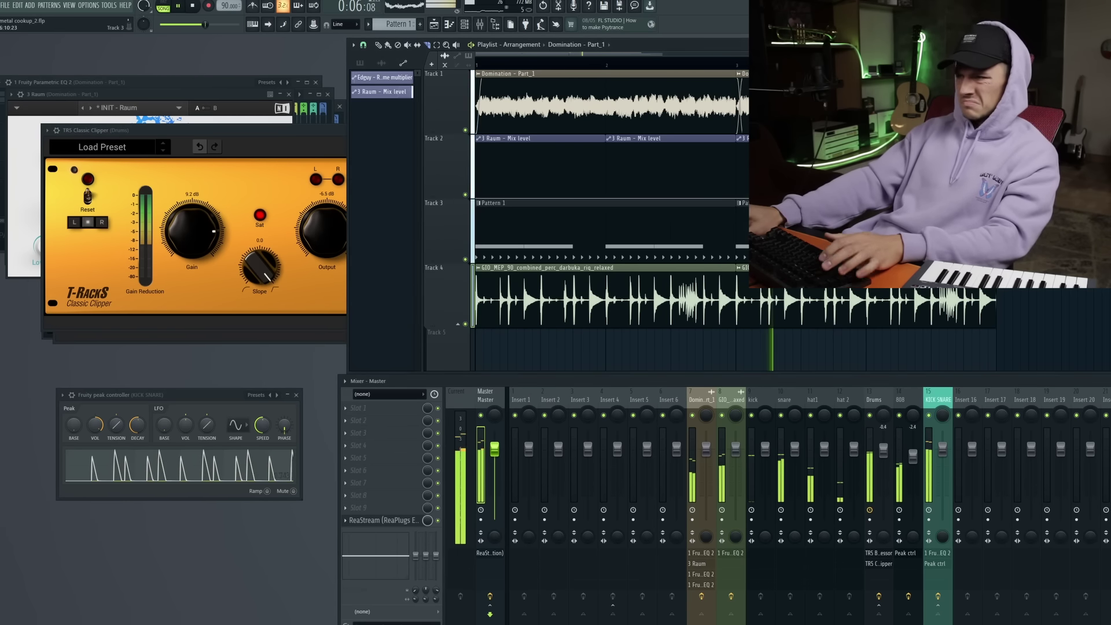
pyautogui.click(828, 402)
pyautogui.keyDown('ctrl'); pyautogui.keyDown('shift'); pyautogui.click(846, 450); pyautogui.keyUp('shift'); pyautogui.keyUp('ctrl')
pyautogui.moveTo(846, 451); pyautogui.dragTo(854, 457)
# - Solo the Domination track in the playlist, stop playback, and add a Kepler synth channel with the Agilectone brass preset
pyautogui.rightClick(466, 131)
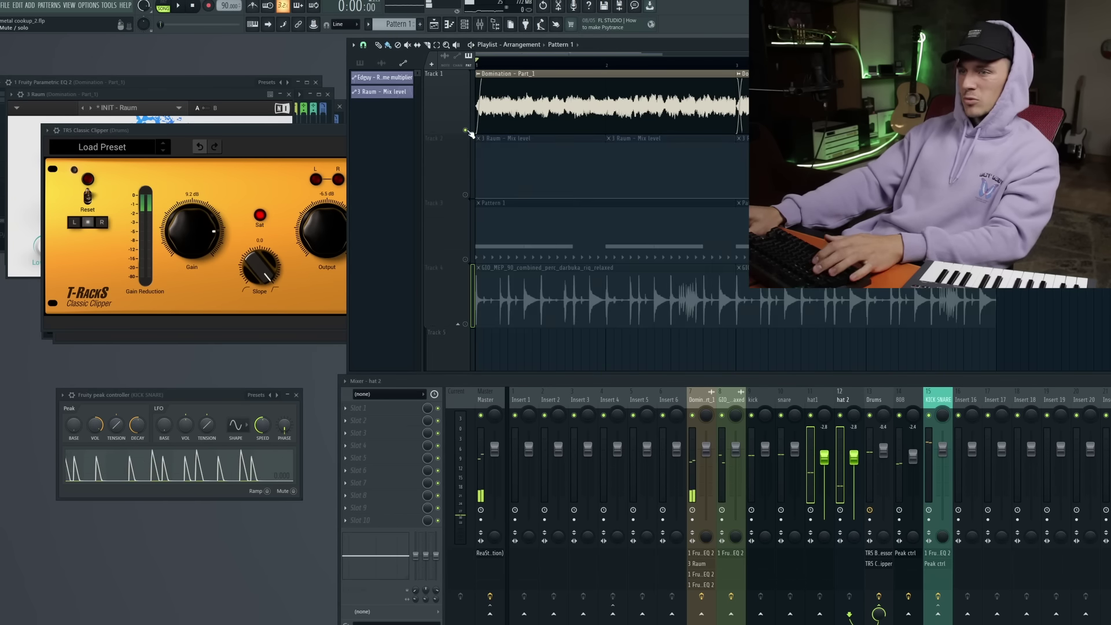
pyautogui.press('space')
pyautogui.click(465, 27)
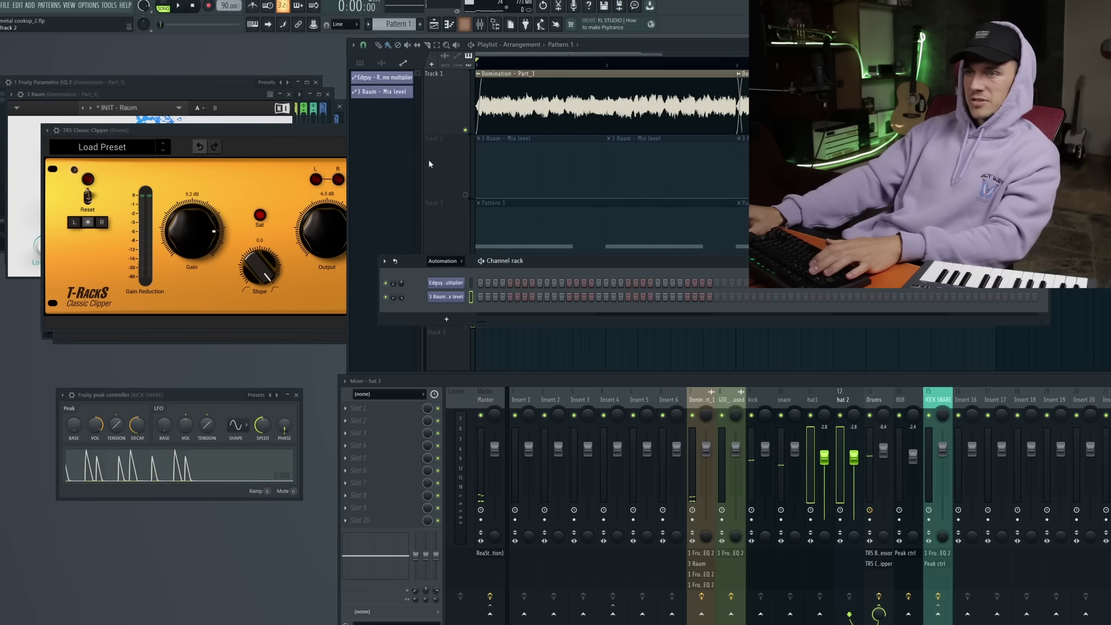
pyautogui.press('pagedown')
pyautogui.click(446, 374)
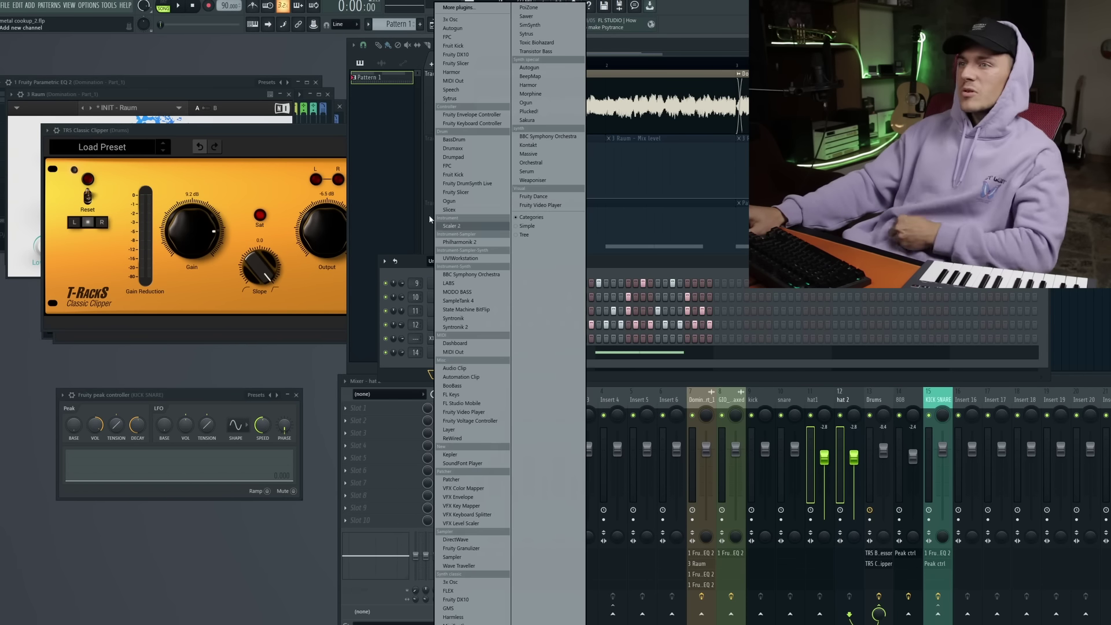
pyautogui.click(450, 454)
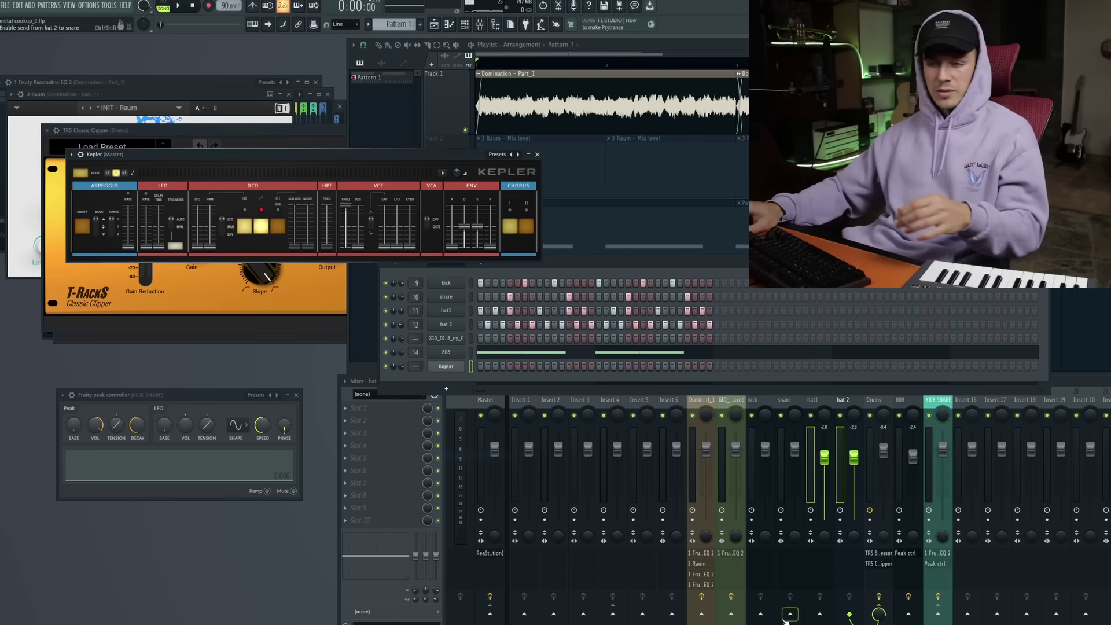
pyautogui.click(497, 154)
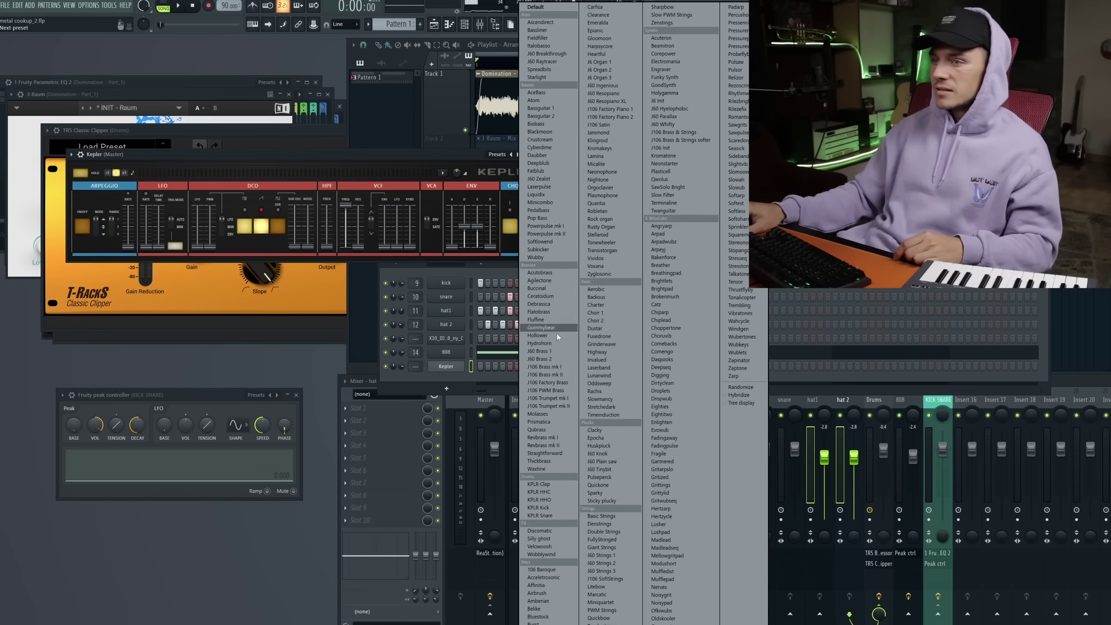
pyautogui.click(539, 281)
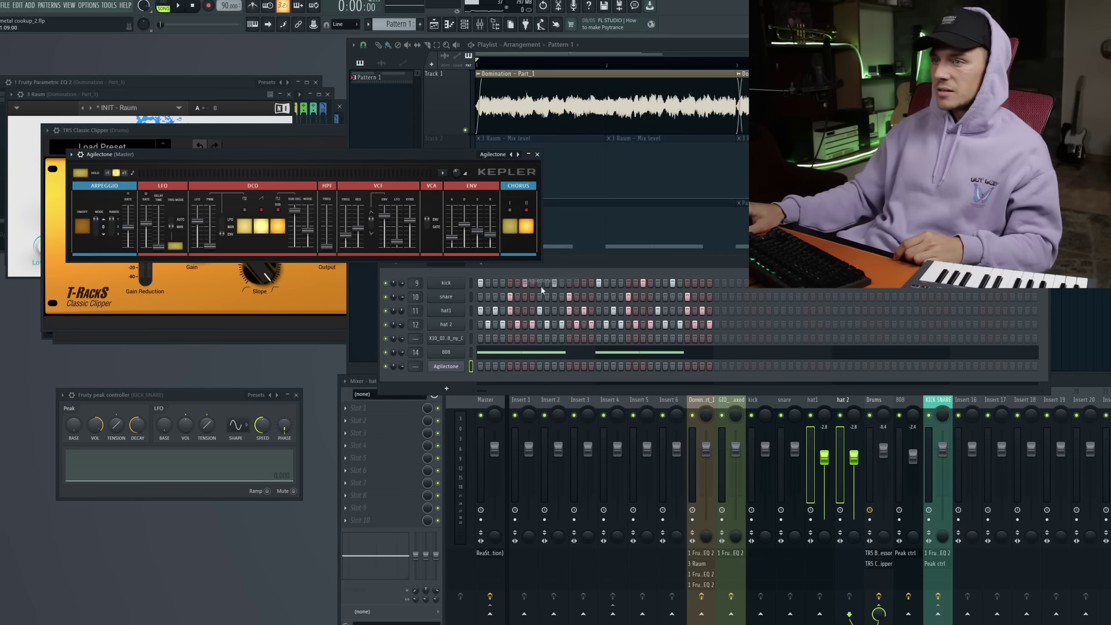
# - Load Scaler 2 as a new channel and filter its scales to the D#/Eb major scale
pyautogui.doubleClick(586, 118)
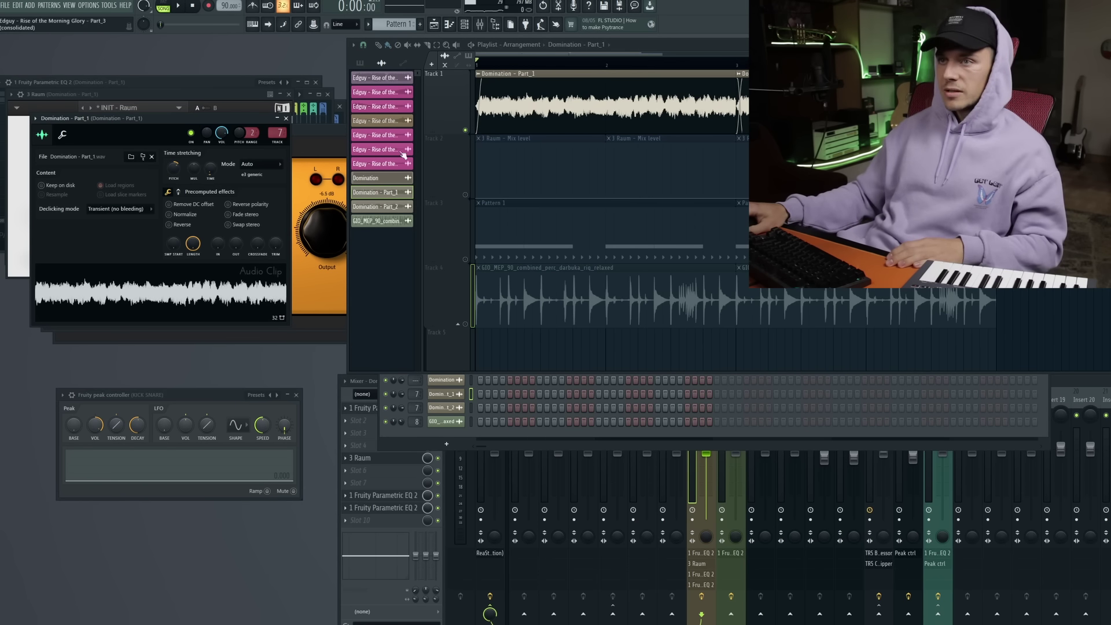
pyautogui.click(524, 434)
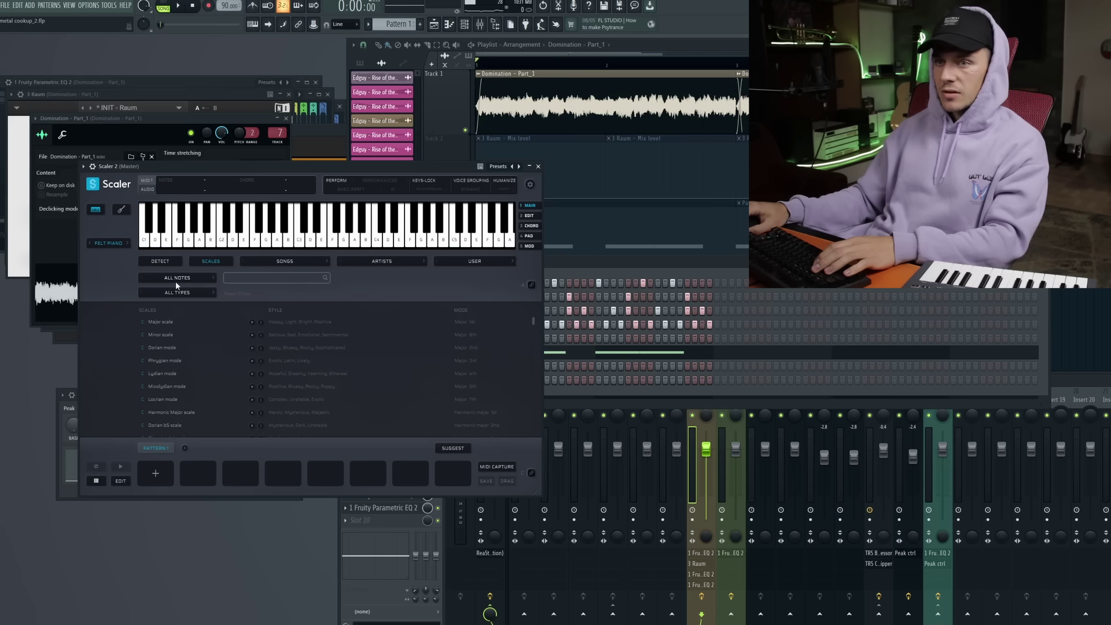
pyautogui.click(176, 282)
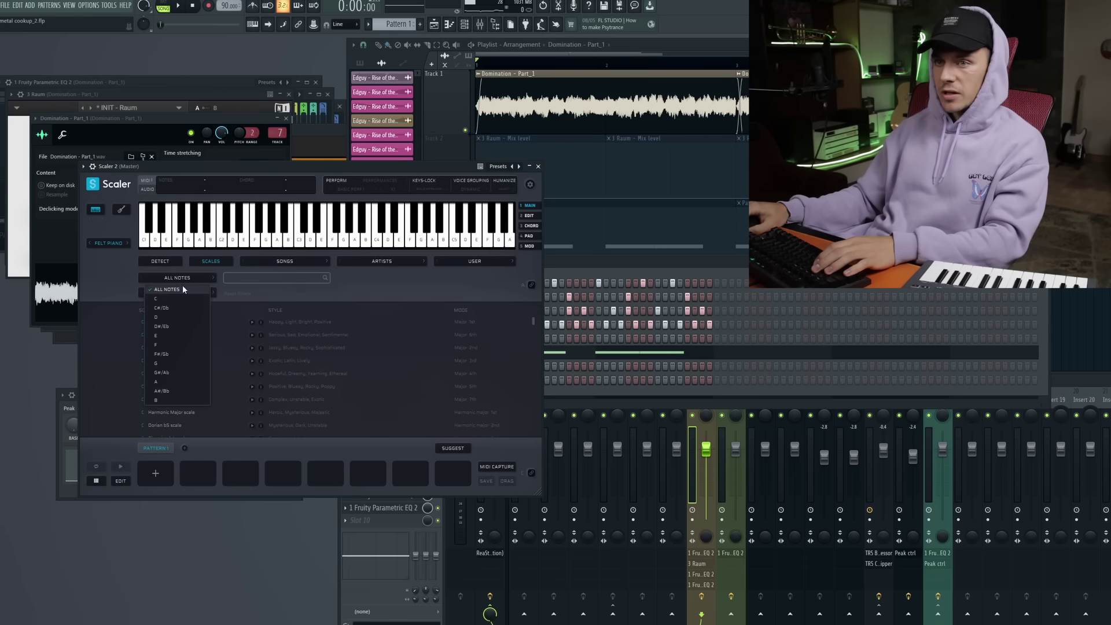
pyautogui.click(179, 326)
pyautogui.click(182, 292)
pyautogui.click(173, 308)
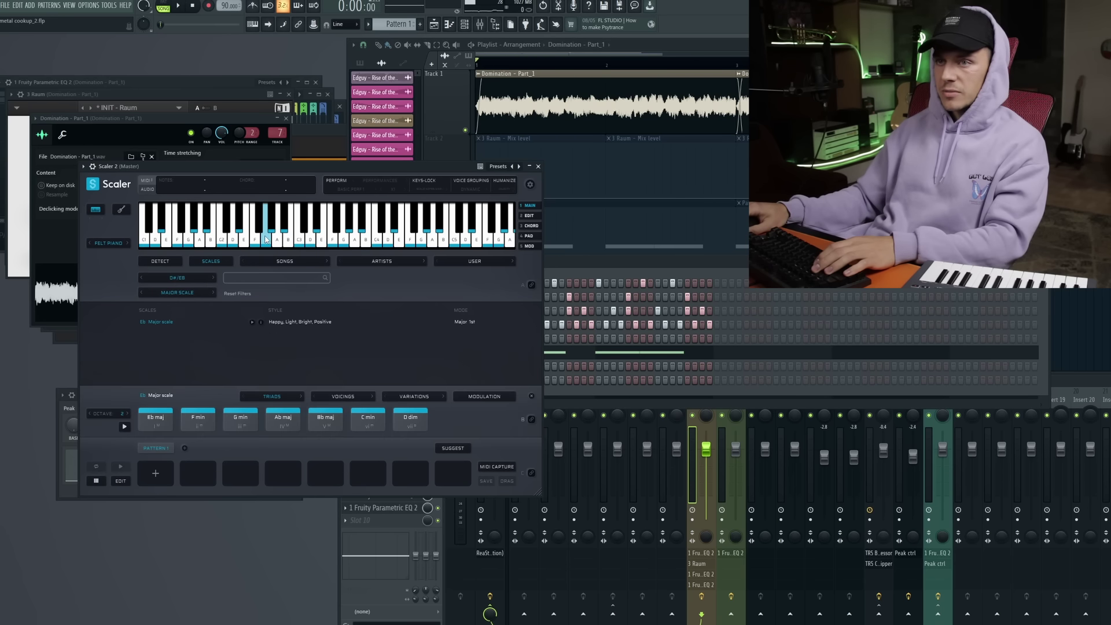
pyautogui.moveTo(273, 169); pyautogui.dragTo(290, 175)
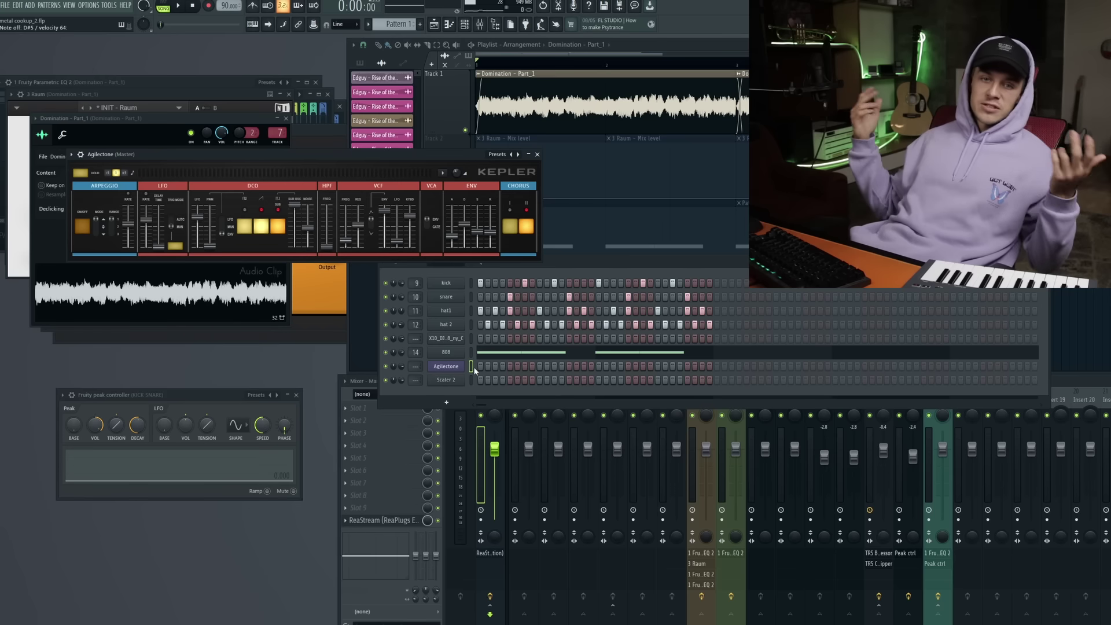
# - Route the Kepler synth to its own mixer track and add Parametric EQ 2 and Raum to it
pyautogui.click(743, 261)
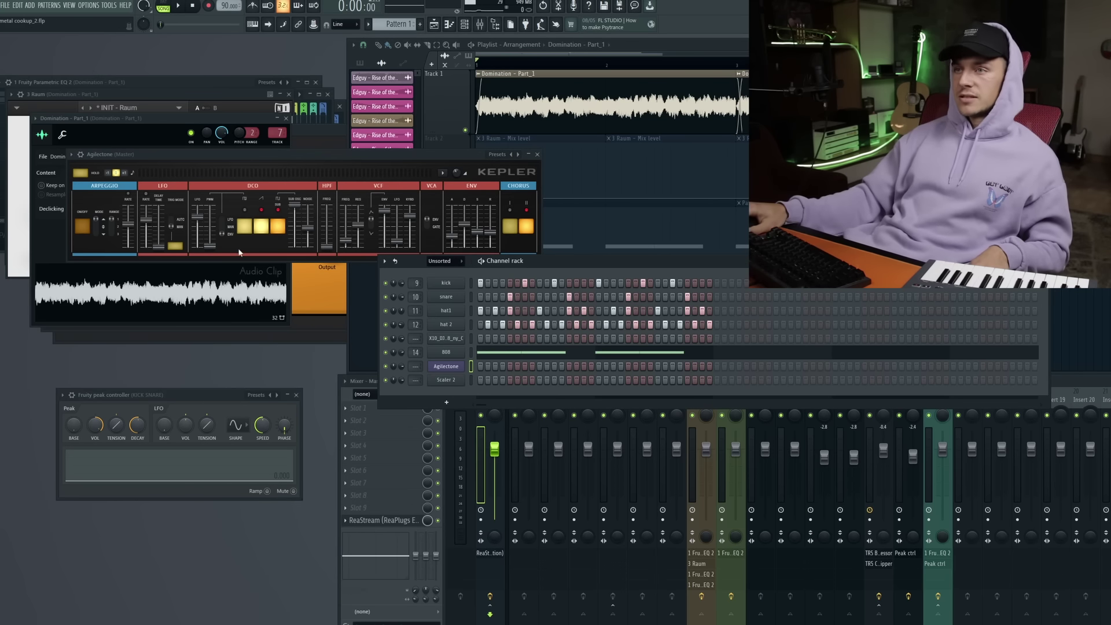
pyautogui.moveTo(321, 161); pyautogui.dragTo(768, 136)
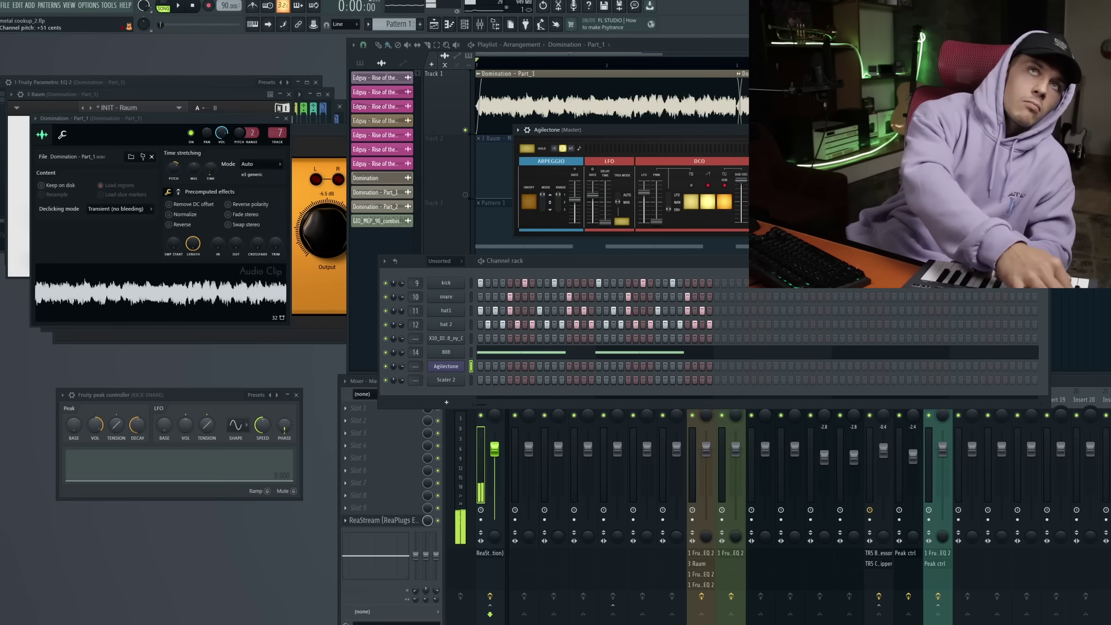
pyautogui.hotkey('ctrl', 'l')
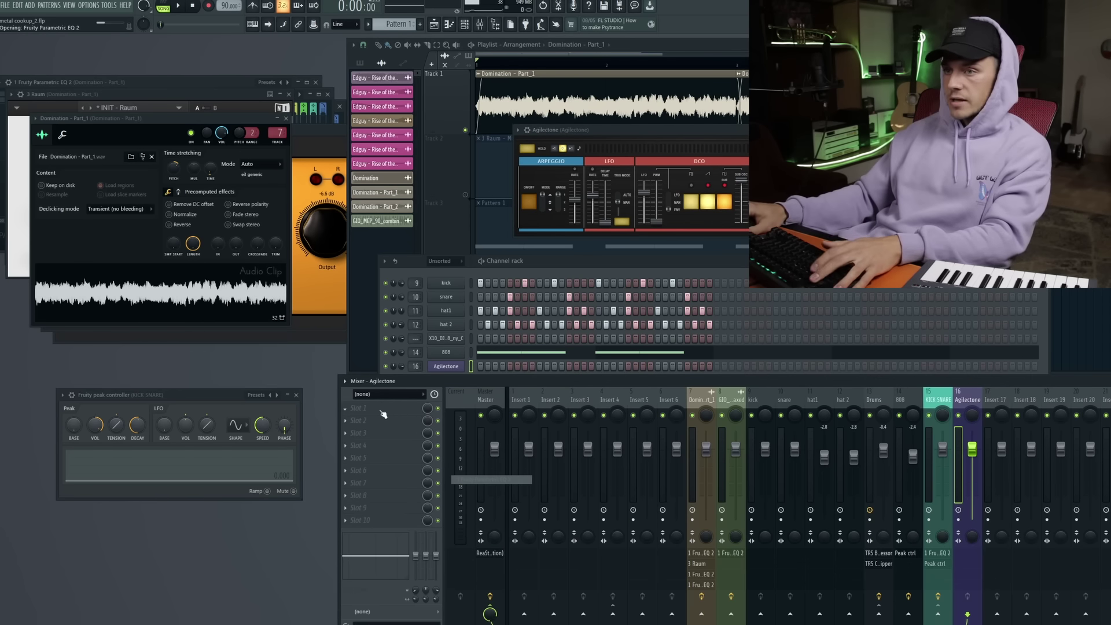
pyautogui.moveTo(253, 231); pyautogui.dragTo(254, 219)
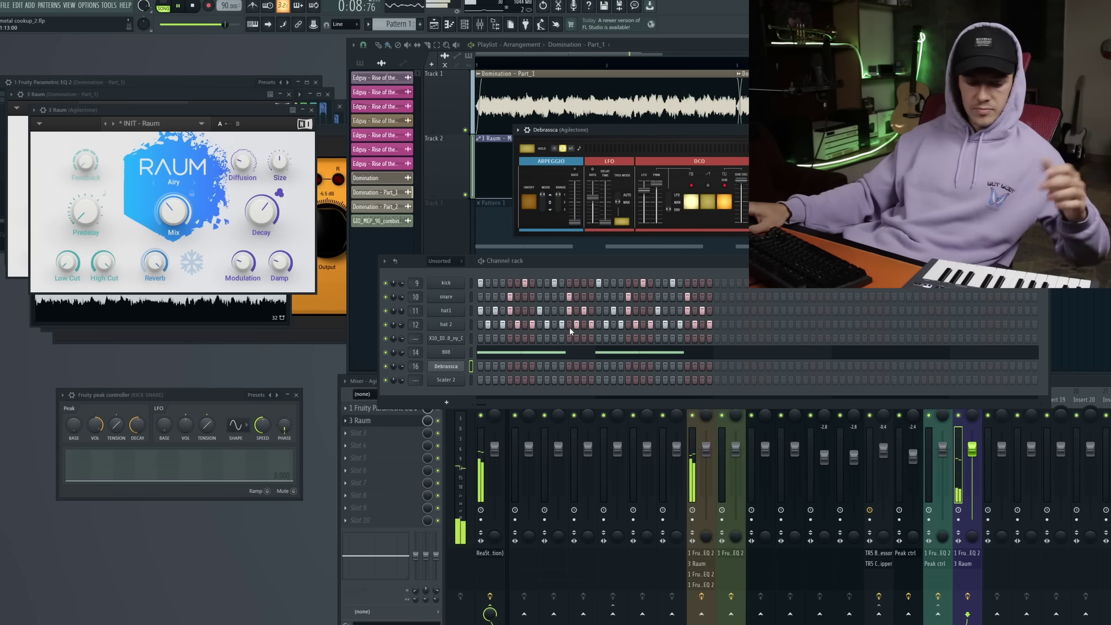
# - Unmute the Pattern 1 and percussion tracks in the playlist and play the full loop
pyautogui.press('space')
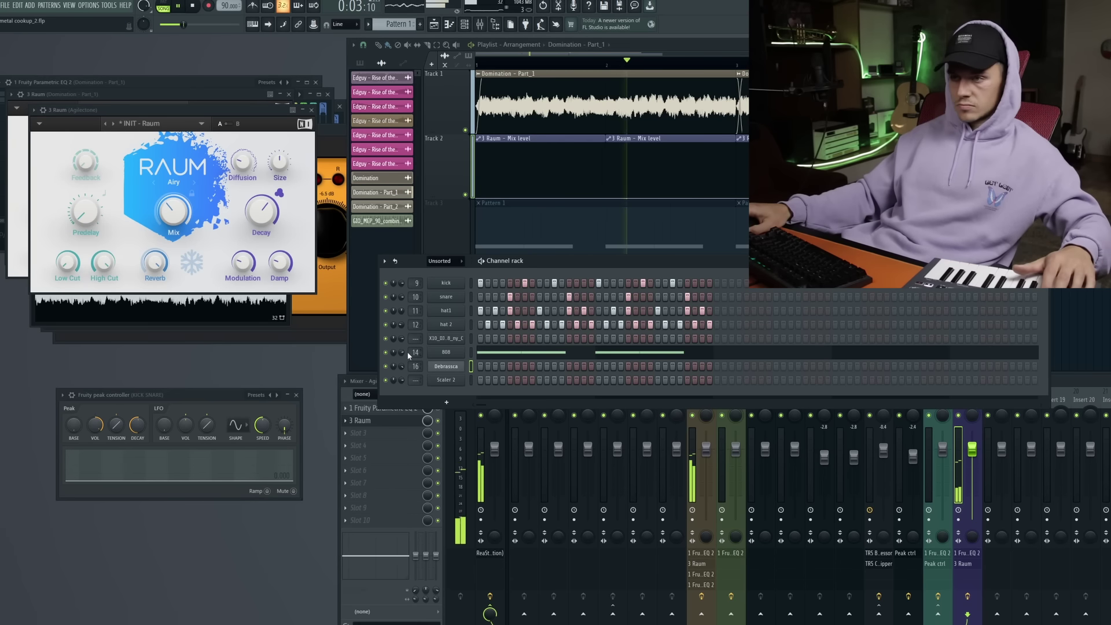
pyautogui.press('space')
pyautogui.press('F6')
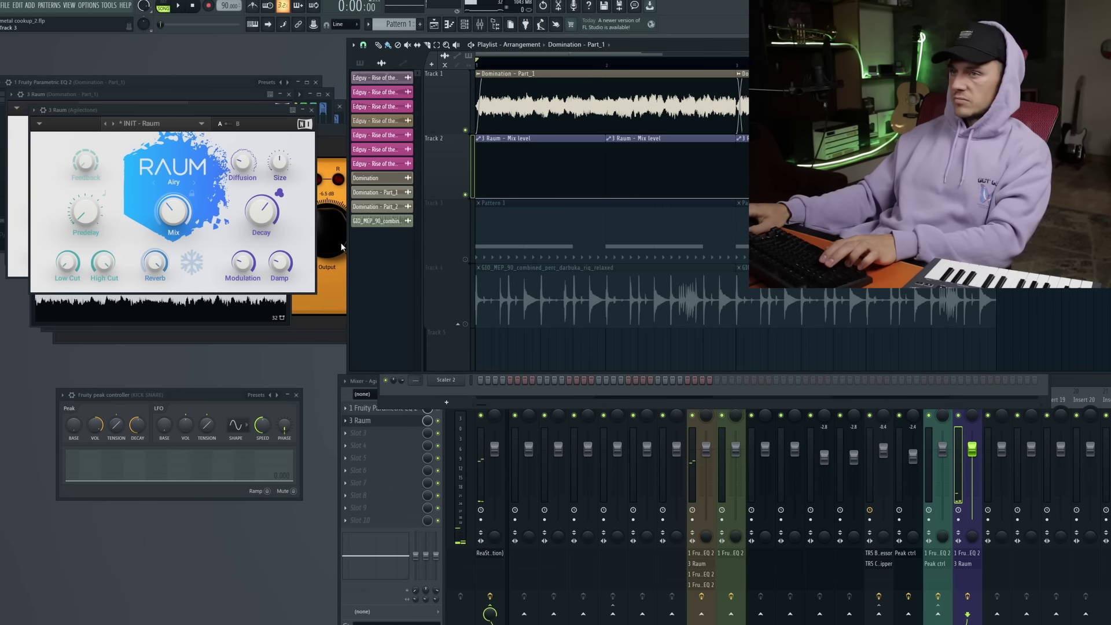
pyautogui.click(466, 261)
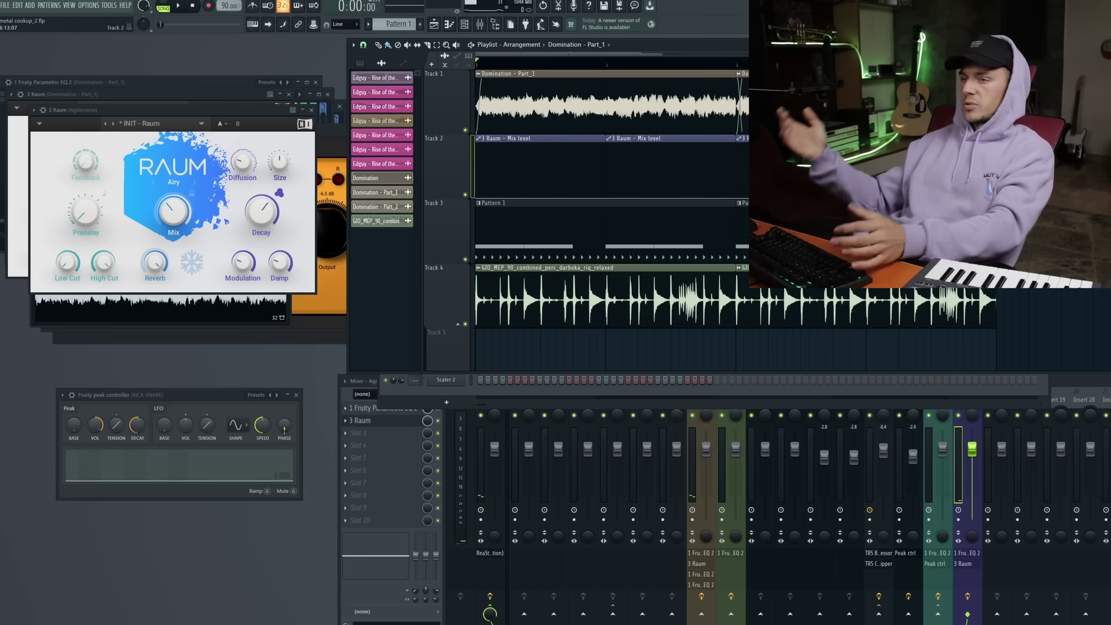
pyautogui.press('space')
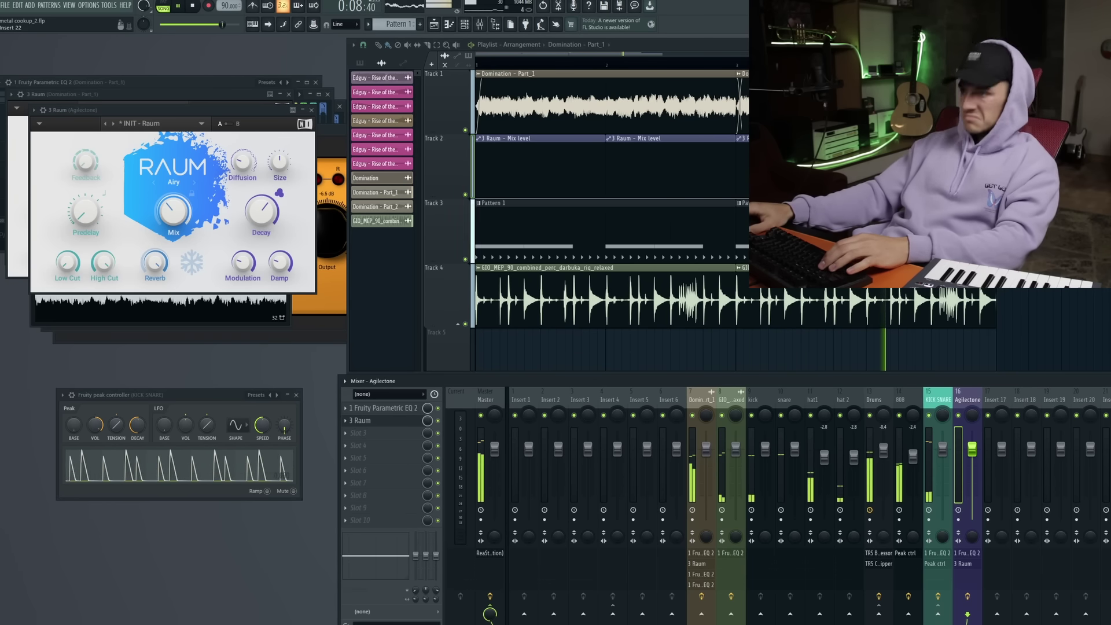
# - Stop playback and load Edison on the Agilectone mixer track
pyautogui.press('space')
pyautogui.rightClick(980, 399)
pyautogui.click(1014, 429)
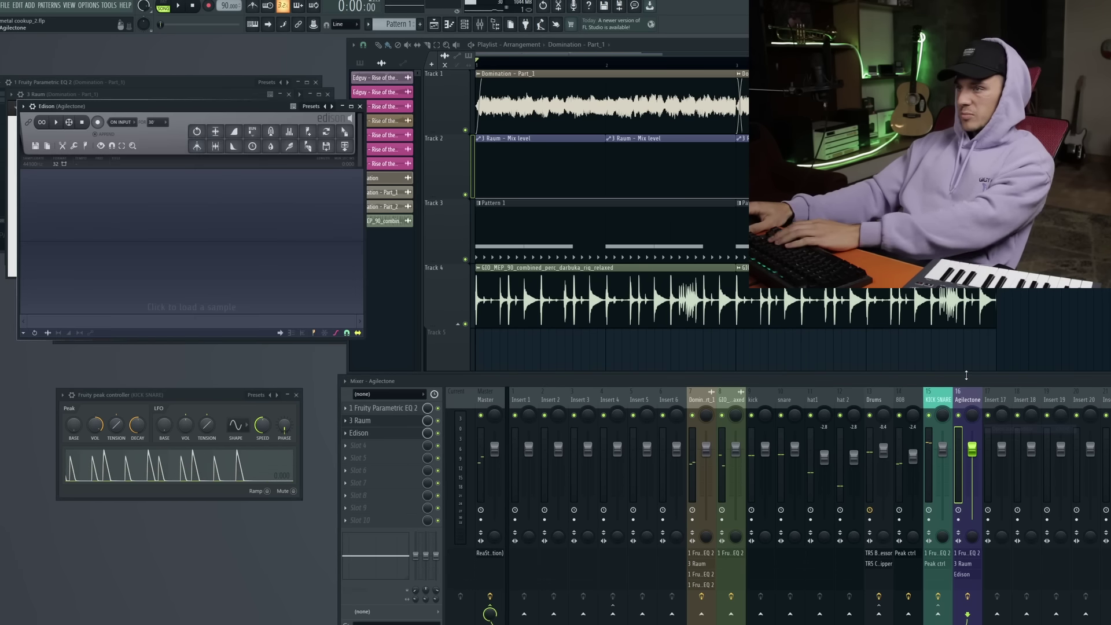
pyautogui.rightClick(973, 400)
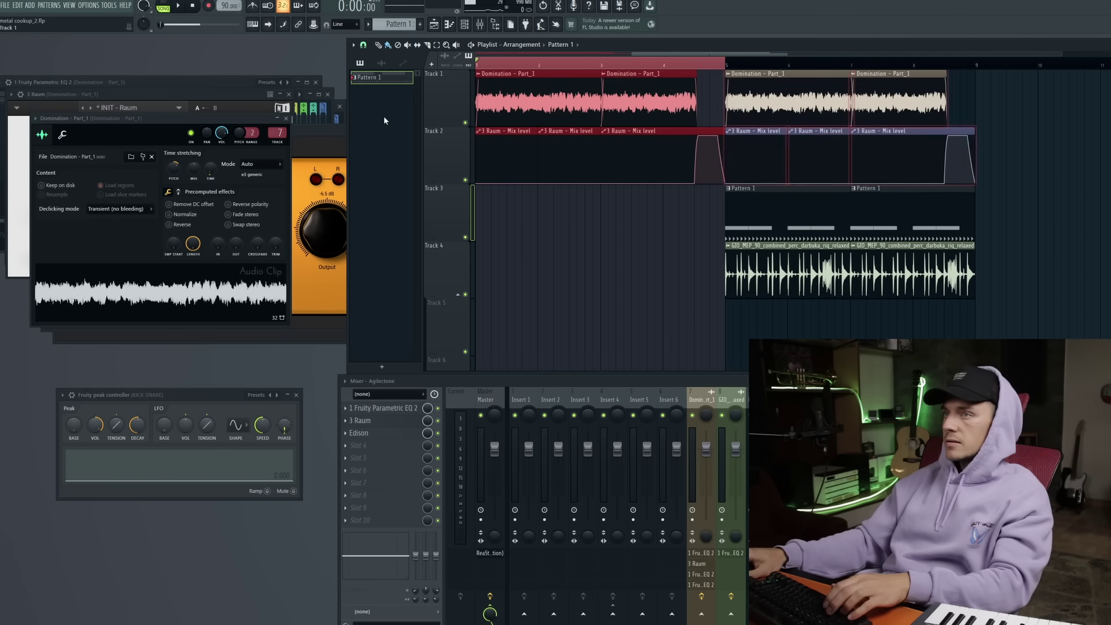
# - Consolidate the Domination and Raum mix-level clips in the first four bars into one WAV clip
pyautogui.moveTo(501, 99); pyautogui.dragTo(718, 162)
pyautogui.hotkey('ctrl', 'alt', 'c')
pyautogui.click(639, 446)
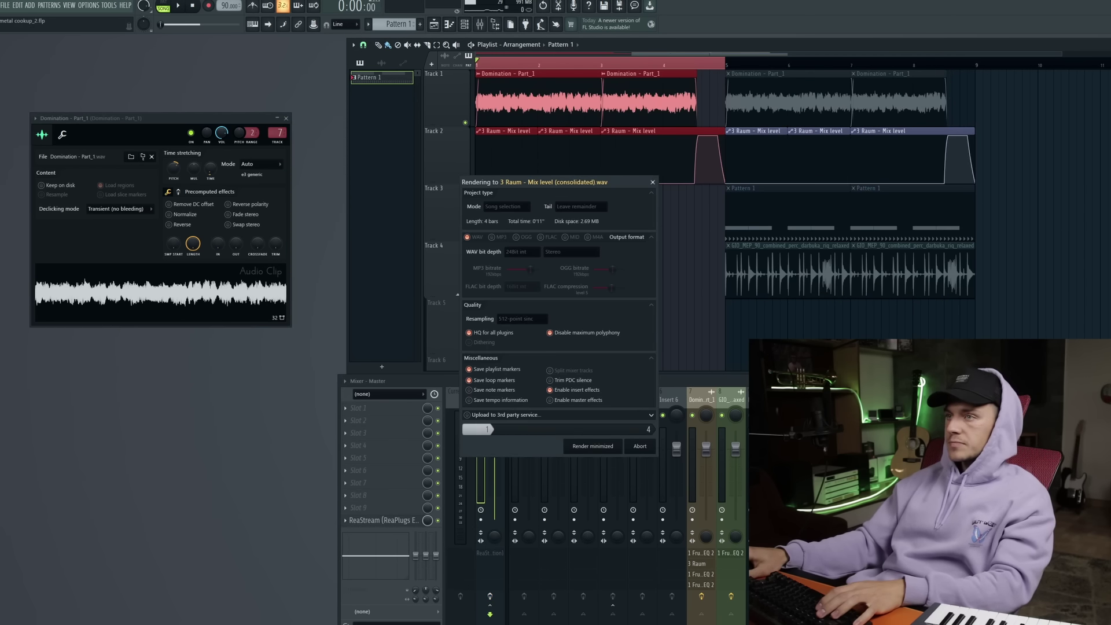
# - Record a short playback from bar 5 into Edison on the Master track, and stop both playback and recording
pyautogui.press('space')
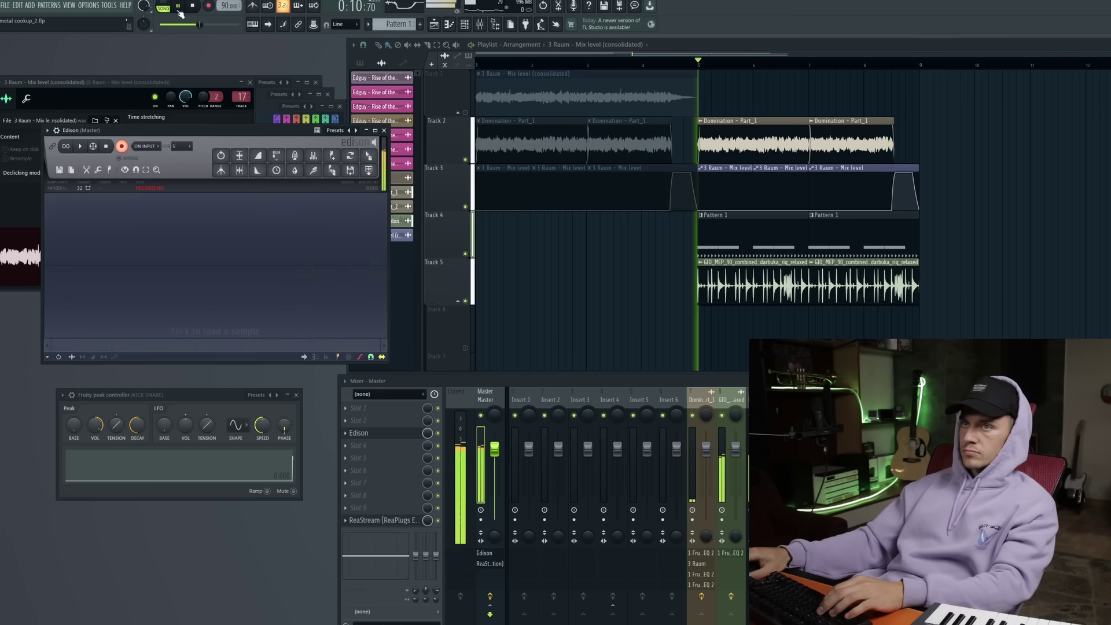
pyautogui.click(178, 7)
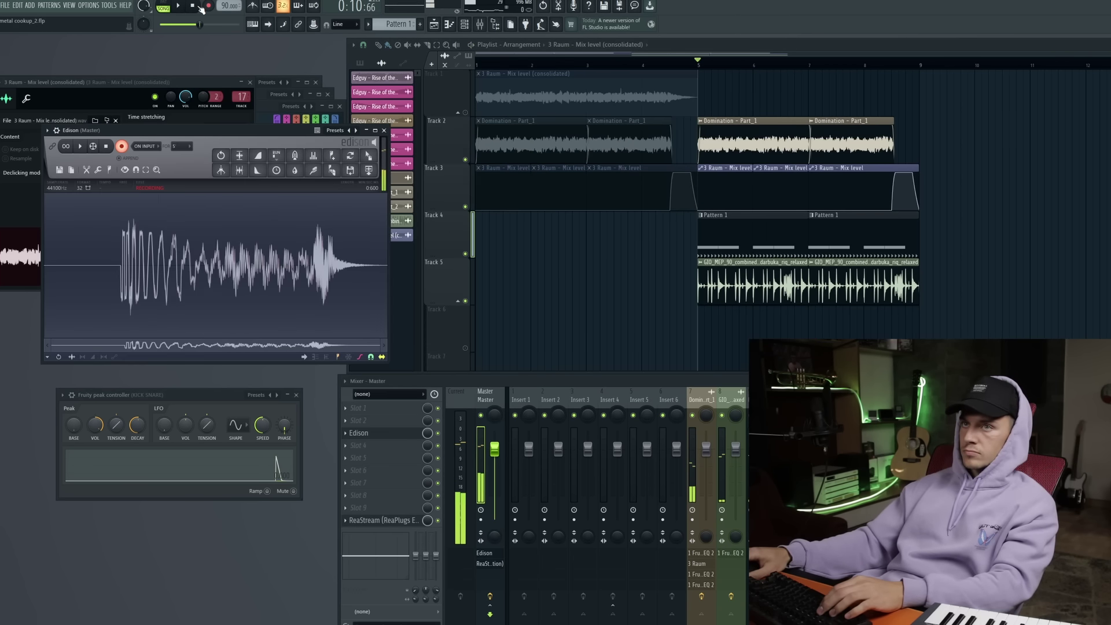
pyautogui.click(192, 6)
pyautogui.click(122, 146)
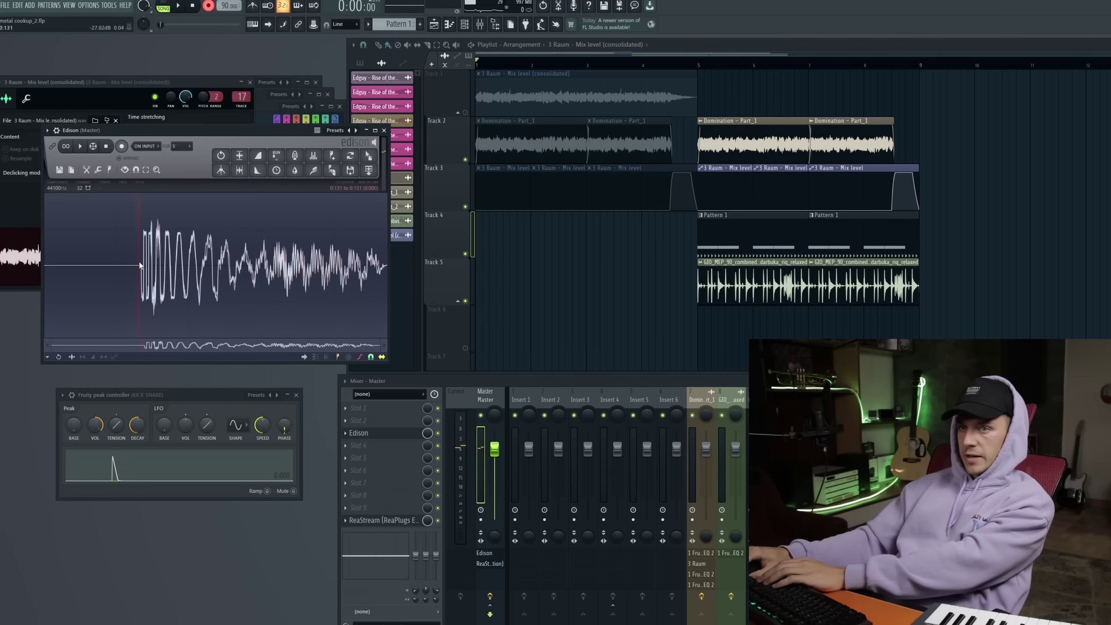
# - Trim the silence before the recorded hit in Edison and reverse the remaining audio
pyautogui.moveTo(140, 266); pyautogui.dragTo(45, 265)
pyautogui.press('Delete')
pyautogui.hotkey('ctrl', 'y')
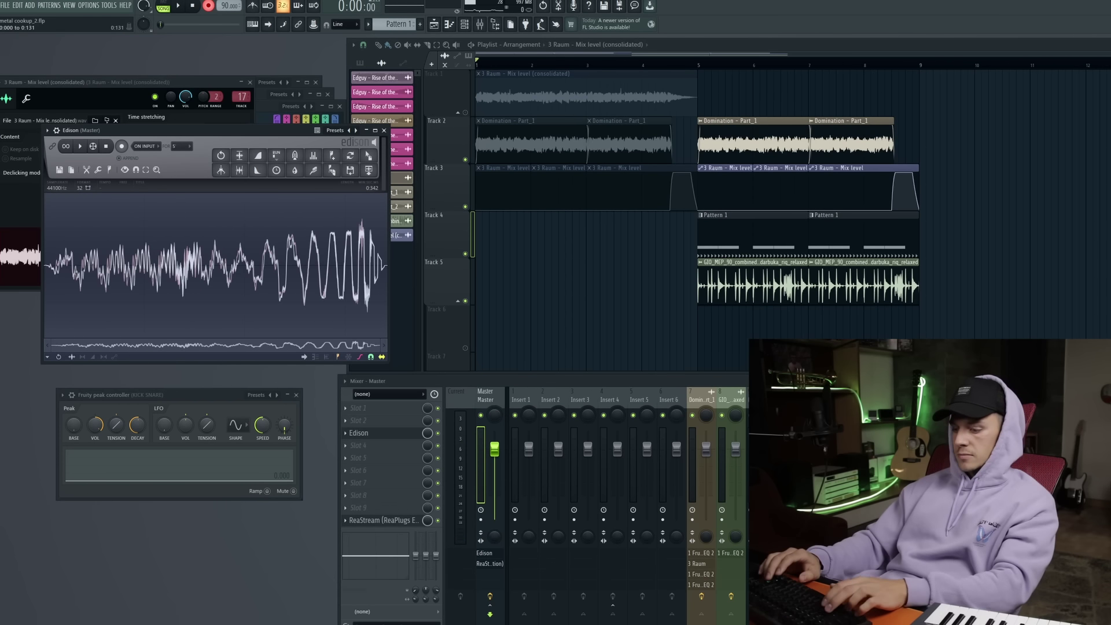
# - Apply reverb to the reversed sample, then reverse the whole result into a swell
pyautogui.hotkey('ctrl', 'r')
pyautogui.press('Return')
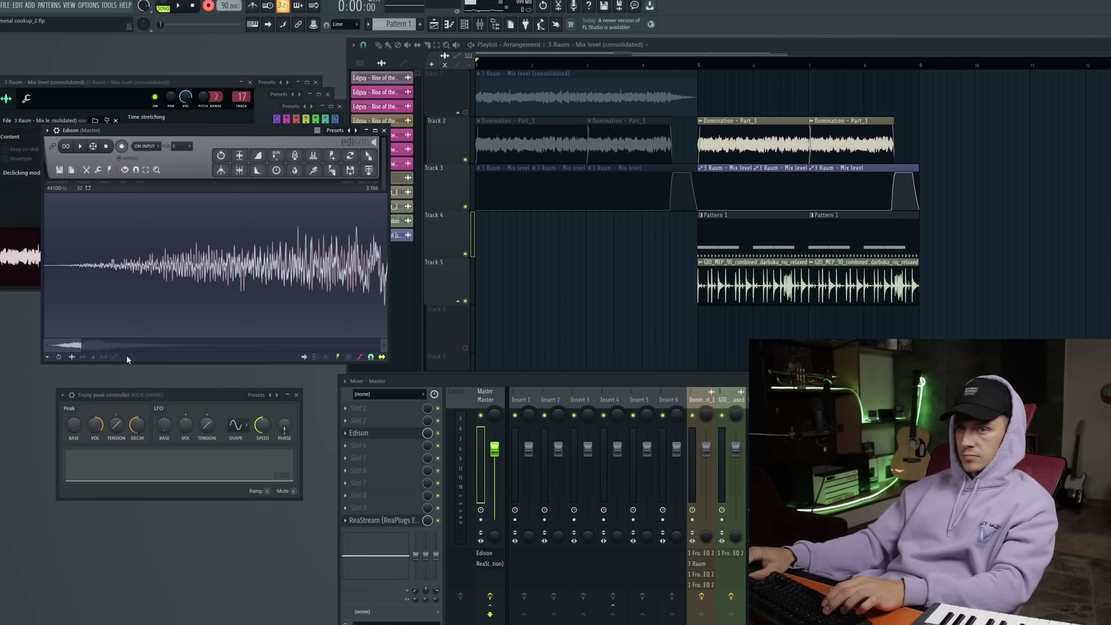
pyautogui.moveTo(81, 348); pyautogui.dragTo(382, 346)
pyautogui.hotkey('ctrl', 'a')
pyautogui.hotkey('ctrl', 'y')
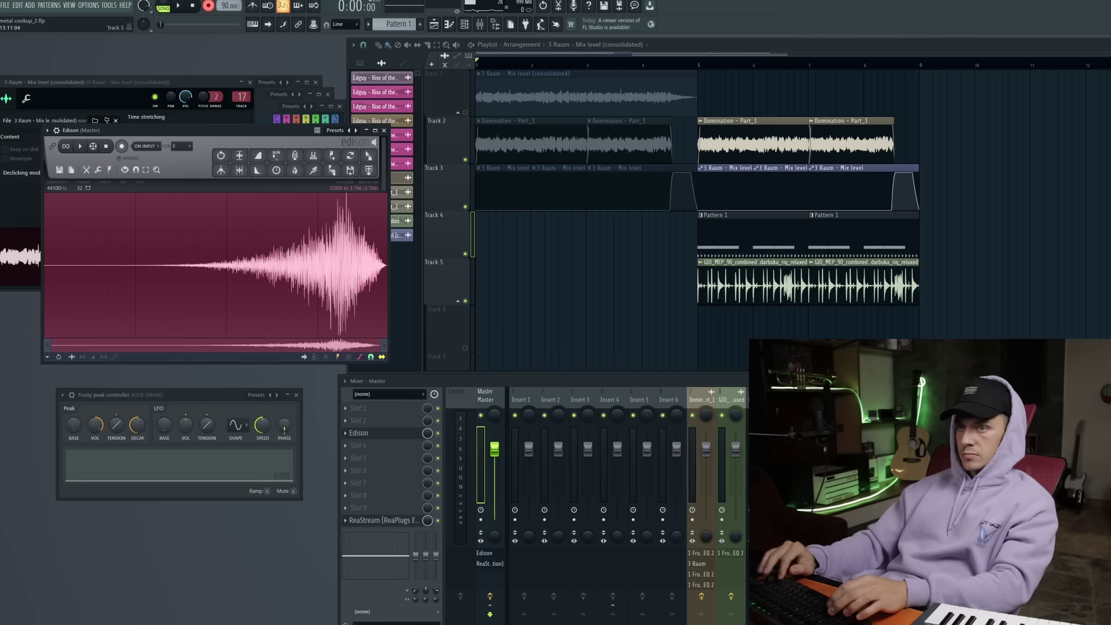
# - Place the reversed swell on playlist Track 6 leading into bar 5, shorten its end, and unmute the consolidated intro on Track 1
pyautogui.moveTo(371, 176); pyautogui.dragTo(698, 325)
pyautogui.click(465, 348)
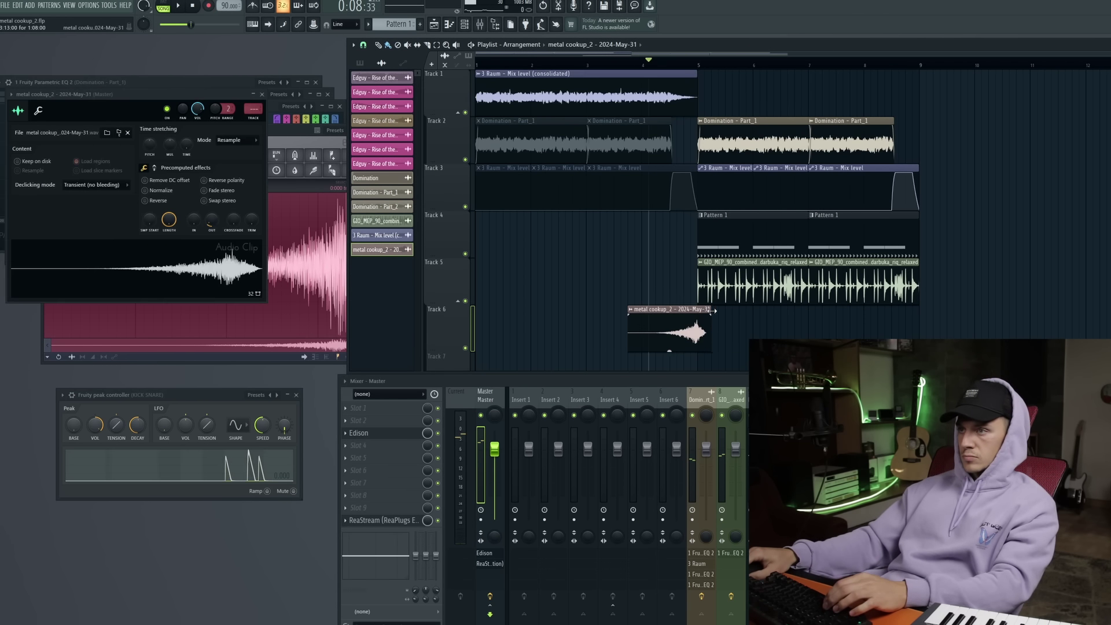
pyautogui.moveTo(712, 311); pyautogui.dragTo(704, 310)
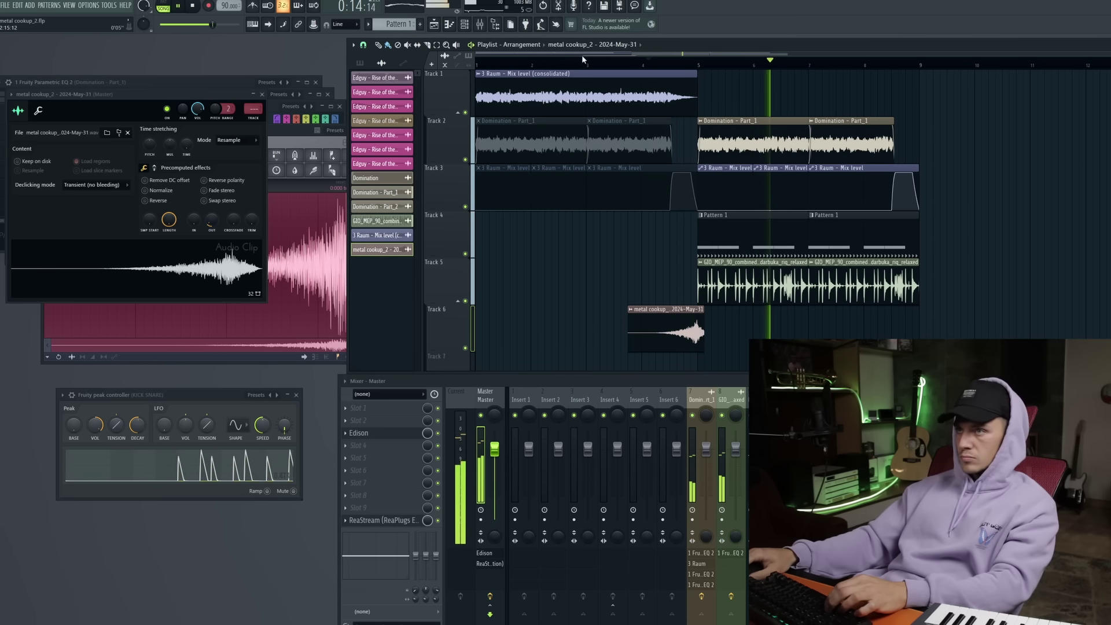
# - Repeat the four-bar loop section from bar 5 three more times, filling the arrangement up to bar 21
pyautogui.press('space')
pyautogui.moveTo(996, 309); pyautogui.dragTo(731, 116)
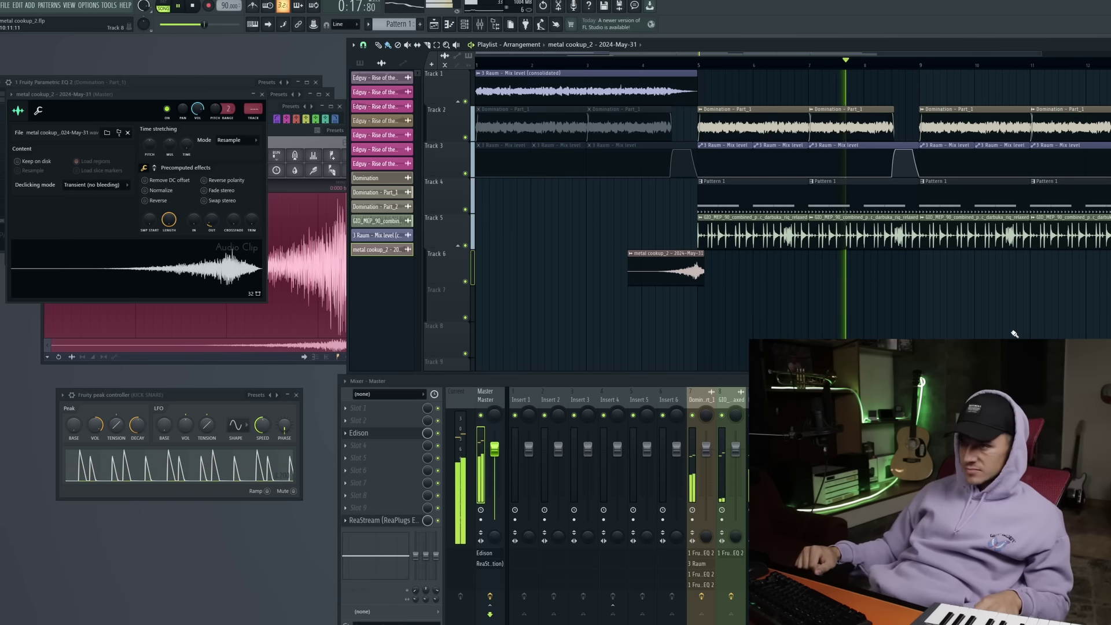
pyautogui.press('space')
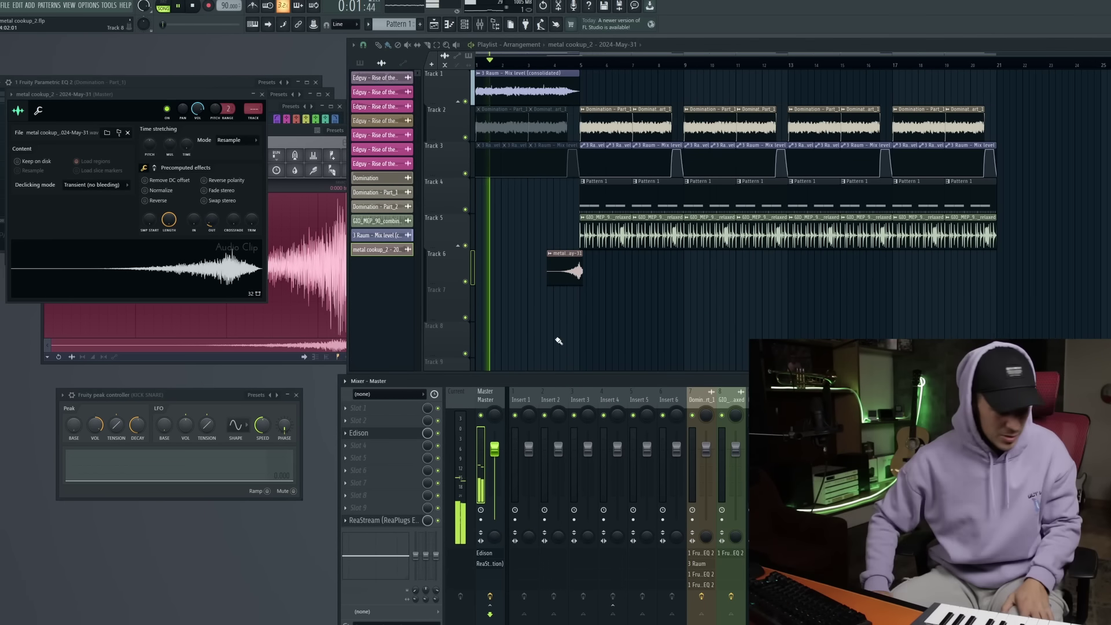
# - Play the arrangement from the start and write lyric lines in Notepad, including "pravidlo jedna" and "tvrde nebo domu jit"
pyautogui.press('space')
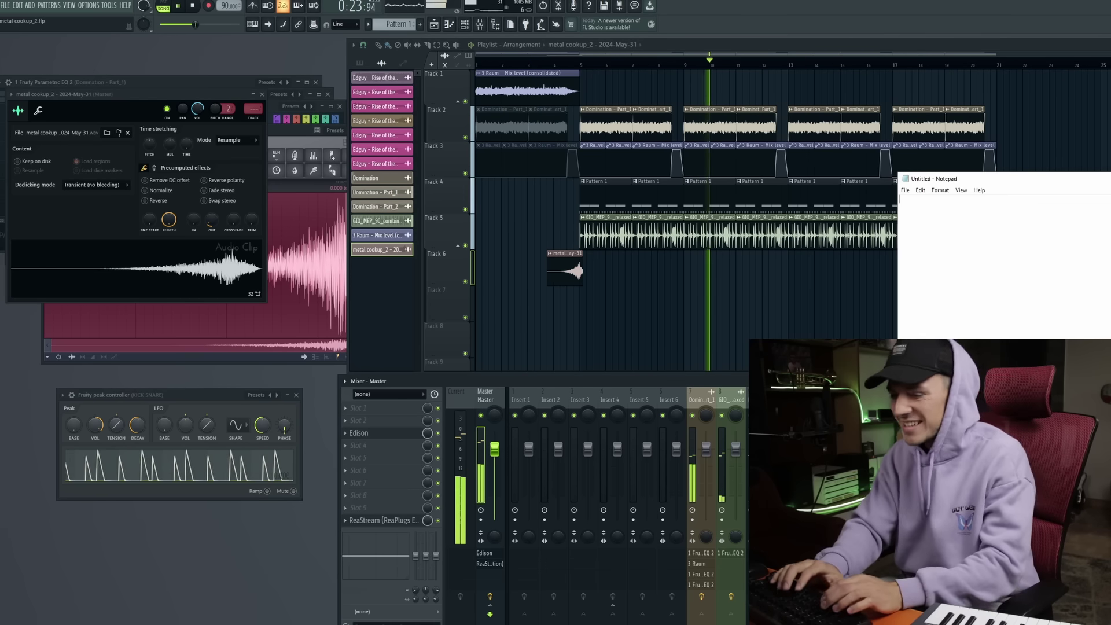
pyautogui.press('space')
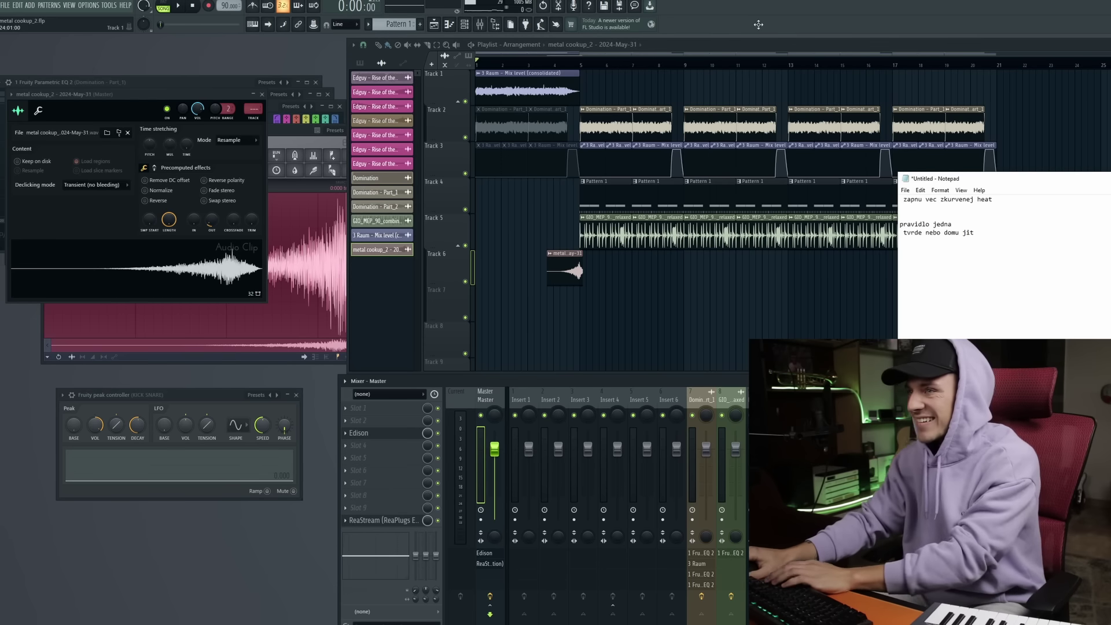
pyautogui.press('space')
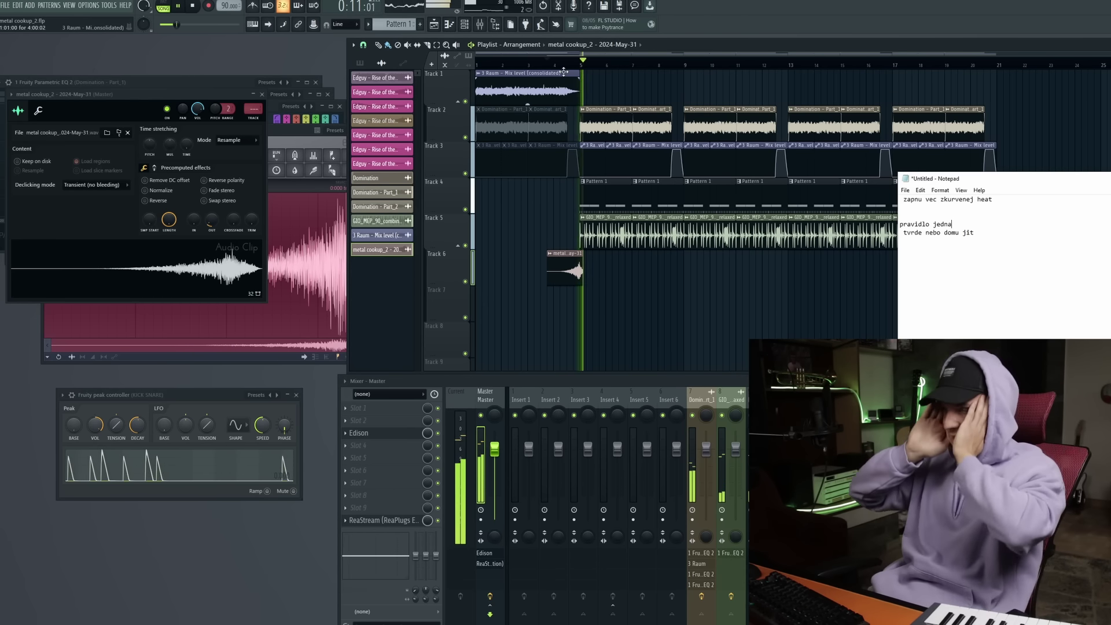